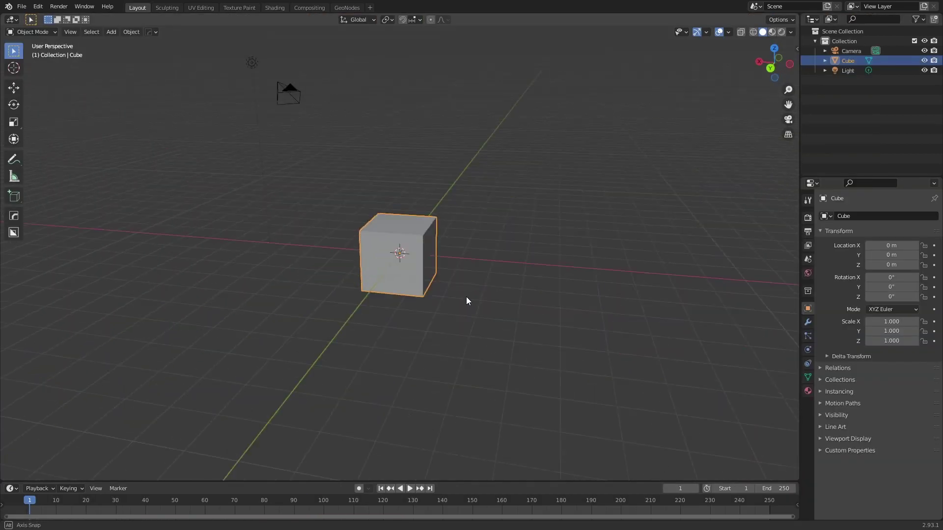
Delete the default cube and add a Monkey mesh in its place at the world origin.
key("Delete")
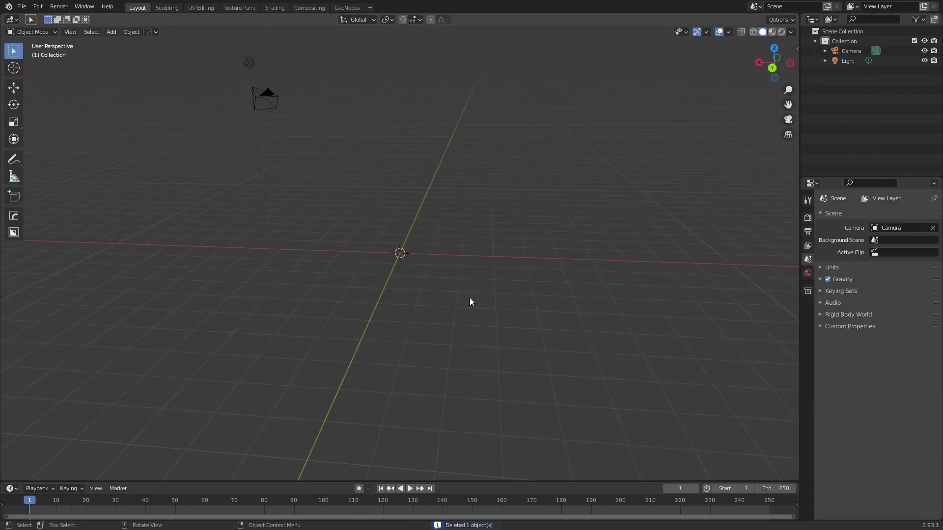
key("shift+s")
left_click(459, 258)
key("shift+a")
mouse_move(462, 256)
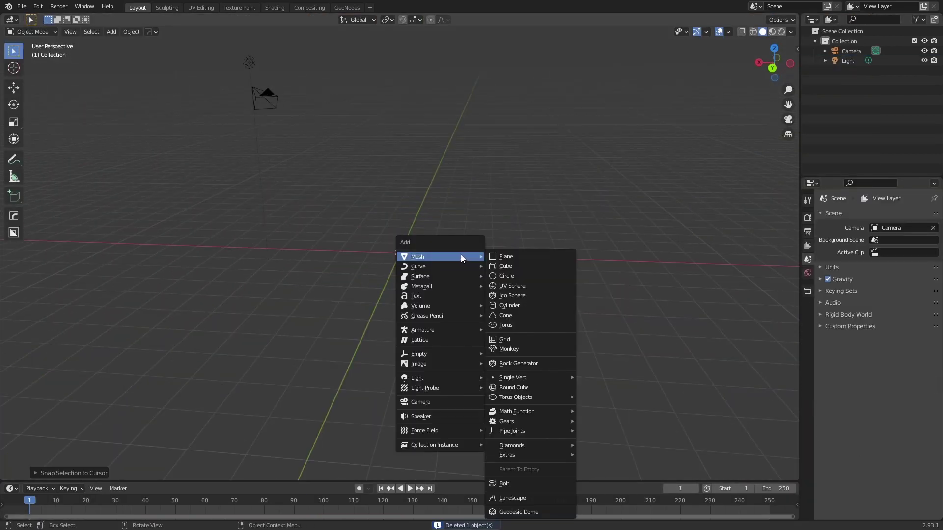
left_click(524, 349)
mouse_move(446, 278)
middle_mouse_down()
mouse_move(397, 275)
mouse_move(512, 281)
mouse_move(431, 284)
mouse_move(444, 265)
mouse_move(423, 284)
mouse_move(436, 274)
middle_mouse_up()
key("KP_0")
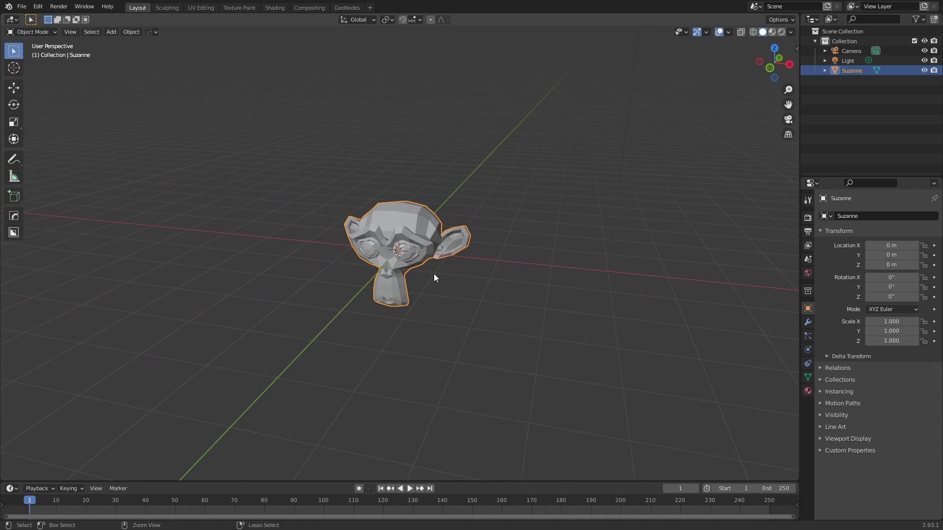
Give the monkey a level 1 subdivision surface and shade it smooth.
key("ctrl+1")
right_click(408, 232)
left_click(408, 233)
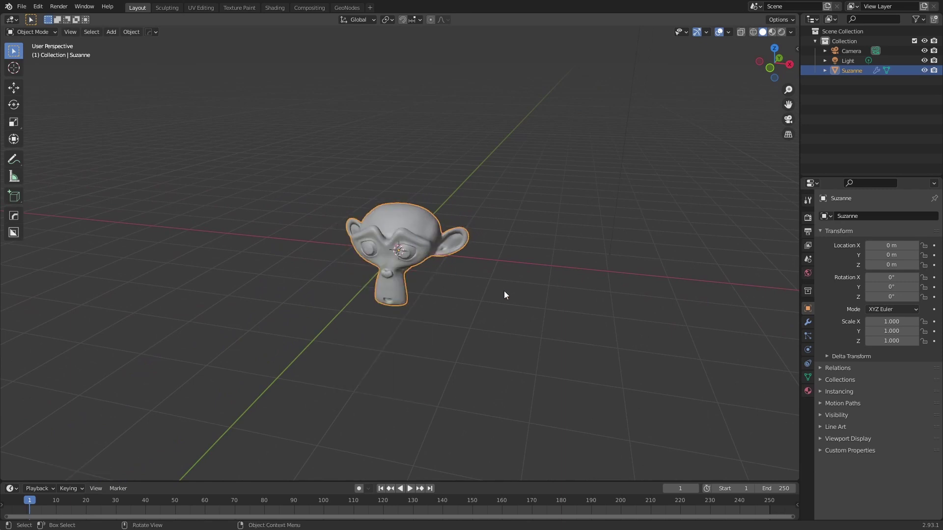
middle_click_drag(504, 295, 418, 195)
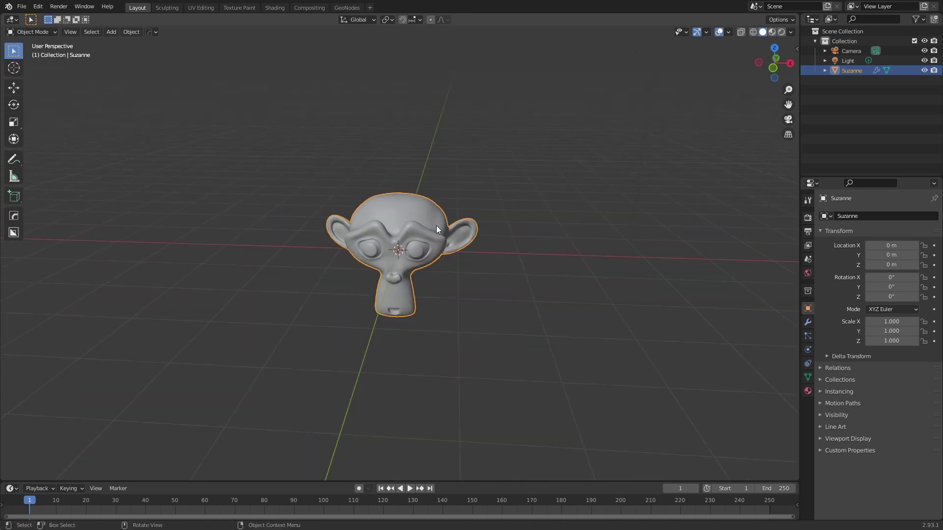
Enable Ambient Occlusion, Bloom and Screen Space Reflections in the Eevee render settings.
left_click(809, 217)
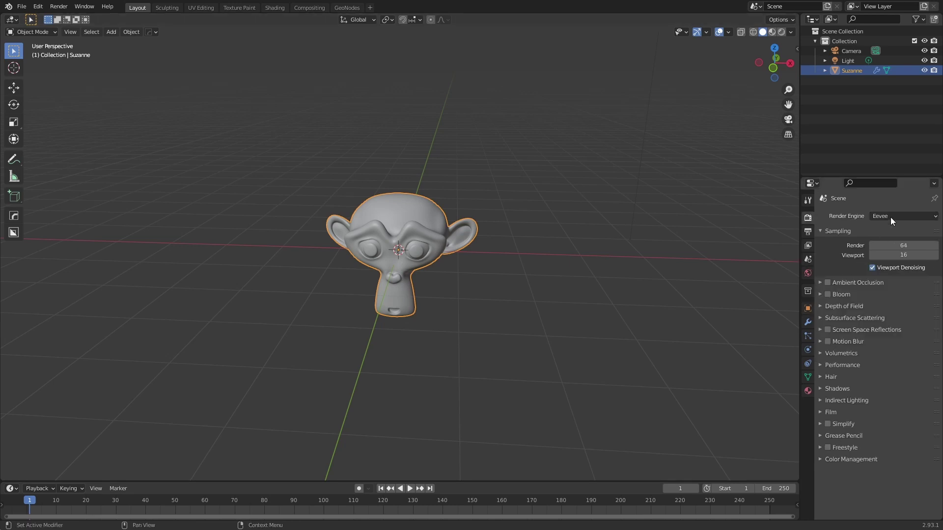
left_click(828, 282)
left_click(827, 294)
left_click(828, 330)
left_click(854, 330)
left_click(855, 330)
Set the Eevee shadow cube size to 2048 px and choose a cascade size.
left_click(835, 388)
left_click(877, 403)
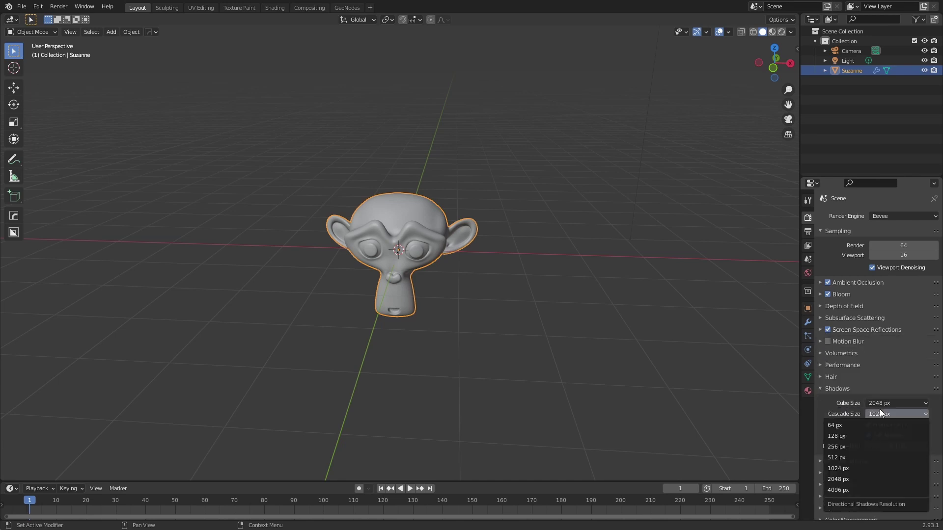
left_click(883, 412)
Switch to the Shading workspace and rearrange its areas so a narrow viewport column sits beside a large shader editor.
left_click(274, 7)
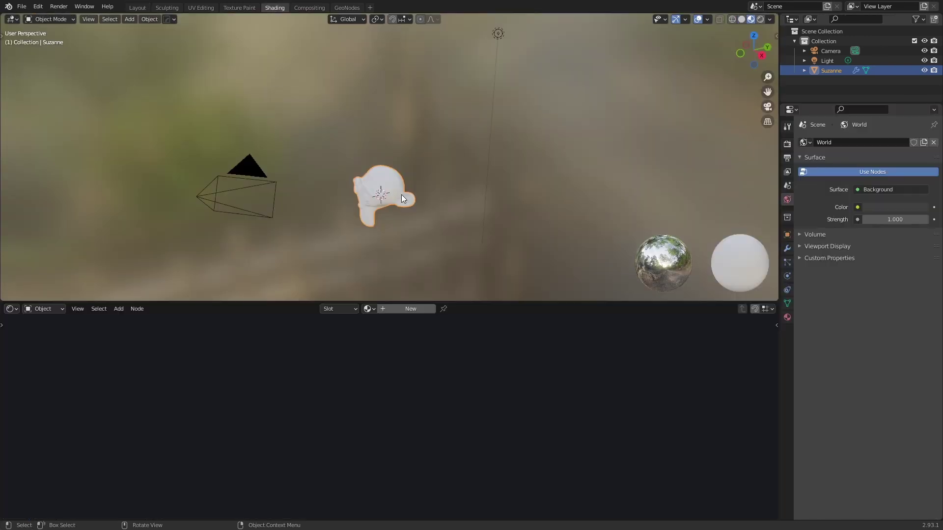
middle_click_drag(448, 197, 423, 211)
middle_click_drag(422, 211, 415, 144, "shift")
left_click_drag(2, 304, 2, 52)
left_click_drag(1, 16, 141, 20)
left_click_drag(2, 16, 4, 253)
left_click_drag(140, 126, 274, 130)
left_click_drag(158, 253, 158, 304)
key("shift+F5")
middle_click_drag(168, 158, 137, 69)
scroll(136, 99, "up", 5)
Turn the area below the viewport into a rendered 3D viewport framed on the monkey, with gizmos and overlays hidden.
left_click_drag(20, 304, 18, 290)
left_click(11, 297)
left_click(44, 326)
middle_click_drag(192, 472, 183, 418)
scroll(175, 388, "up", 4)
key("z")
scroll(187, 298, "down", 5)
left_click(201, 298)
left_click(222, 298)
Add a three-point area light setup around the monkey.
middle_click_drag(169, 167, 140, 128)
scroll(155, 123, "down", 2)
key("shift+a")
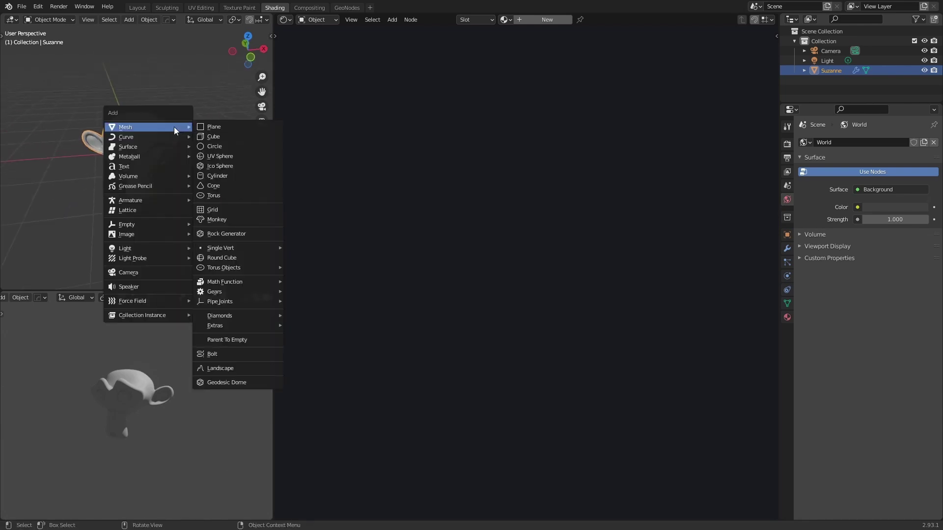
key("Escape")
key("shift+a")
left_click(221, 309)
scroll(229, 99, "down", 5)
middle_click_drag(213, 236, 204, 91)
Set the back light's power to 500 W and copy that value to the key and fill lights.
left_click(71, 121)
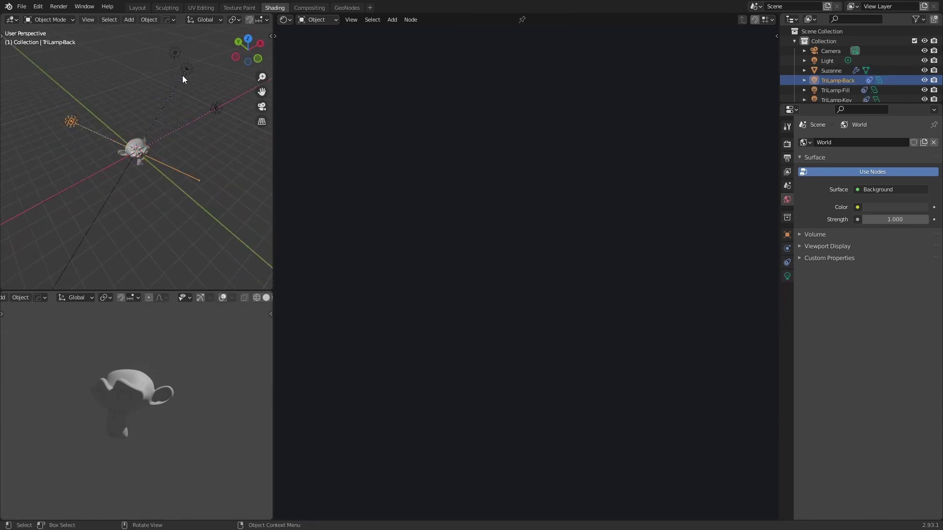
left_click(787, 276)
double_click(882, 206)
type("500")
key("Return")
key("ctrl+c")
left_click(216, 108)
key("ctrl+v")
left_click(187, 69)
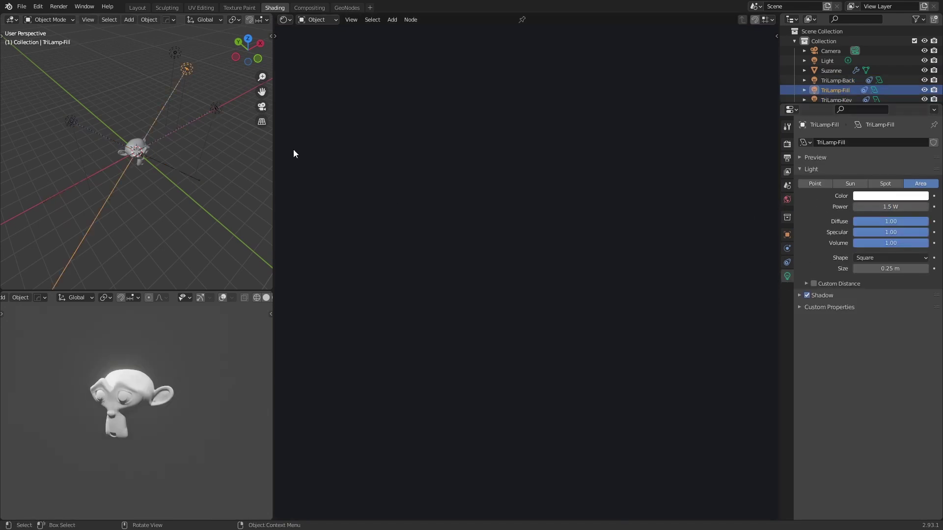
key("ctrl+v")
Reposition the key, fill and back lights around the monkey.
left_click(216, 108)
key("g")
left_click(243, 162)
left_click(193, 75)
key("g")
middle_click_drag(239, 174, 169, 150)
left_click(63, 100)
key("g")
left_click(15, 96)
Set the last moved light's power to 500 W and the fill light's power to 200 W.
double_click(885, 206)
type("500")
key("Return")
left_click(202, 142)
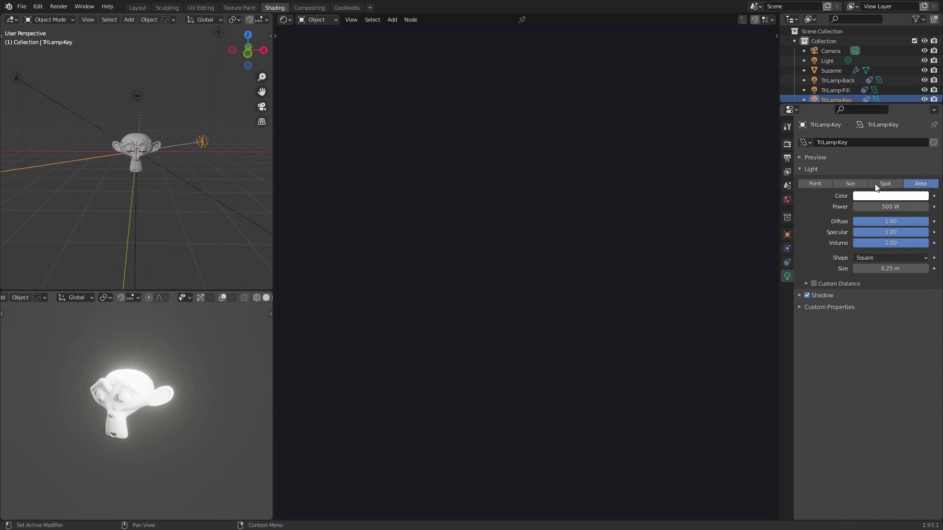
left_click(139, 103)
double_click(885, 206)
type("200")
key("Return")
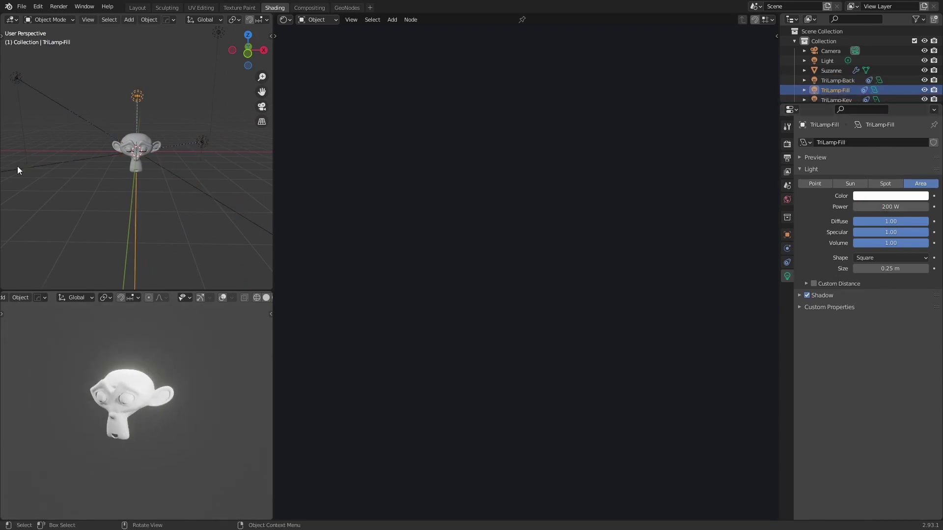
Show the world shader and feed its Background node with the lebombo_4k.hdr environment texture and mapping nodes.
left_click(317, 20)
left_click(328, 40)
left_click(463, 190)
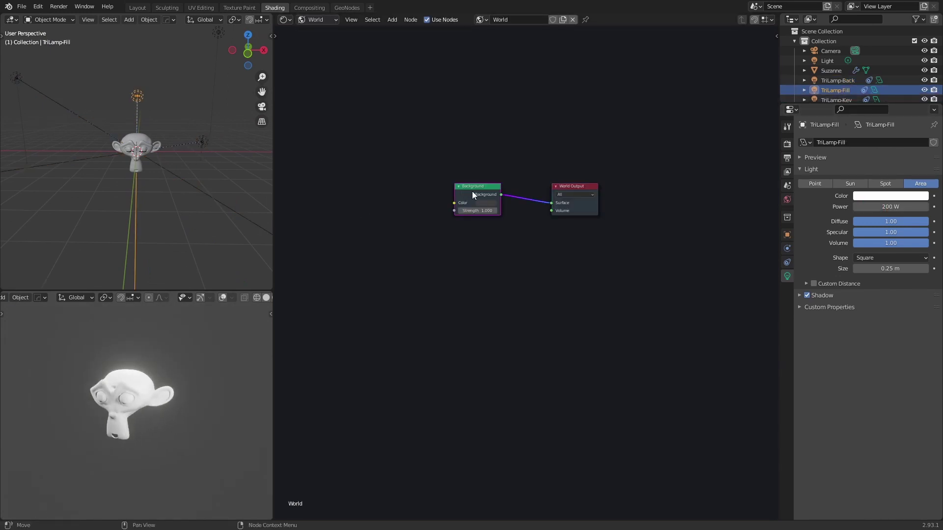
key("ctrl+t")
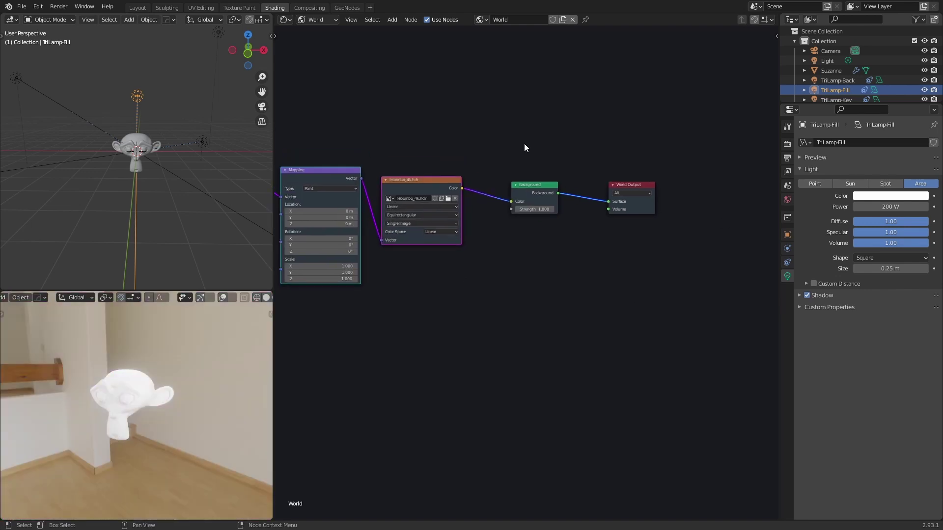
Mix the HDRI background with a second plain Background through a Mix Shader driven by Light Path's Is Camera Ray.
key("shift+a")
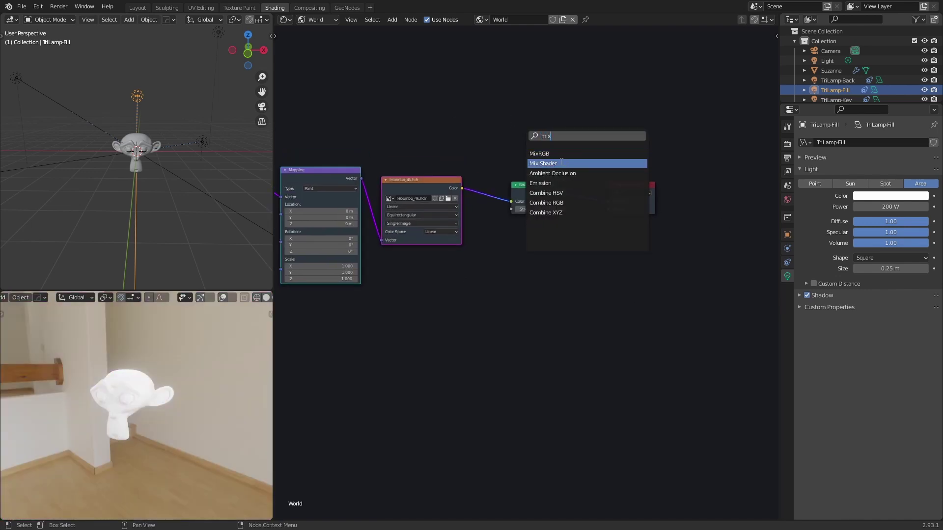
type("light")
key("Return")
left_click(520, 85)
left_click_drag(539, 79, 585, 194)
scroll(570, 216, "up", 2)
left_click_drag(555, 239, 595, 197)
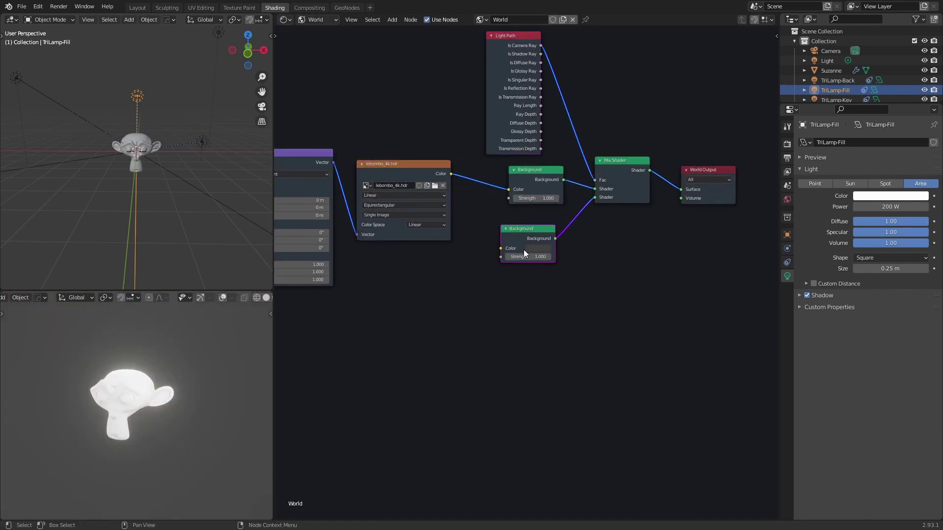
middle_click_drag(523, 249, 541, 249)
Enlarge the area lights, with the fill light at about 4.72 m, and lower the back light's power.
middle_click_drag(209, 214, 210, 219)
scroll(210, 219, "down", 2)
left_click(179, 147)
left_click_drag(884, 268, 921, 269)
left_click(138, 112)
left_click(59, 109)
left_click_drag(917, 207, 875, 207)
left_click(178, 147)
Move the fill light and reduce its power to about 184 W.
left_click(137, 112)
middle_click_drag(246, 145, 162, 149)
key("g")
left_click(206, 157)
left_click_drag(899, 207, 884, 207)
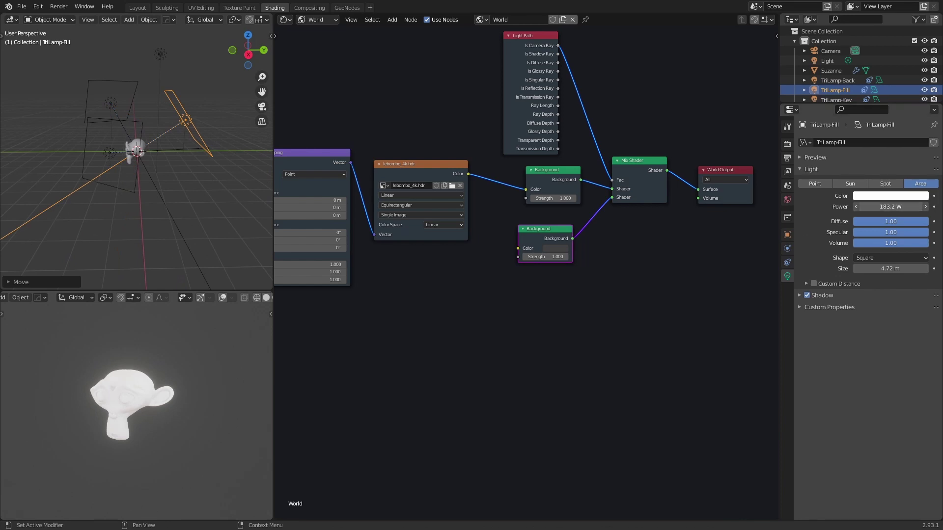
Select the monkey, switch the shader editor to object shading and assign the existing material named Material.
left_click(123, 408)
middle_click_drag(123, 412, 181, 423)
scroll(181, 423, "up", 2)
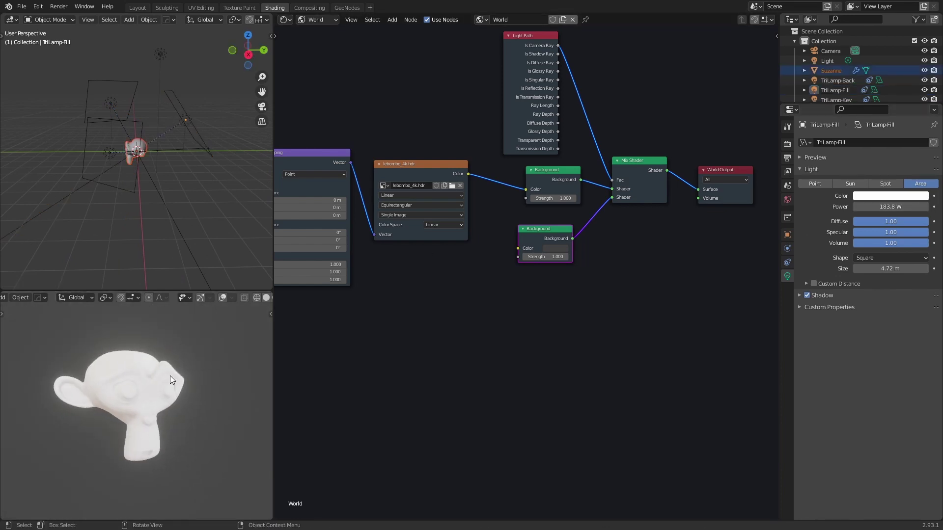
left_click(326, 20)
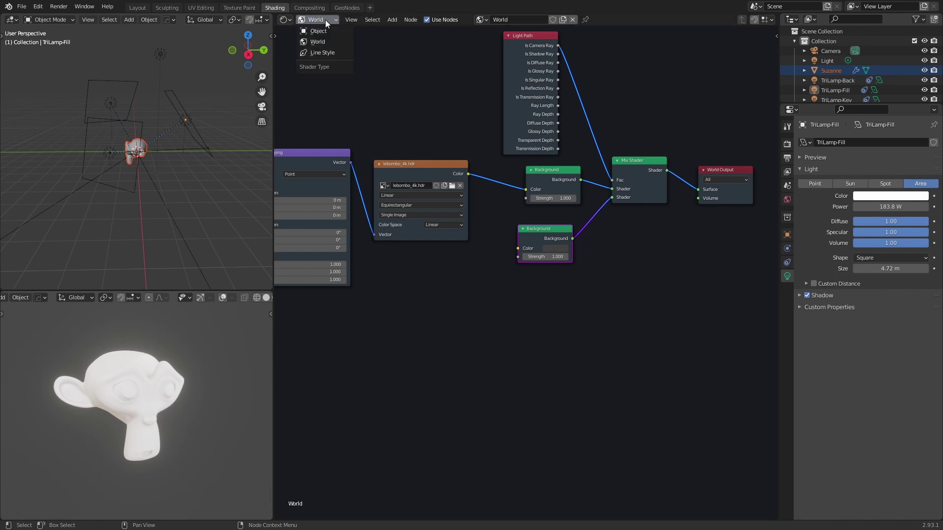
left_click(318, 31)
left_click(506, 20)
left_click(521, 34)
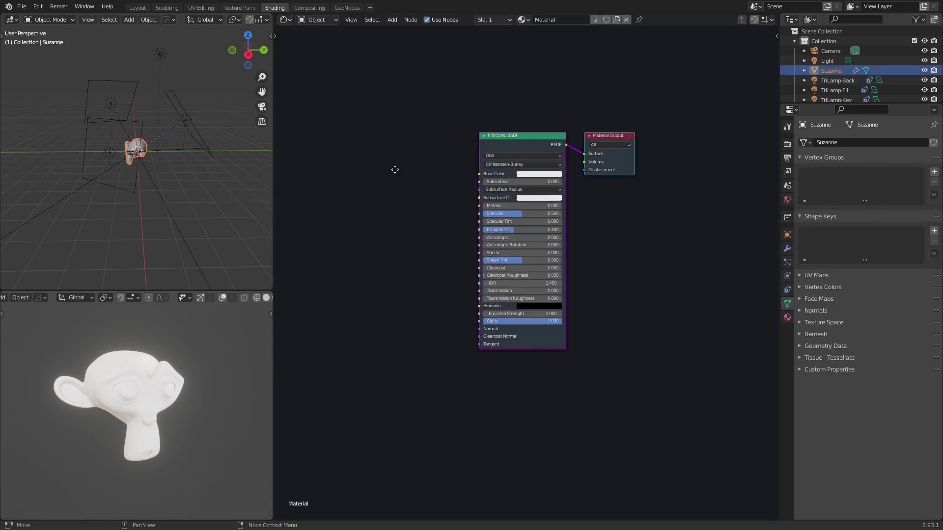
Add a Texture Coordinate node well ahead of the Principled BSDF in the monkey's material.
key("shift+a")
left_click(424, 194)
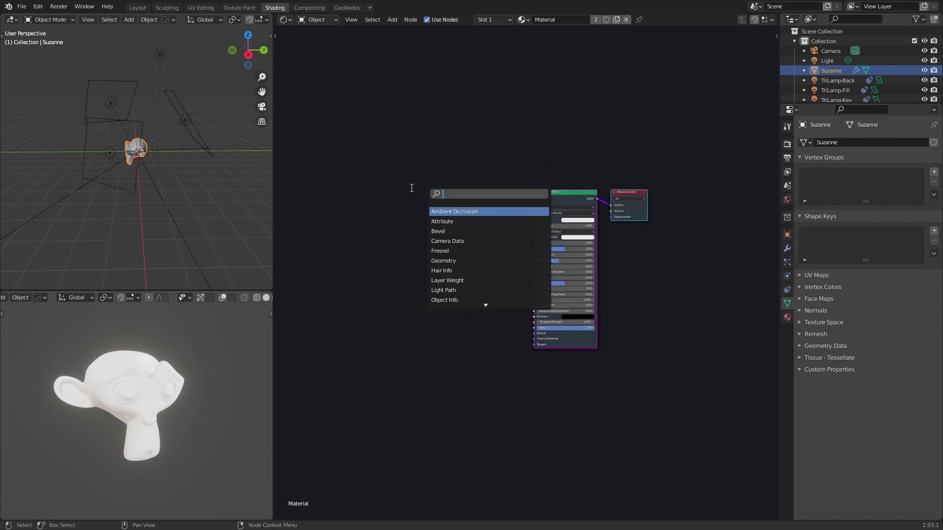
type("tc")
key("Return")
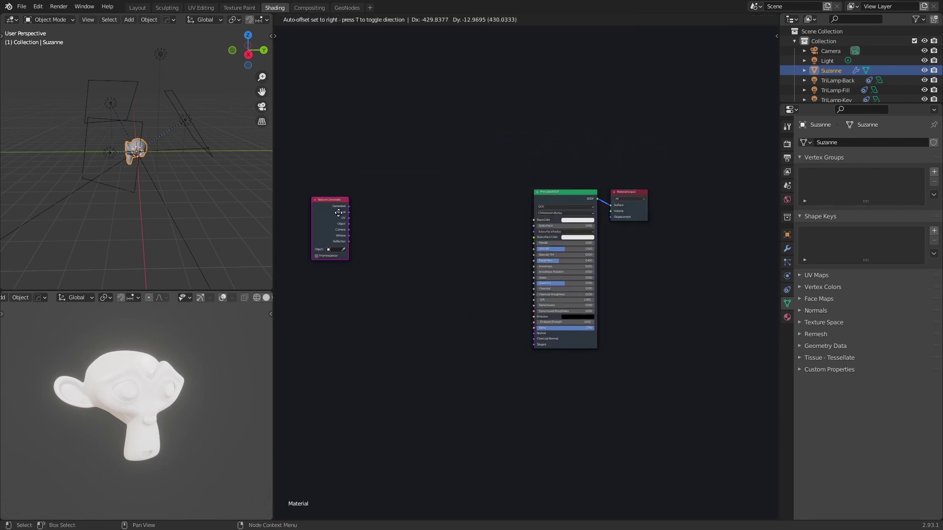
left_click(345, 217)
Add a Separate XYZ node and connect the Texture Coordinate's Object output to its Vector input.
middle_click_drag(403, 208, 465, 181)
scroll(467, 178, "up", 3)
key("shift+a")
left_click(467, 178)
type("sep")
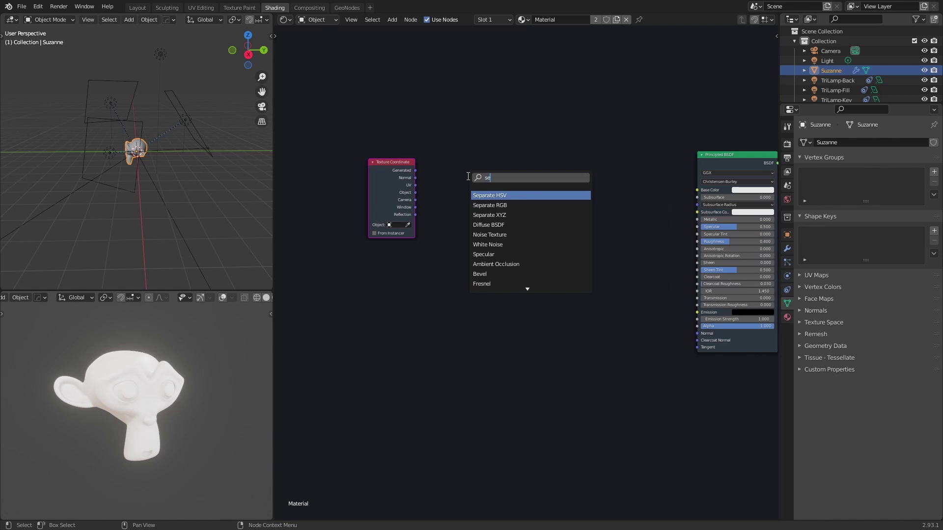
left_click(496, 215)
left_click(490, 195)
scroll(452, 199, "up", 2)
scroll(453, 200, "up", 1)
middle_click_drag(413, 169, 453, 185)
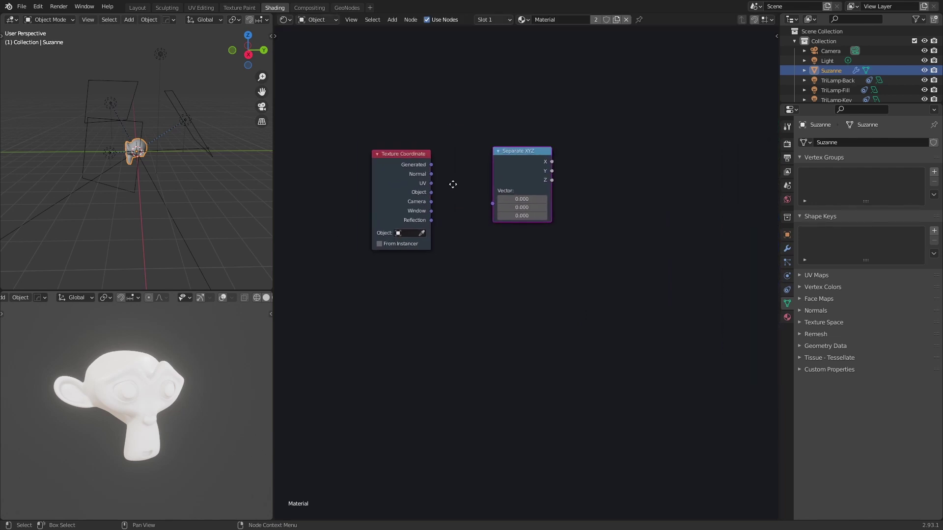
left_click_drag(385, 179, 498, 207)
left_click_drag(513, 174, 461, 176)
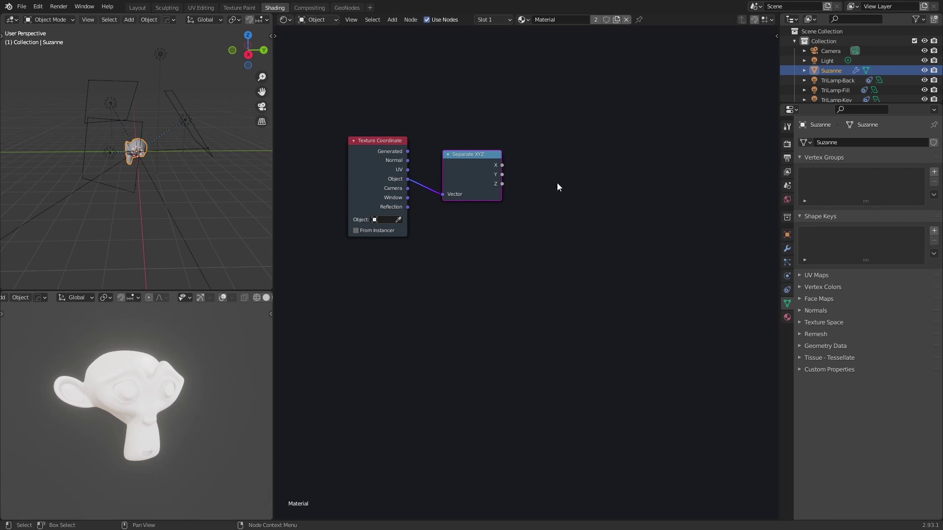
Add a Math node after Separate XYZ and set its operation to Less Than.
key("shift+a")
left_click(561, 179)
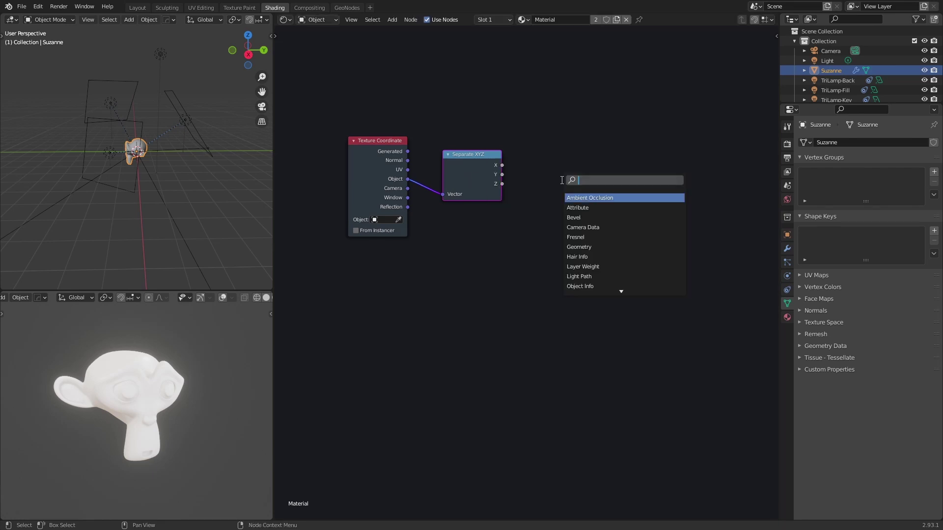
type("add")
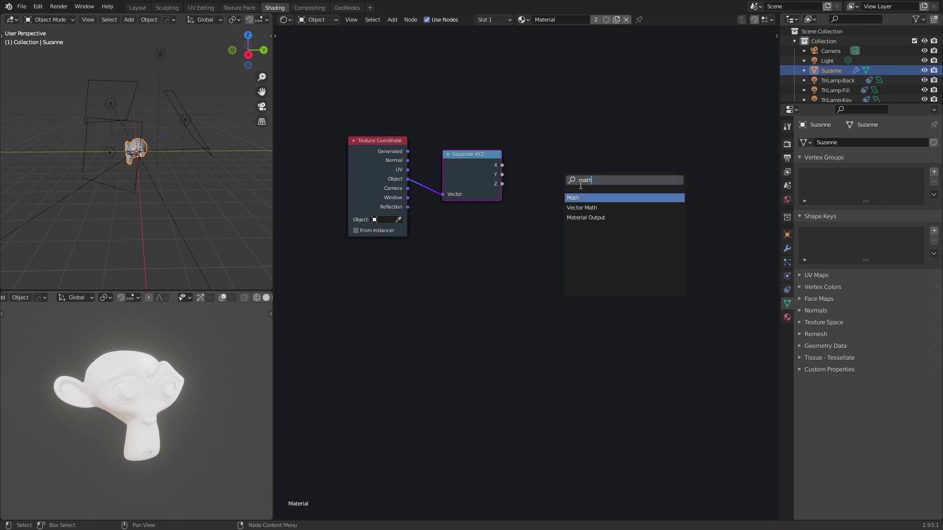
key("Return")
left_click(588, 163)
left_click(586, 175)
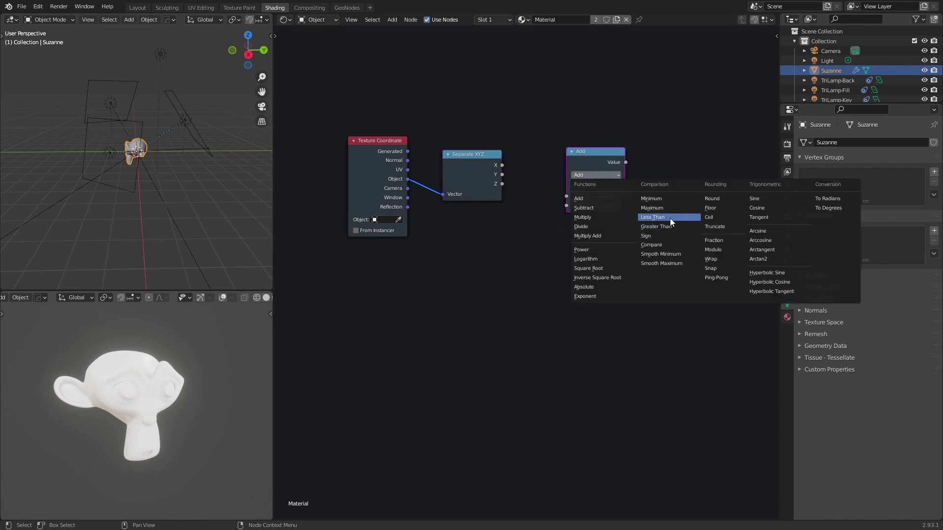
left_click(670, 218)
Connect the X output of Separate XYZ to the Less Than node's Value and preview that node on the monkey.
scroll(324, 268, "down", 3)
scroll(245, 298, "down", 2)
scroll(486, 200, "up", 3)
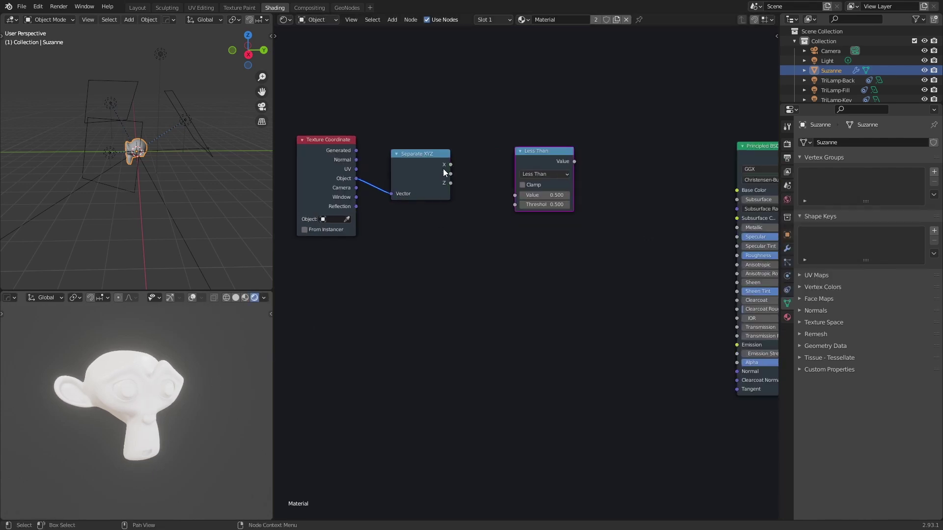
mouse_move(447, 166)
left_mouse_down()
mouse_move(511, 185)
mouse_move(515, 195)
left_mouse_up()
left_click(536, 163, "ctrl+shift")
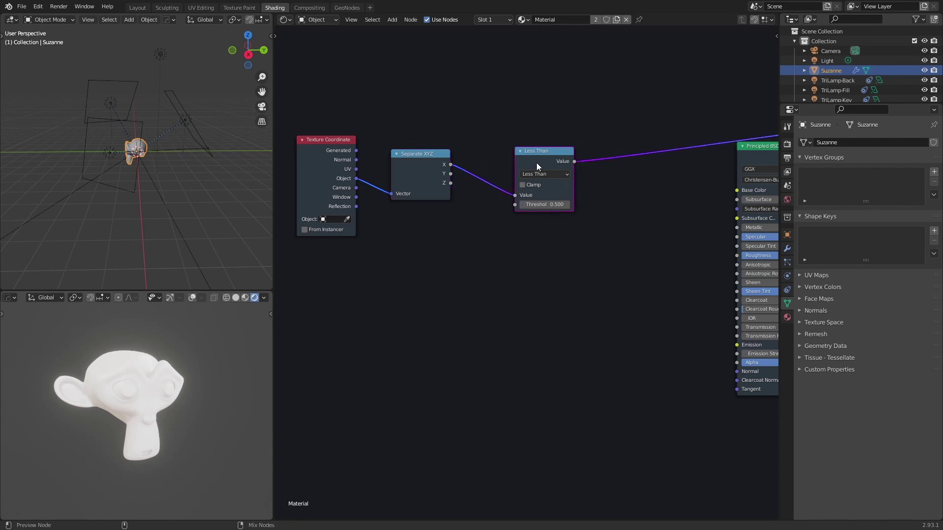
Set the Less Than node's threshold to -0.010 and view the split on the monkey from the front.
middle_click_drag(211, 369, 175, 379)
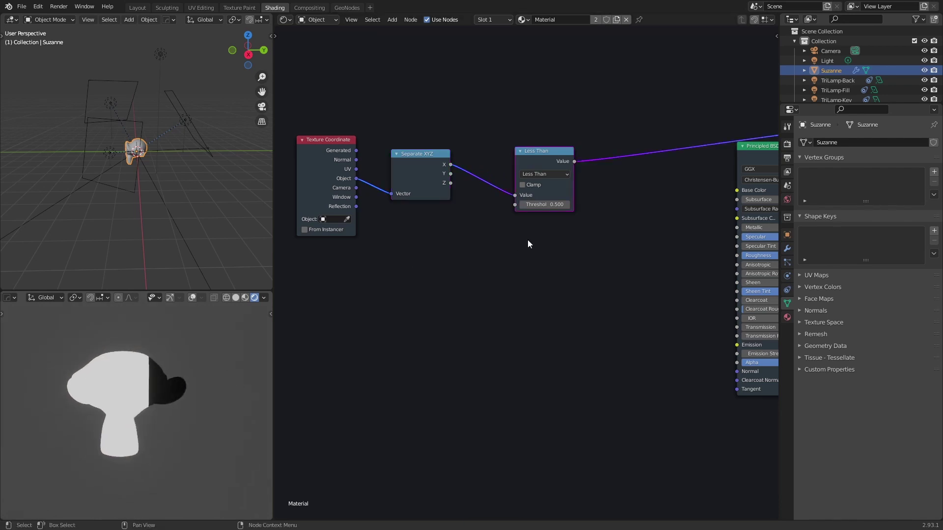
mouse_move(553, 203)
left_mouse_down()
mouse_move(523, 203)
mouse_move(564, 203)
mouse_move(520, 202)
mouse_move(538, 203)
left_mouse_up()
middle_click_drag(172, 403, 123, 349)
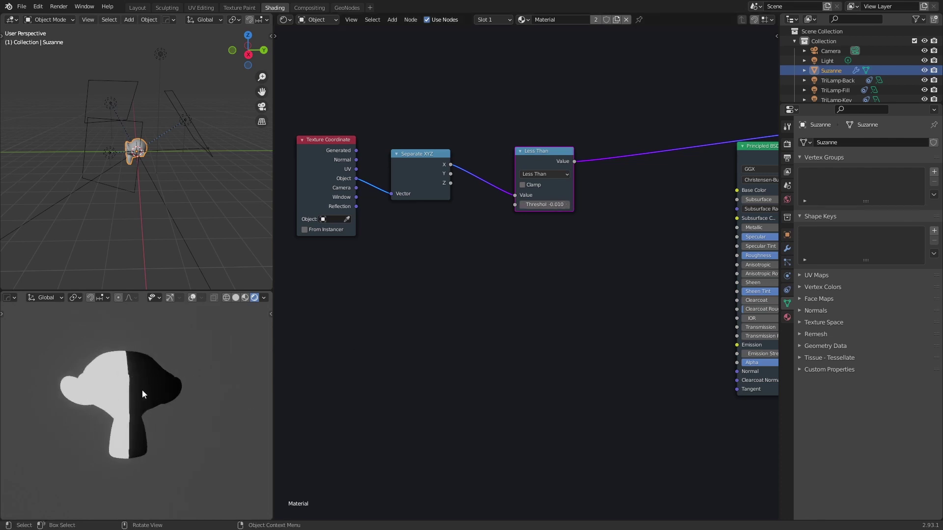
Add a Plain Axes empty at the monkey's centre and copy its X location as a new driver.
scroll(599, 286, "down", 2)
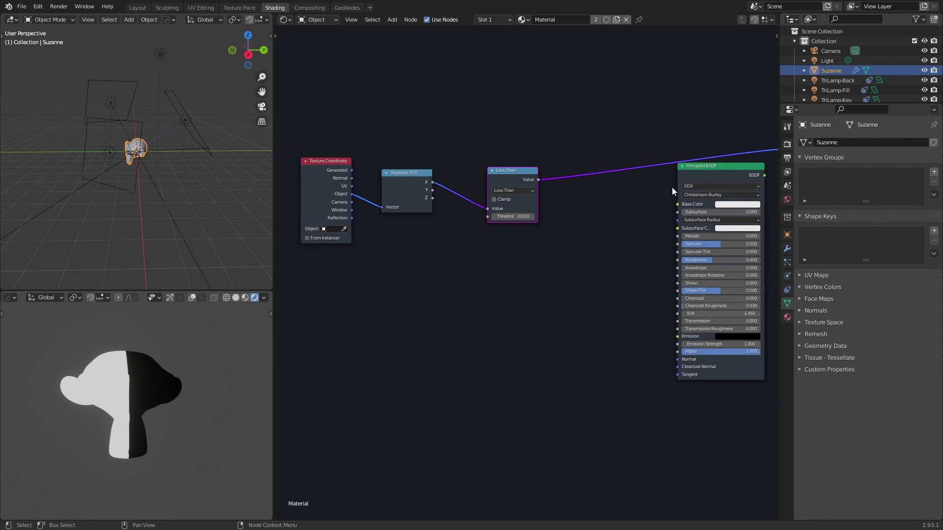
mouse_move(184, 273)
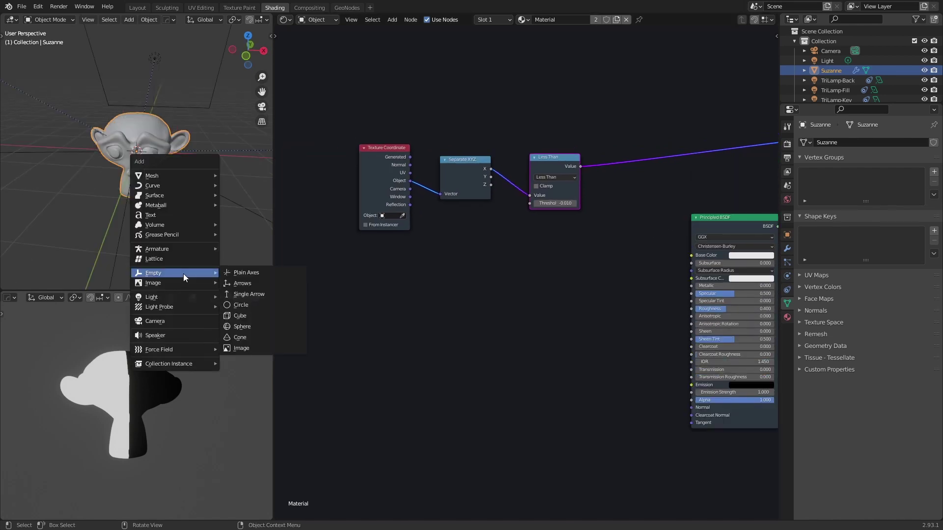
left_click(264, 272)
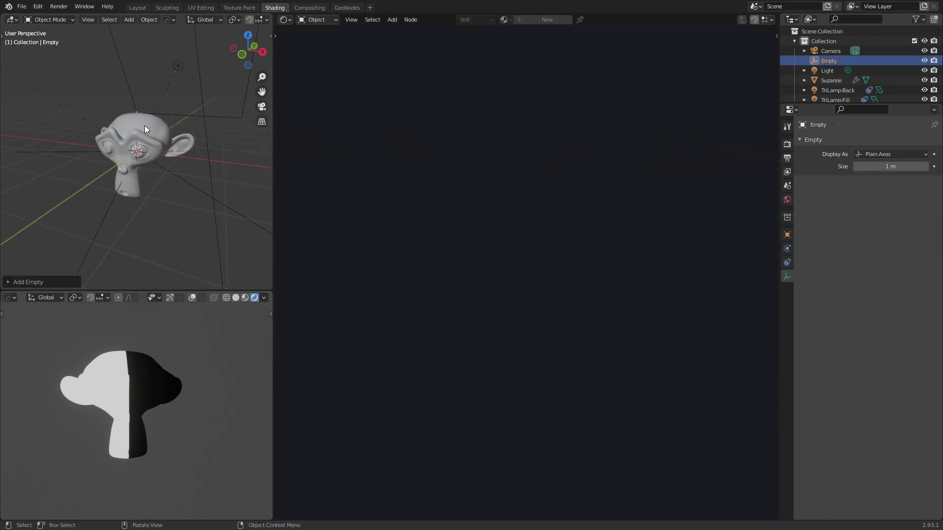
key("n")
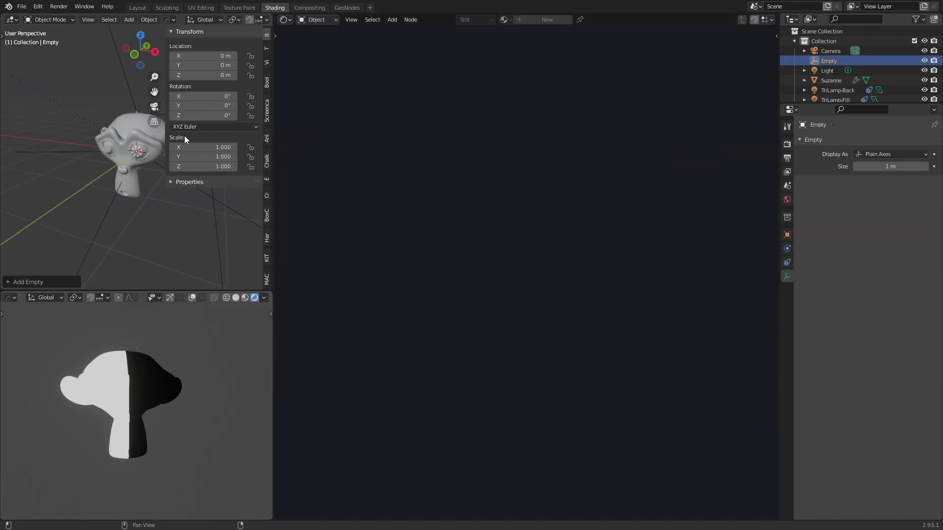
right_click(197, 54)
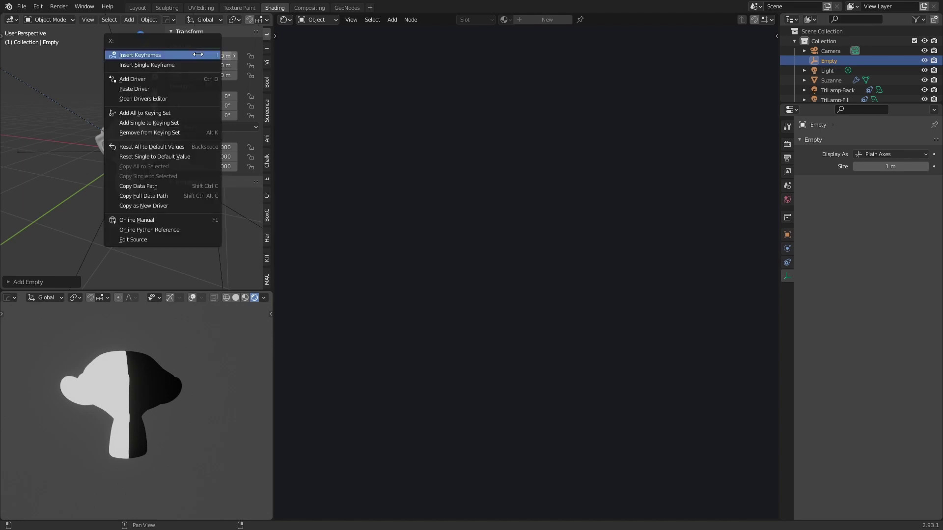
left_click(155, 206)
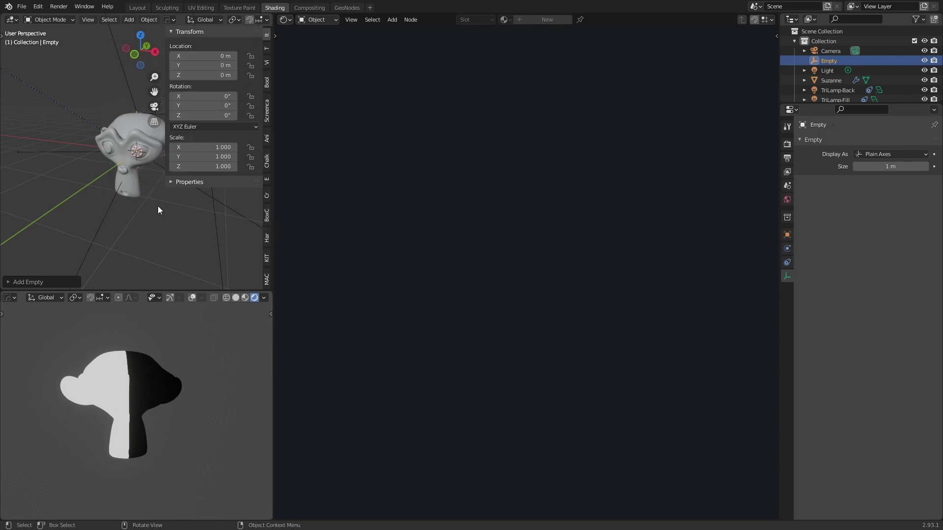
Paste the copied driver into the Less Than node's threshold in the monkey's material.
left_click(183, 234)
left_click(131, 129)
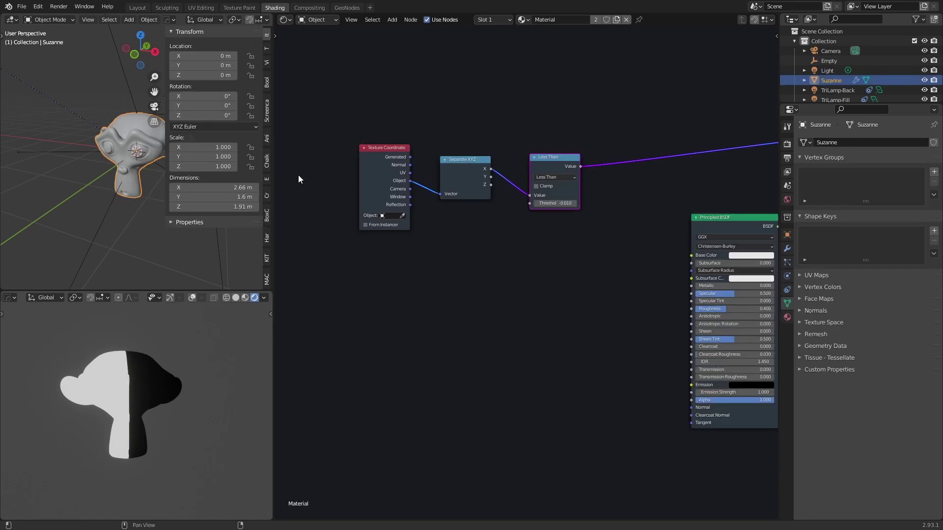
key("n")
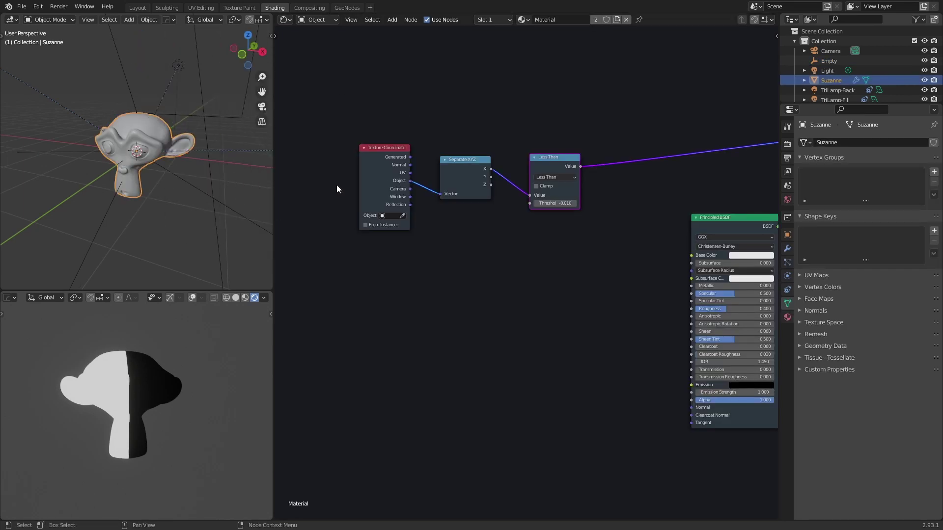
scroll(557, 202, "up", 1)
right_click(557, 192)
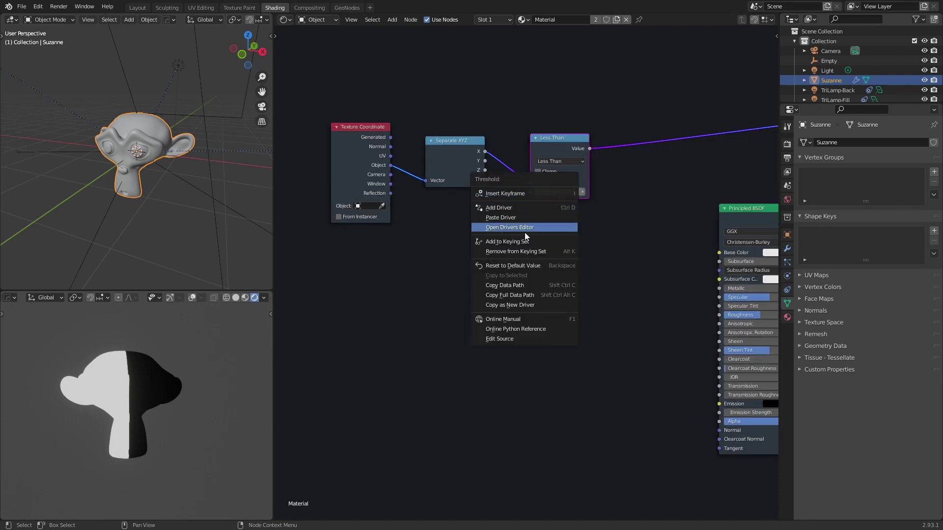
left_click(511, 217)
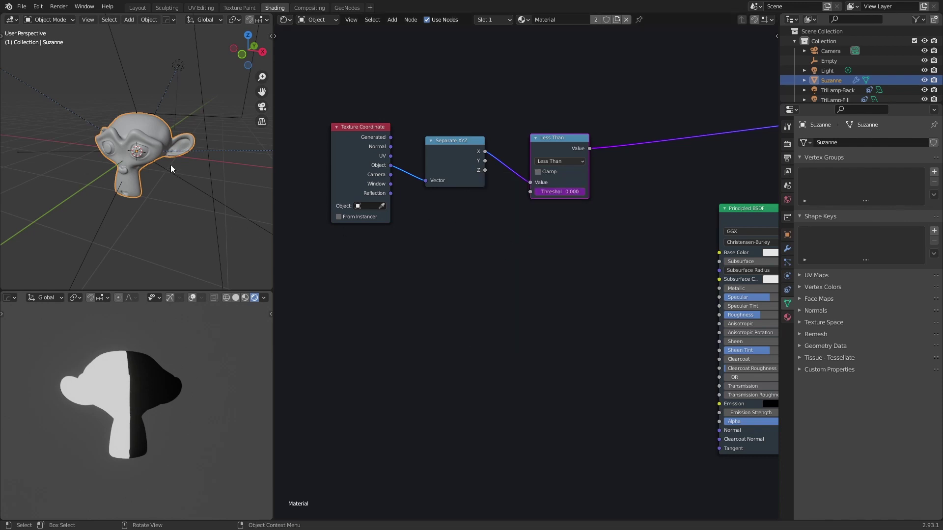
Try moving the empty along the X axis to test how it shifts the split on the monkey.
left_click(139, 112)
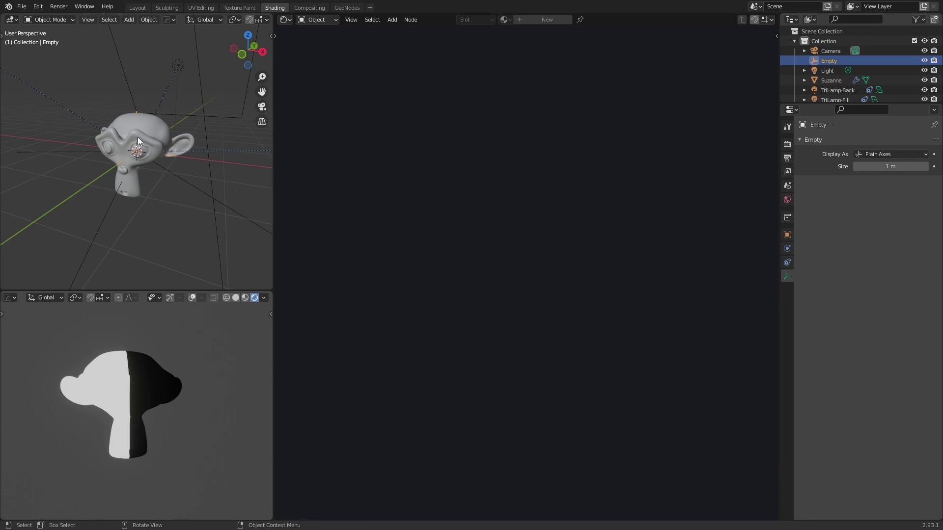
middle_click_drag(149, 186, 163, 184)
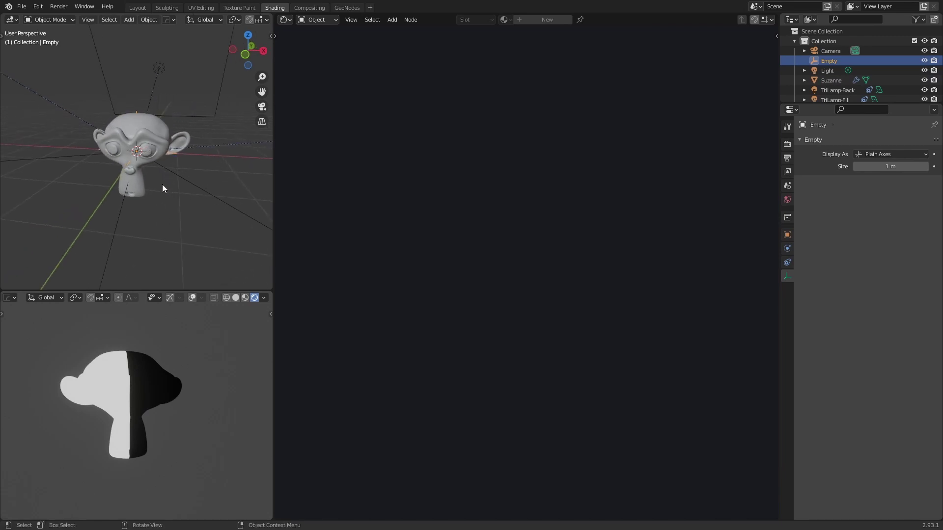
key("g")
key("x")
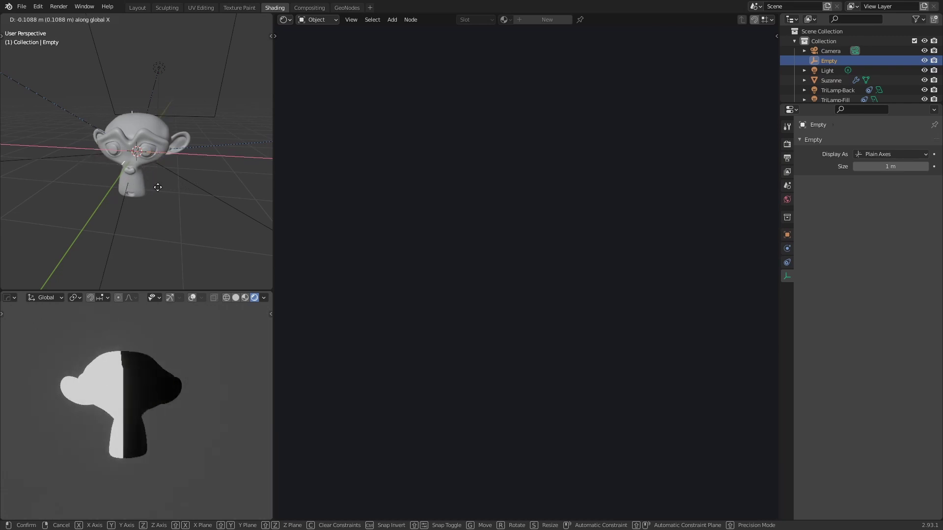
left_click(167, 193)
Select the monkey and reposition its Principled BSDF node below the Less Than node.
left_click(159, 204)
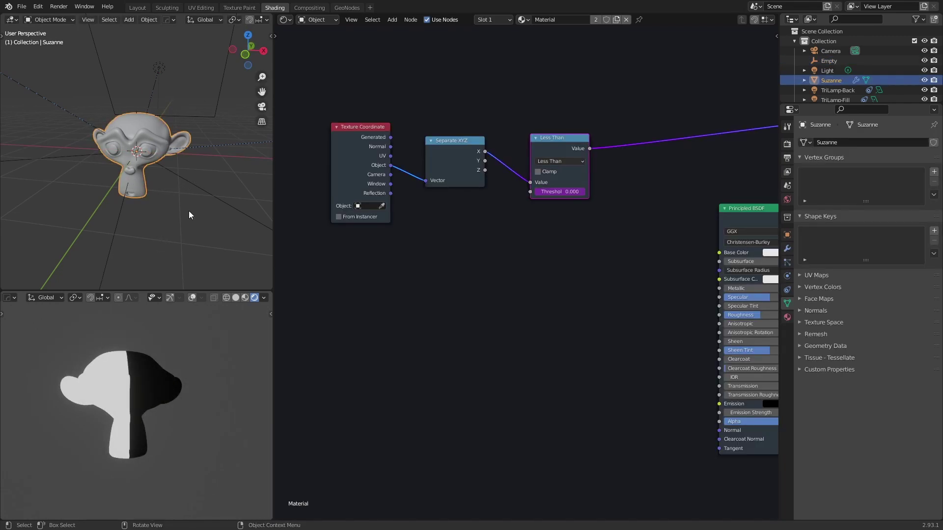
middle_click_drag(637, 255, 586, 243)
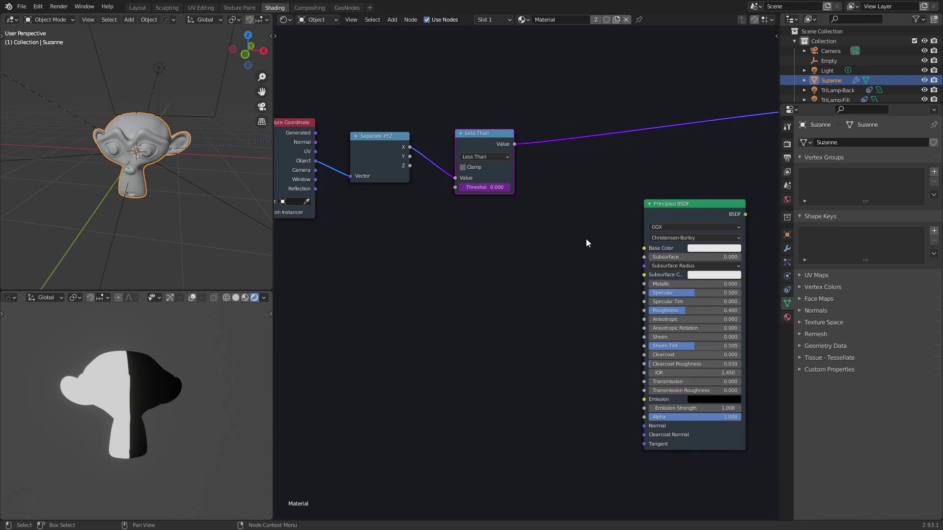
left_click_drag(681, 207, 671, 223)
scroll(659, 202, "down", 1)
middle_click_drag(659, 202, 571, 200)
left_click_drag(581, 234, 490, 244)
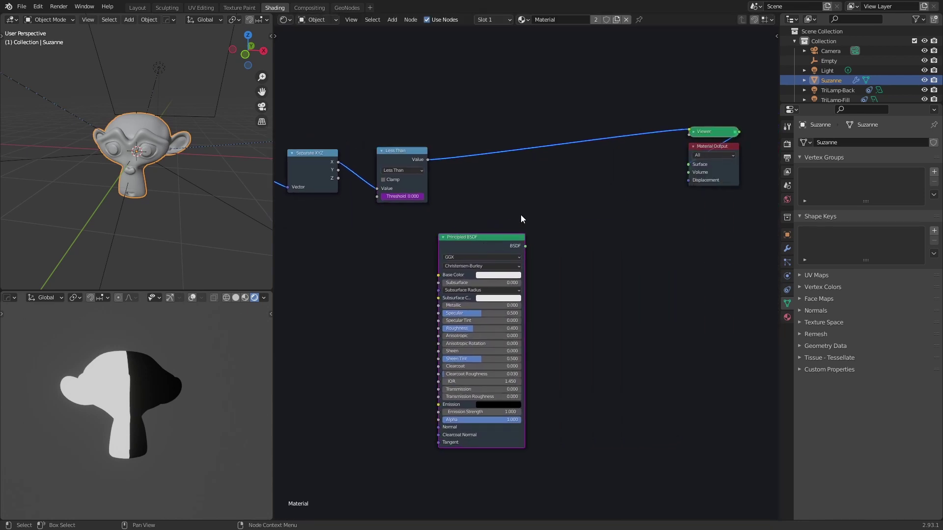
Add a Mix Shader node before the Material Output and connect the Less Than node's Value to its Fac.
middle_click_drag(521, 215, 560, 226)
key("shift+a")
left_click(565, 204)
type("mix")
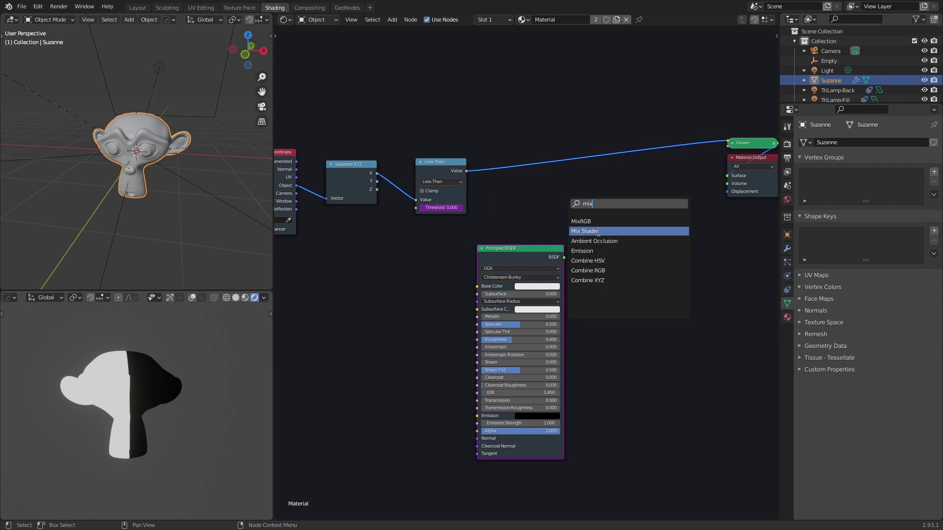
left_click(598, 232)
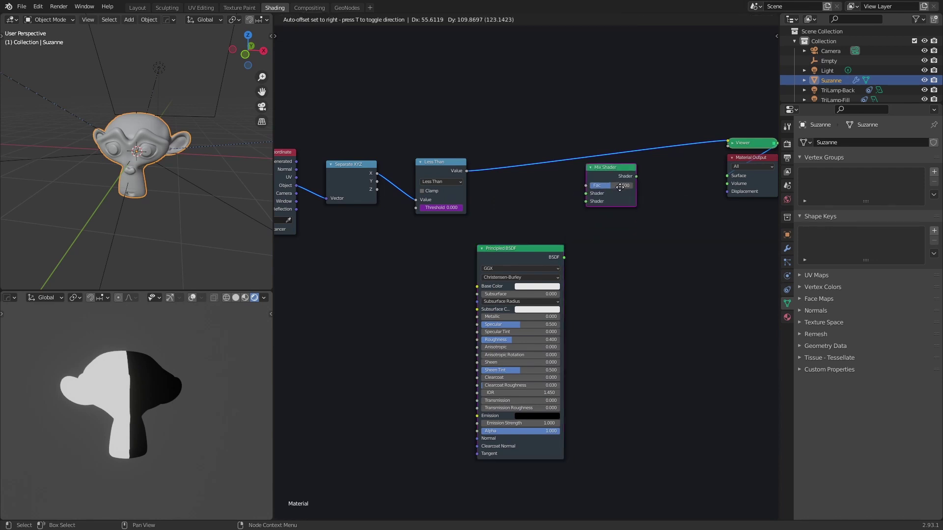
left_click(634, 184)
left_click_drag(468, 171, 575, 218)
Move the Principled BSDF aside and connect its output to the second Shader input of the Mix Shader.
left_click(601, 201)
left_click_drag(549, 250, 477, 255)
left_click(446, 169, "ctrl+shift")
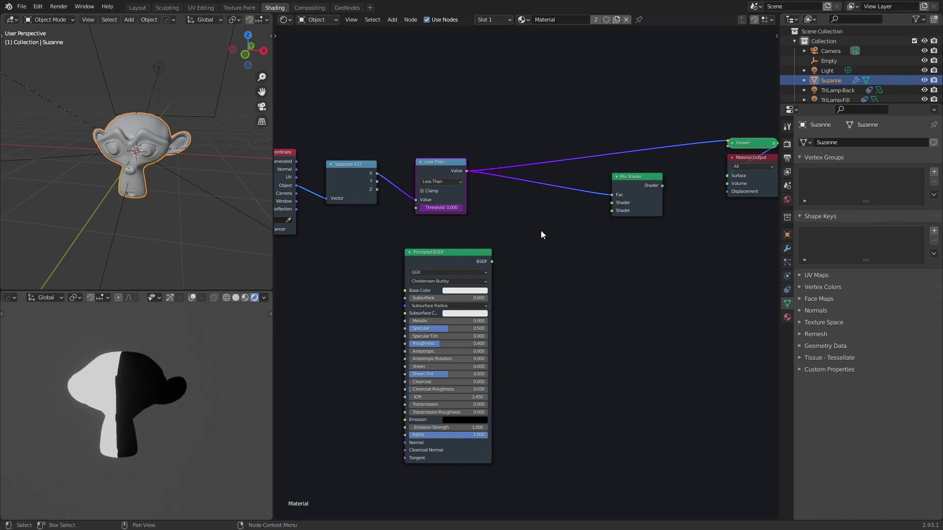
left_click_drag(491, 261, 614, 211)
Add a Transparent BSDF above the Principled BSDF, feed it into the Mix Shader's first Shader input, and connect the Mix Shader to the Material Output's Surface.
key("shift+a")
left_click(628, 244)
type("tr")
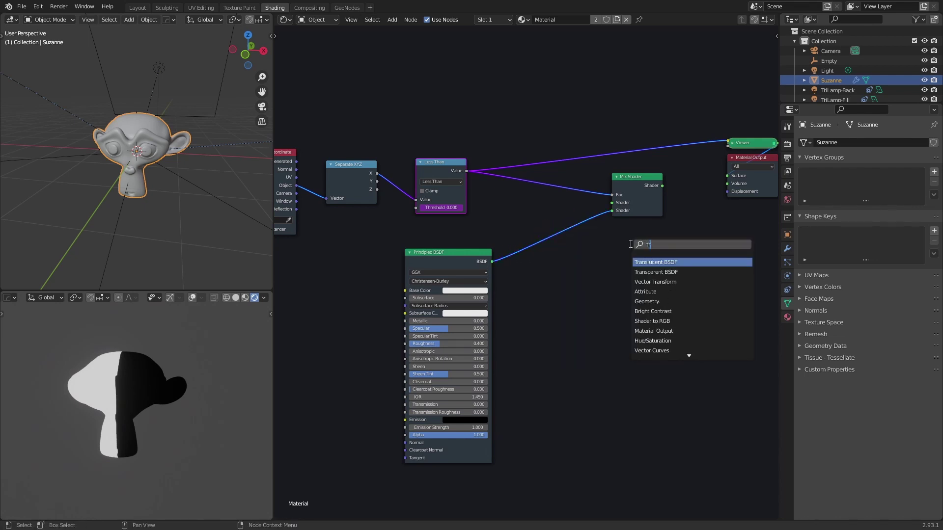
left_click(658, 272)
left_click(481, 259)
left_click_drag(481, 259, 500, 311)
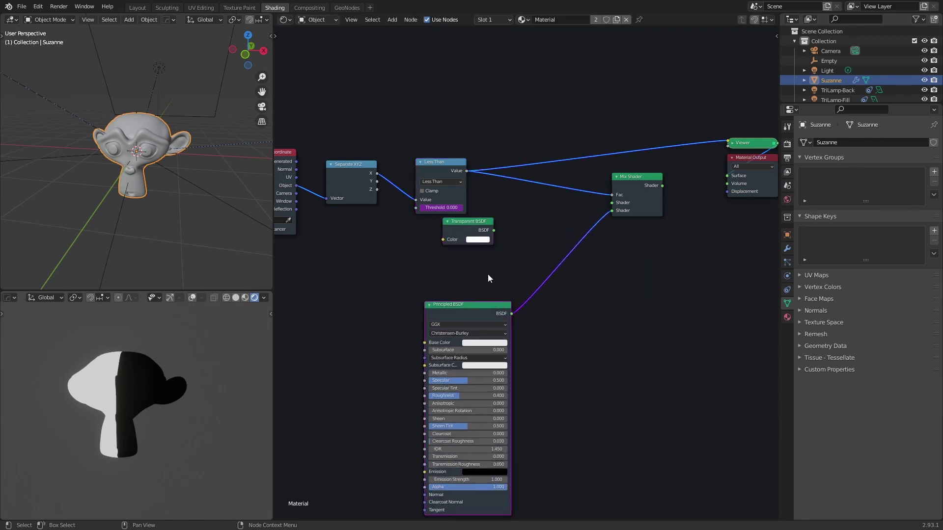
left_click_drag(489, 231, 728, 175)
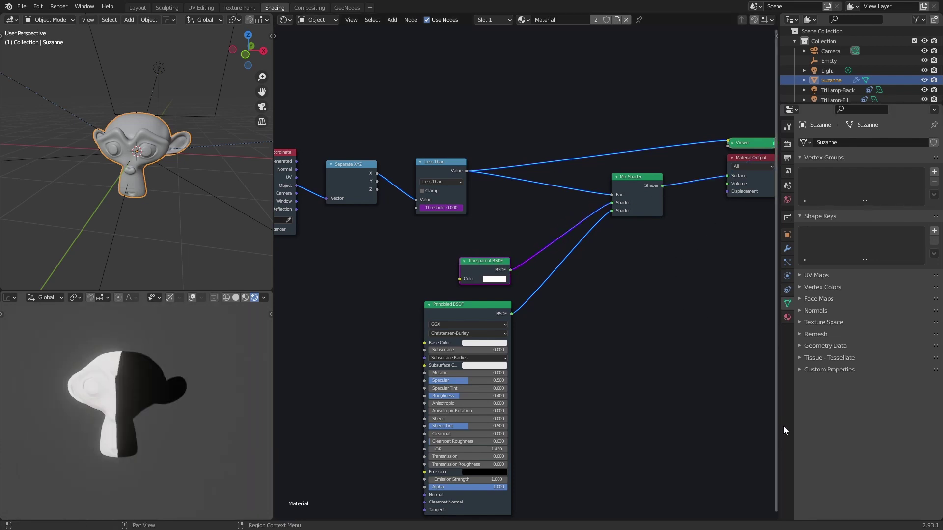
Set the material's blend mode to Alpha Blend and inspect the rendered monkey from the side.
left_click(787, 318)
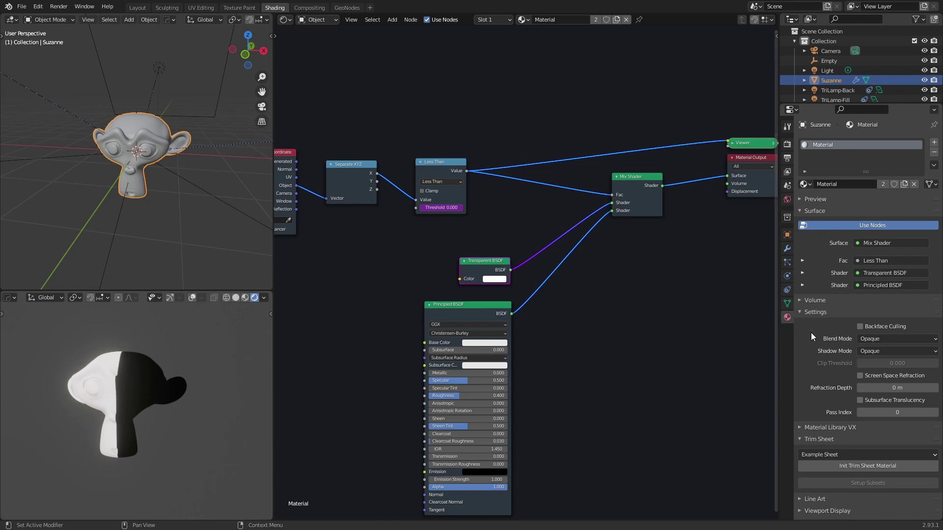
scroll(823, 338, "down", 1)
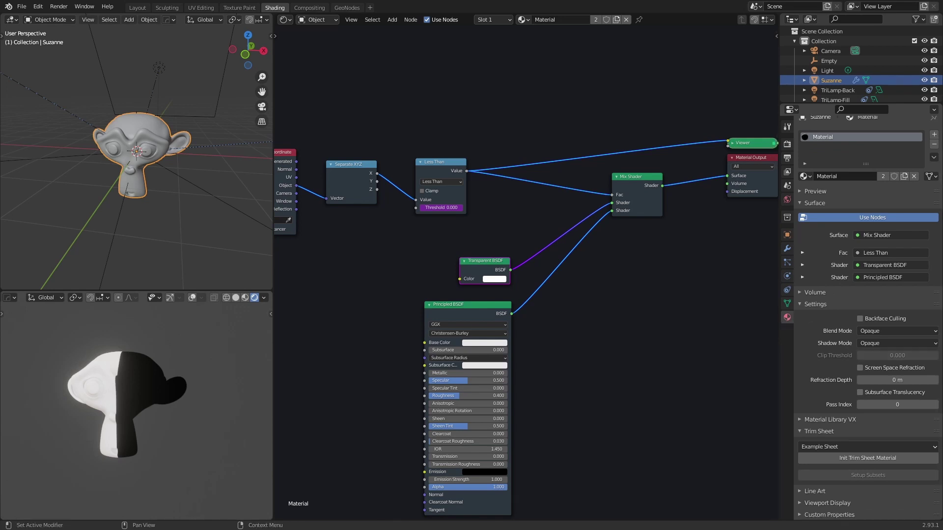
left_click(880, 331)
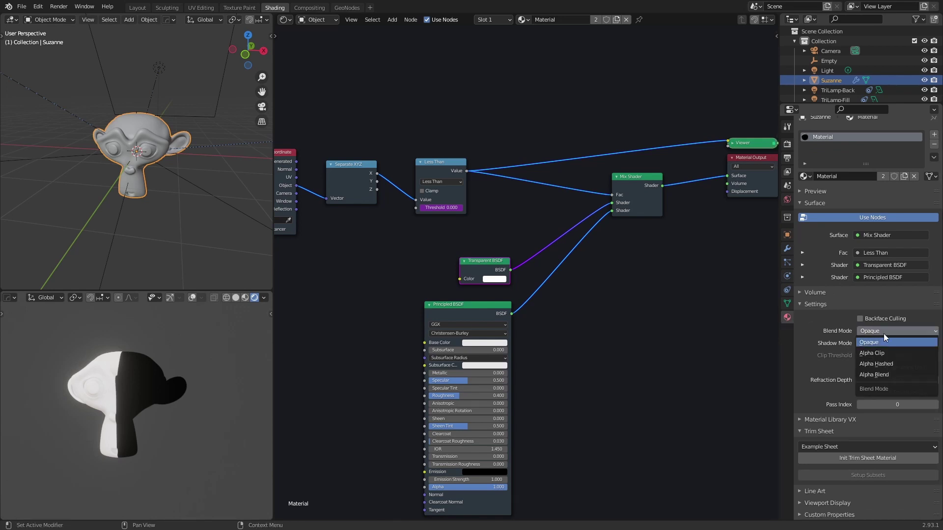
left_click(884, 375)
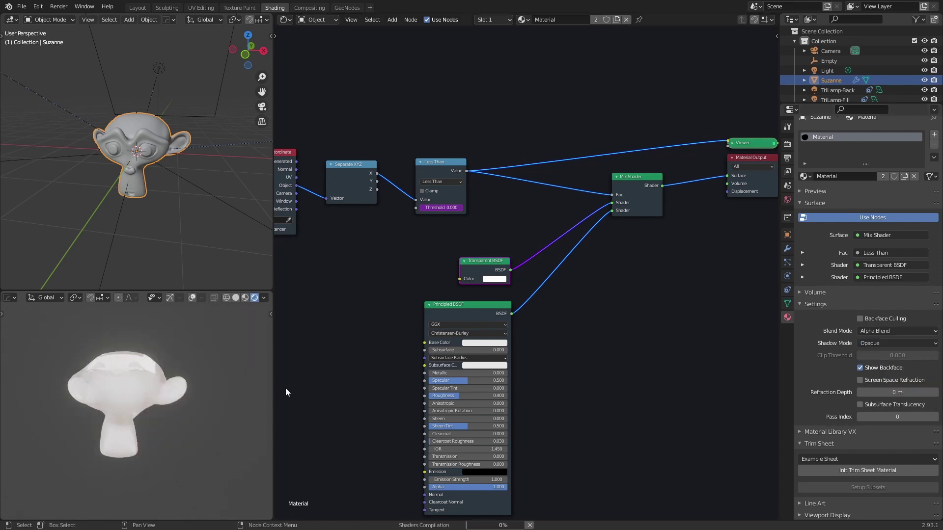
middle_click_drag(184, 395, 149, 368)
middle_click_drag(155, 405, 123, 370)
scroll(113, 373, "up", 5)
scroll(119, 368, "down", 5)
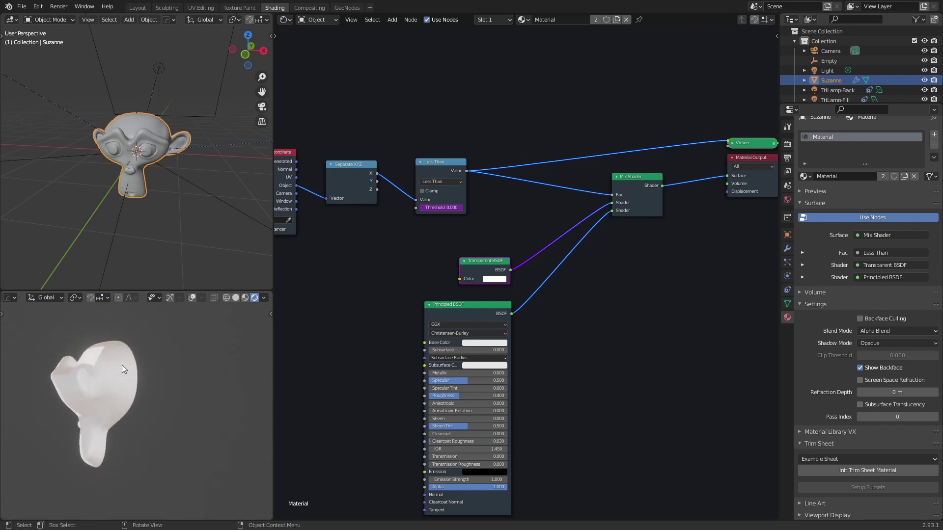
Set the material's blend mode to Alpha Clip and view the cut monkey from the front.
left_click(894, 328)
left_click(889, 351)
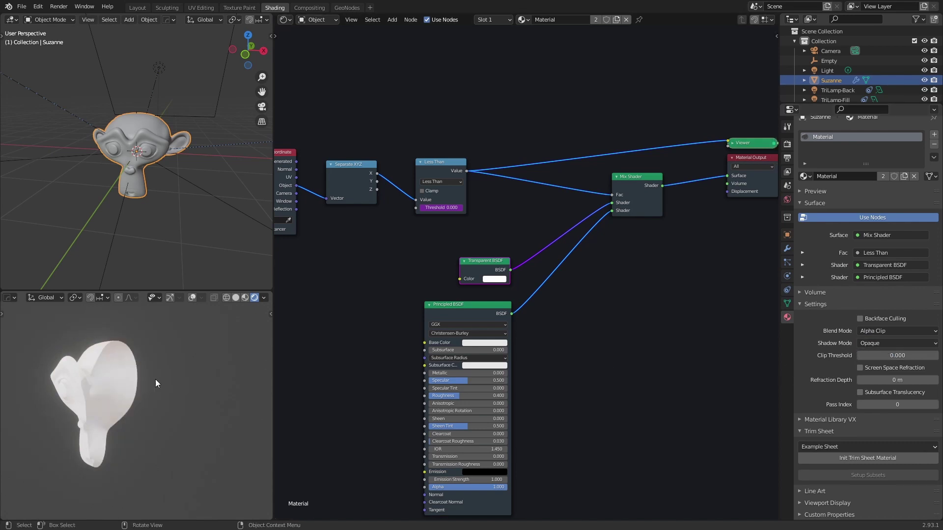
middle_click_drag(156, 379, 193, 370)
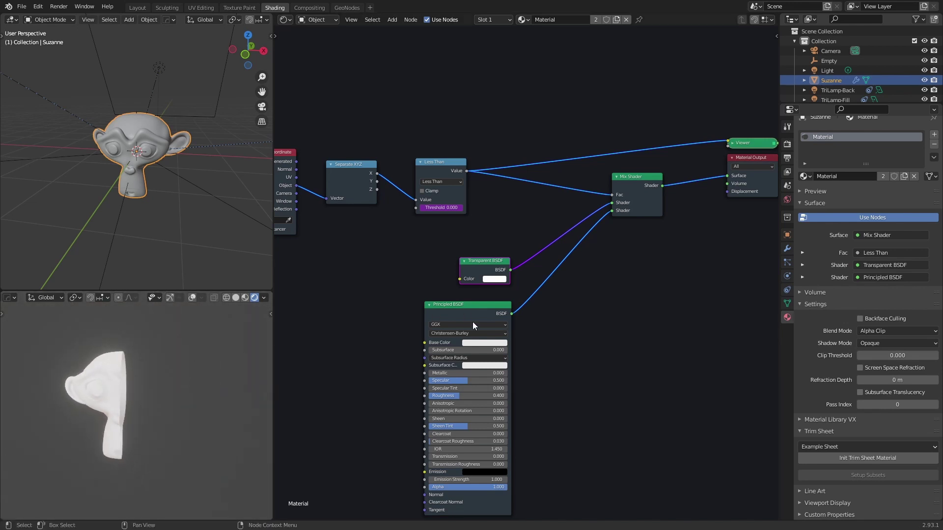
Scale up the empty so its axes extend beyond the monkey and apply its transform.
left_click(136, 113)
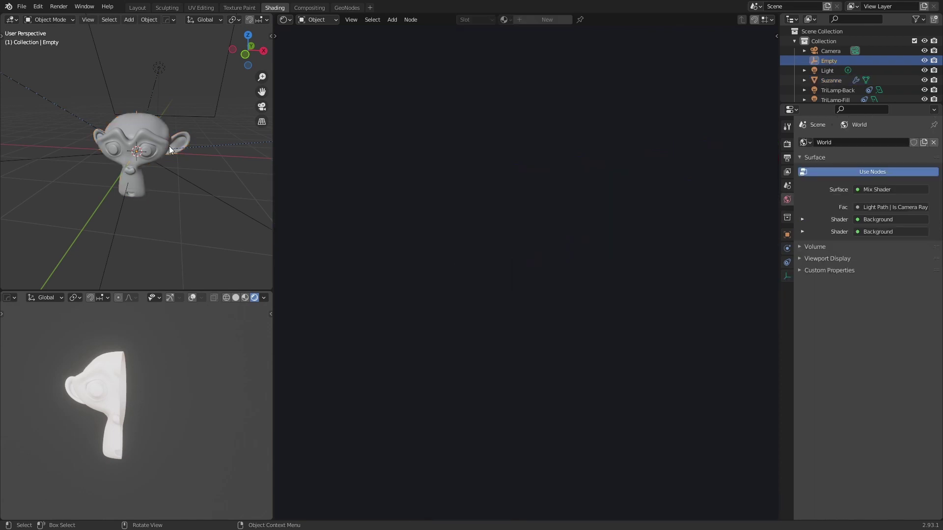
key("s")
left_click(200, 194)
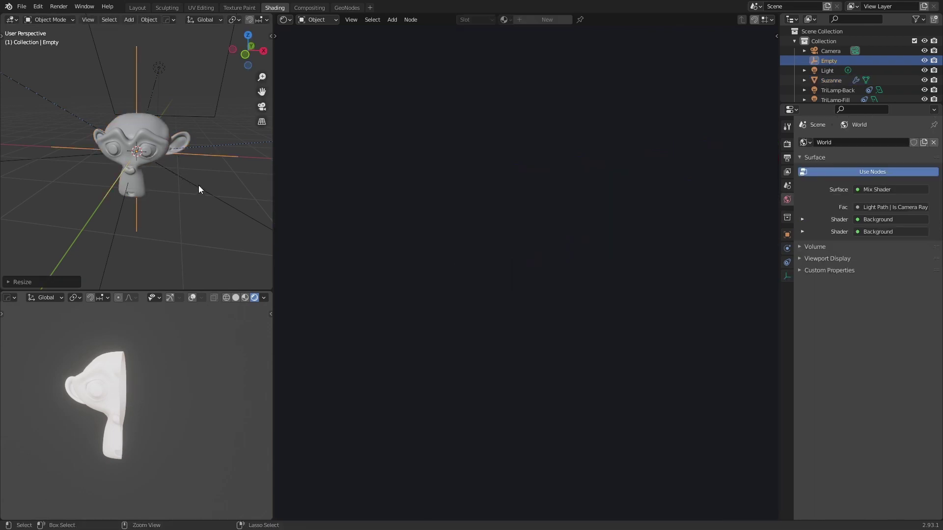
key("ctrl+a")
left_click(192, 184)
Try sliding the enlarged empty along the X axis to test the monkey's transparency cut.
key("g")
key("x")
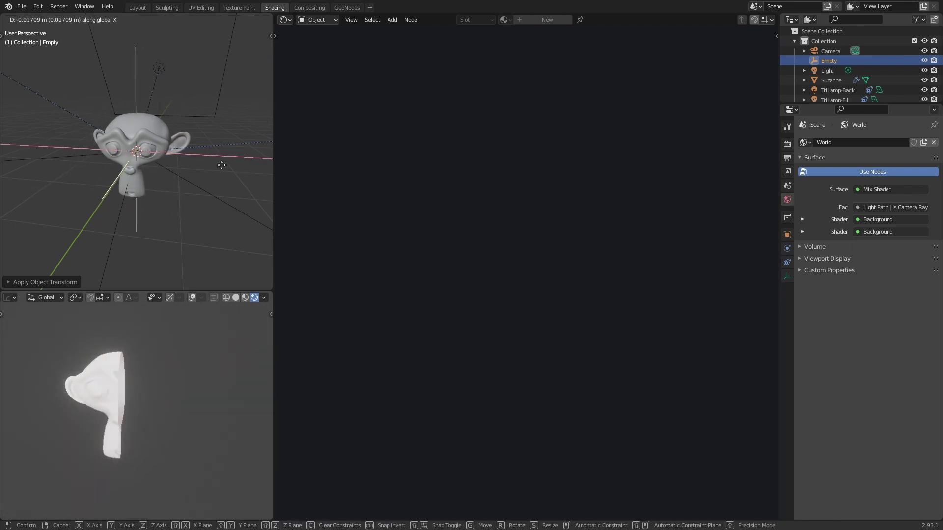
left_click(204, 205)
Give the monkey's Principled BSDF a brown-orange base color and set Metallic to 1.000.
left_click(132, 162)
left_click(517, 320)
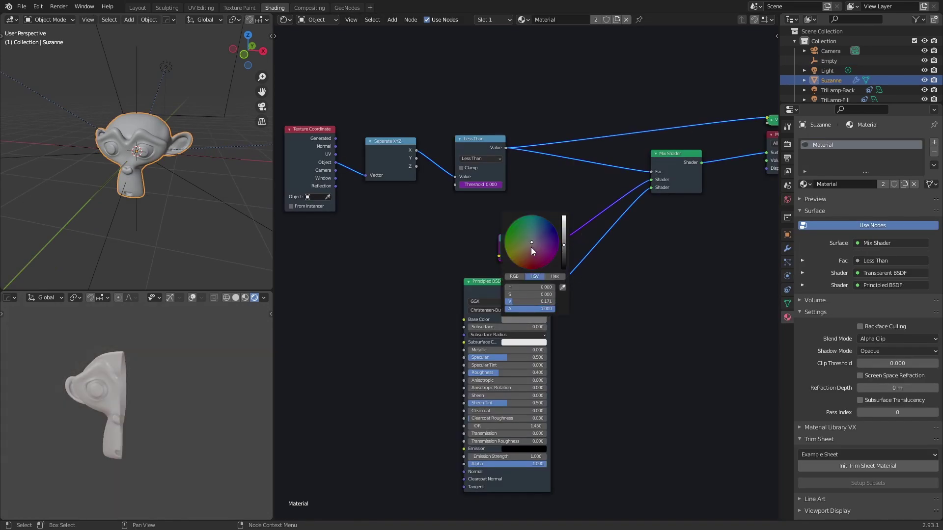
left_click_drag(532, 246, 525, 257)
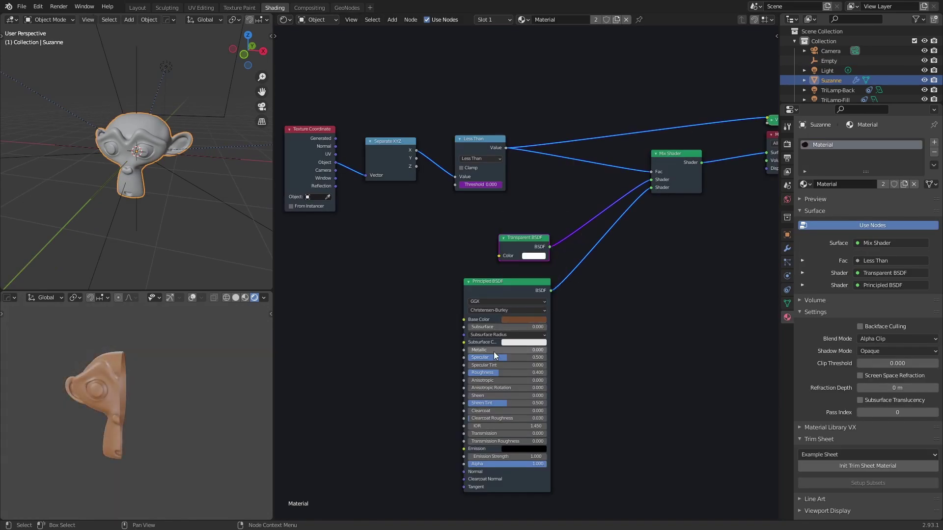
left_click_drag(493, 351, 569, 351)
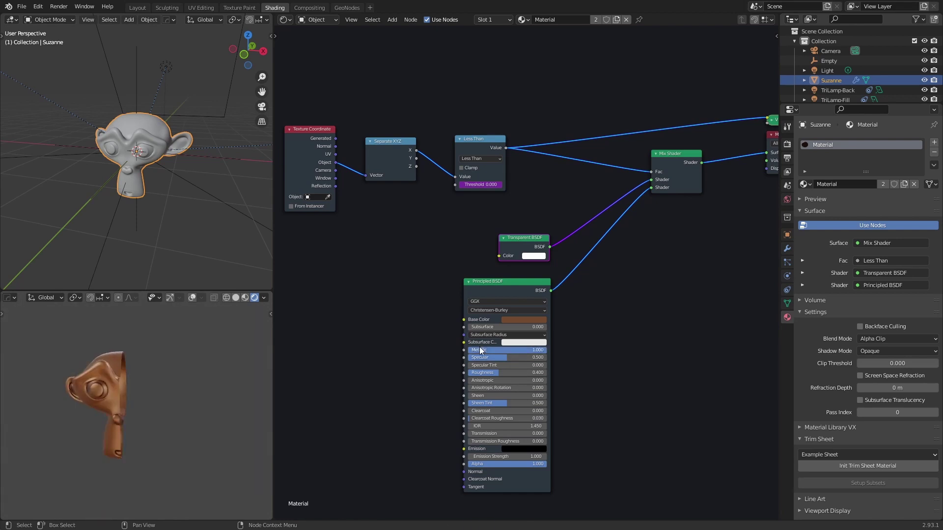
Change the Principled BSDF's base color to a lighter gold with saturation 0.709 and value 0.345.
left_click(523, 320)
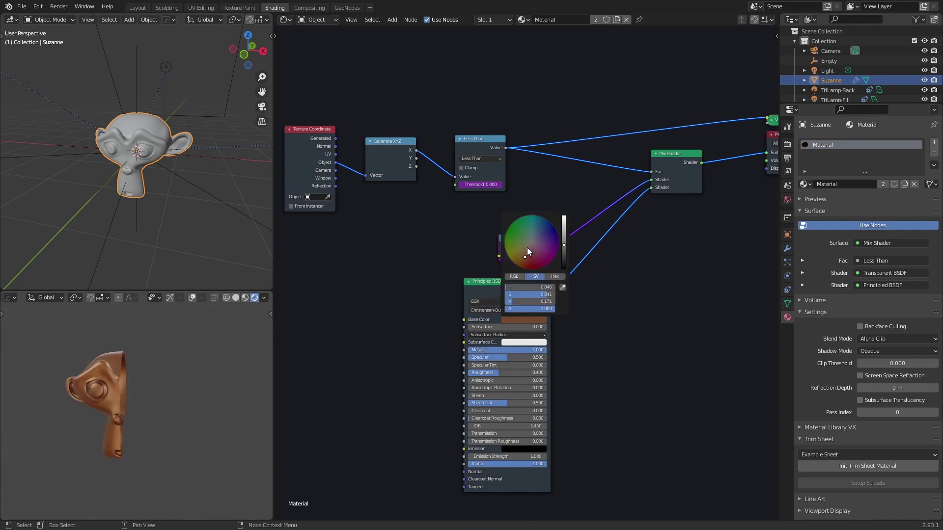
left_click_drag(563, 244, 563, 235)
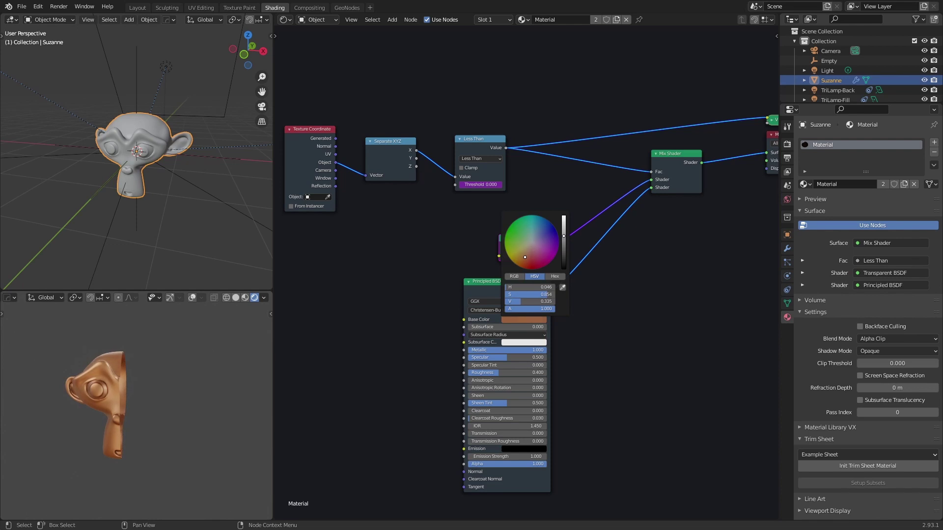
left_click_drag(522, 261, 524, 252)
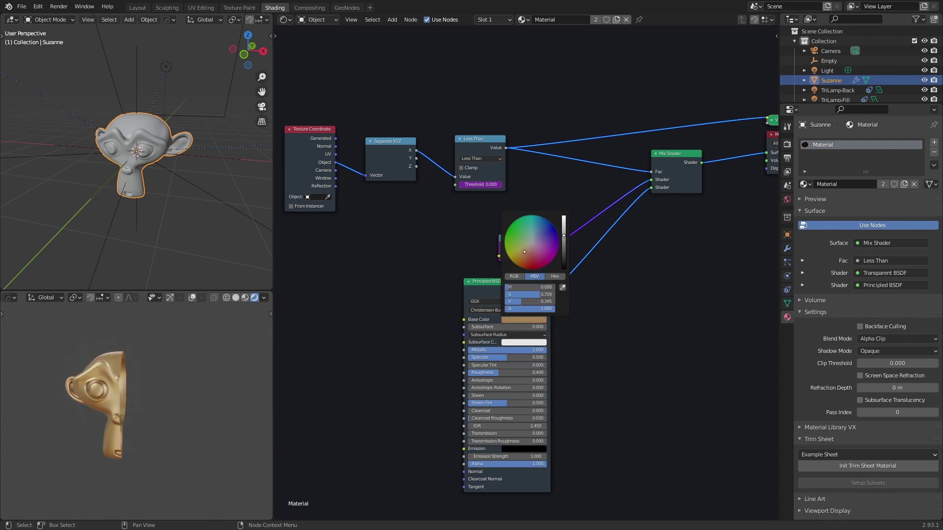
scroll(155, 371, "up", 5)
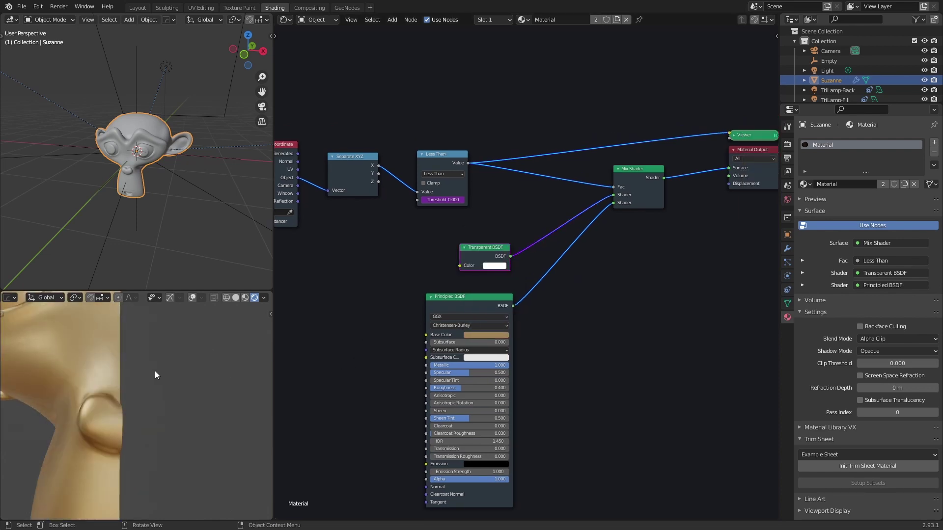
scroll(126, 410, "down", 5)
middle_click_drag(149, 352, 193, 365)
Make room after the Texture Coordinate node and add a Noise Texture whose Vector is fed by the Object output.
middle_click_drag(395, 253, 574, 256)
left_click_drag(446, 174, 304, 188)
middle_click_drag(462, 224, 507, 226)
key("shift+a")
type("snoi")
key("Down")
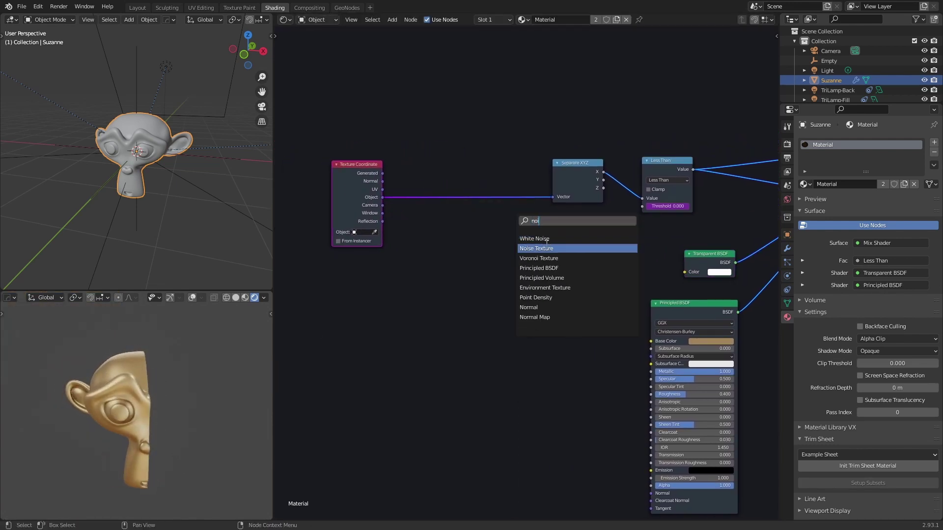
key("Return")
left_click(417, 217)
left_click_drag(382, 198, 416, 259)
scroll(496, 227, "up", 3)
Insert a MixRGB node between Texture Coordinate and Separate XYZ, with the noise Color feeding its Color2 input.
key("shift+a")
type("smix")
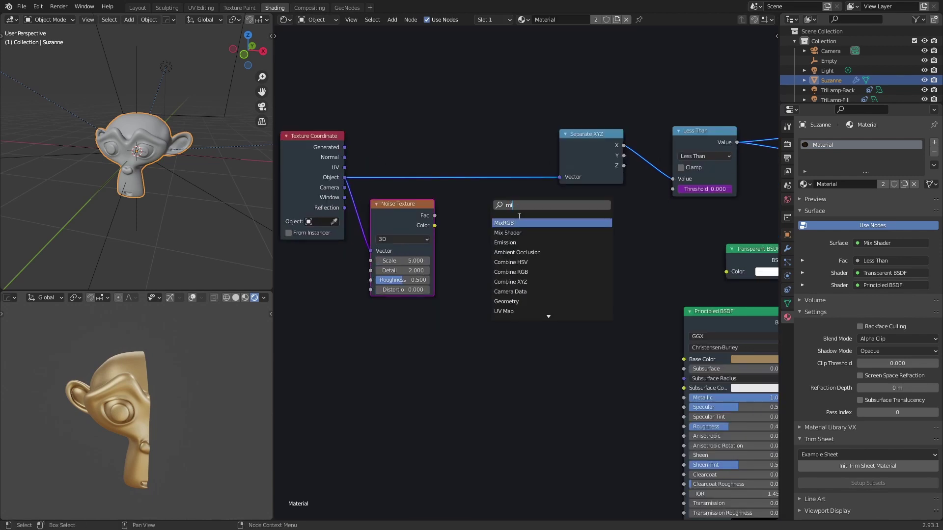
key("Return")
left_click(472, 165)
left_click_drag(435, 226, 458, 231)
left_click_drag(411, 204, 419, 243)
left_click_drag(499, 172, 501, 157)
Set the Mix node's blending mode to Linear Light and its Fac to 0.233.
left_click(488, 175)
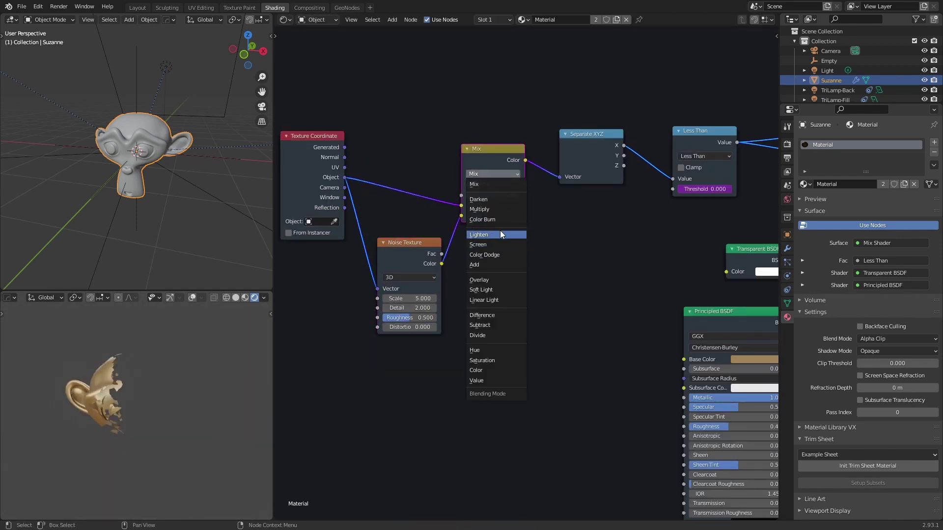
left_click(494, 300)
left_click_drag(493, 195, 479, 195)
scroll(486, 201, "up", 3)
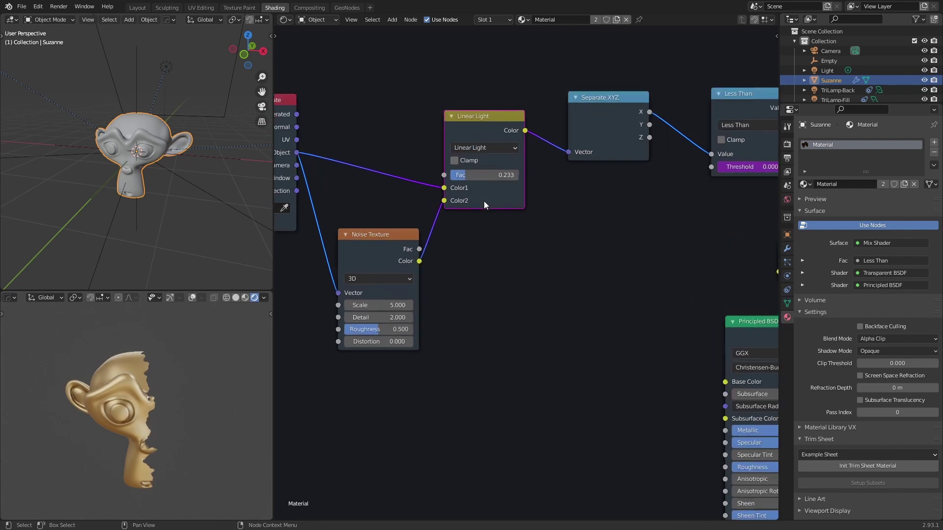
Set the Noise Texture's Scale to 38.200 and Roughness to 0.683, and lower the Linear Light node's Fac to 0.100.
middle_click_drag(326, 359, 383, 320)
scroll(181, 411, "up", 4)
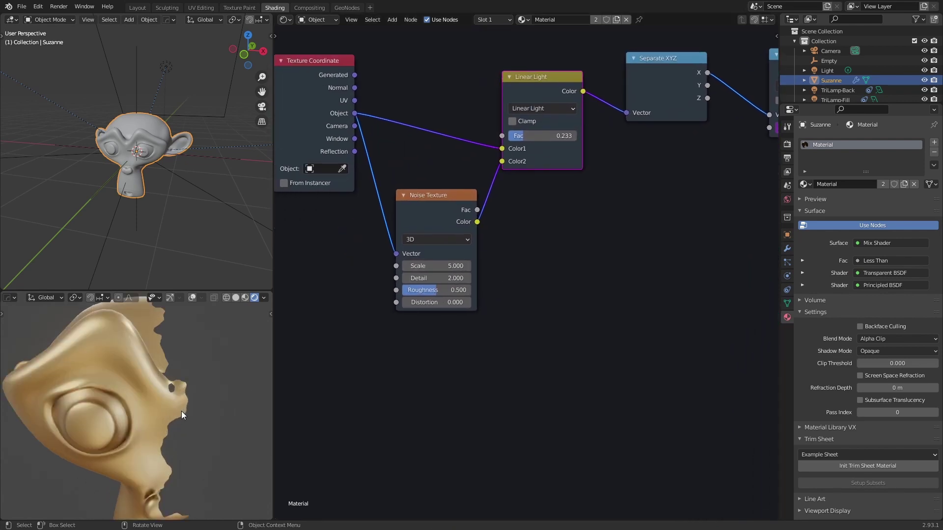
middle_click_drag(181, 411, 189, 335)
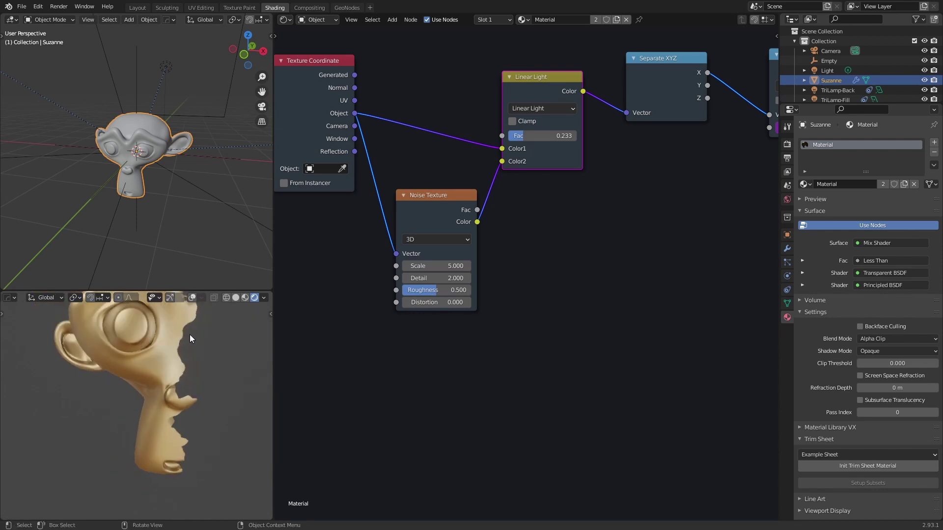
left_click_drag(437, 266, 511, 266)
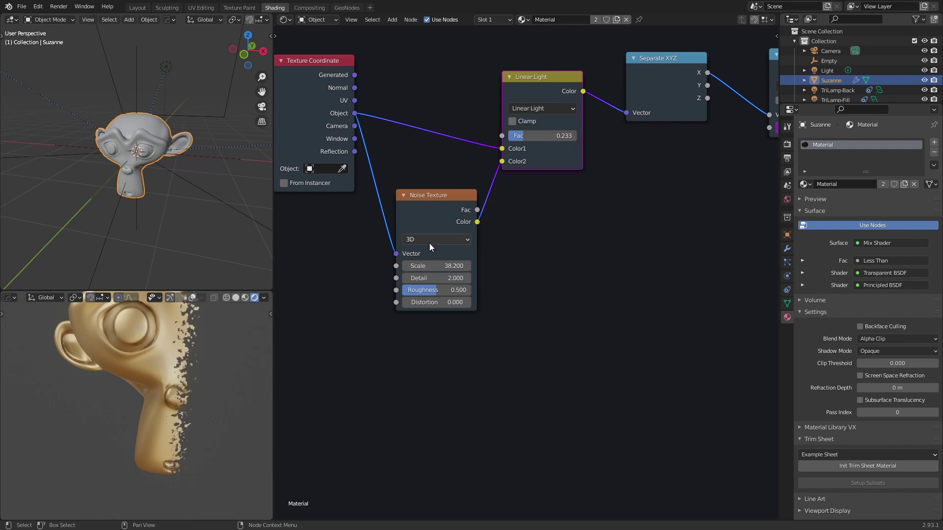
left_click_drag(435, 296, 447, 296)
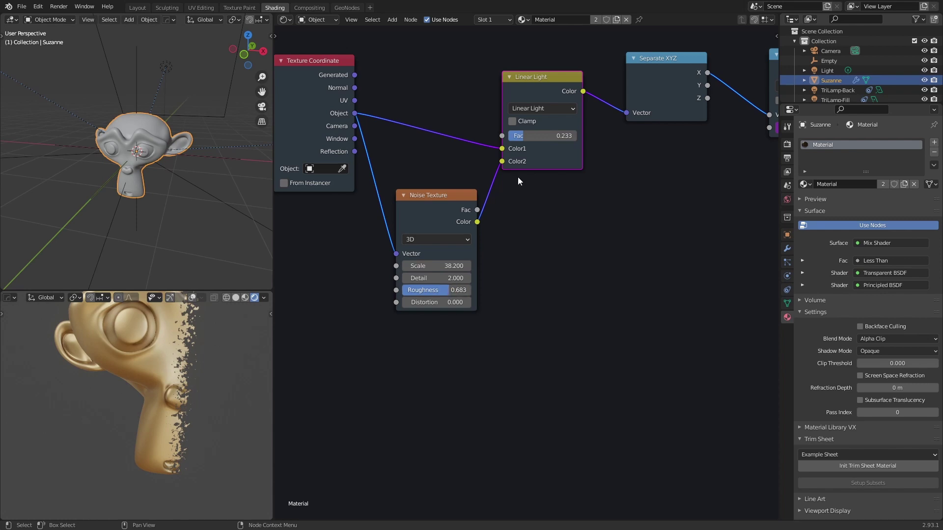
left_click_drag(542, 131, 533, 132)
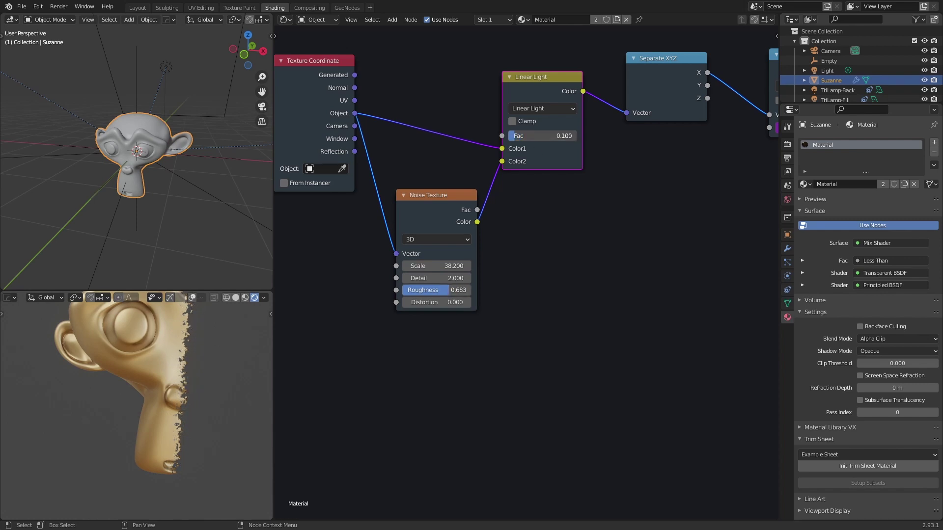
middle_click_drag(216, 314, 198, 329)
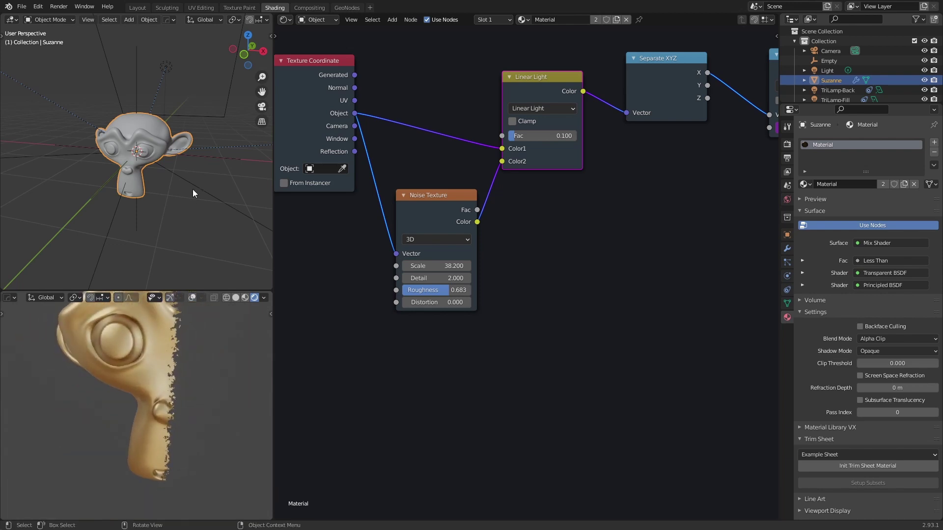
Try sliding the empty along the X axis to test the noisy cut edge on the monkey head.
left_click(159, 142)
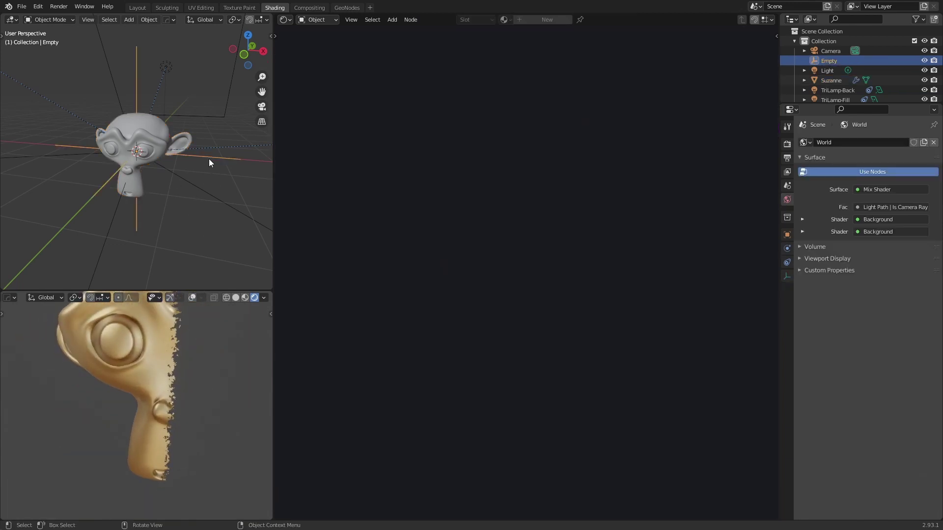
key("g")
key("x")
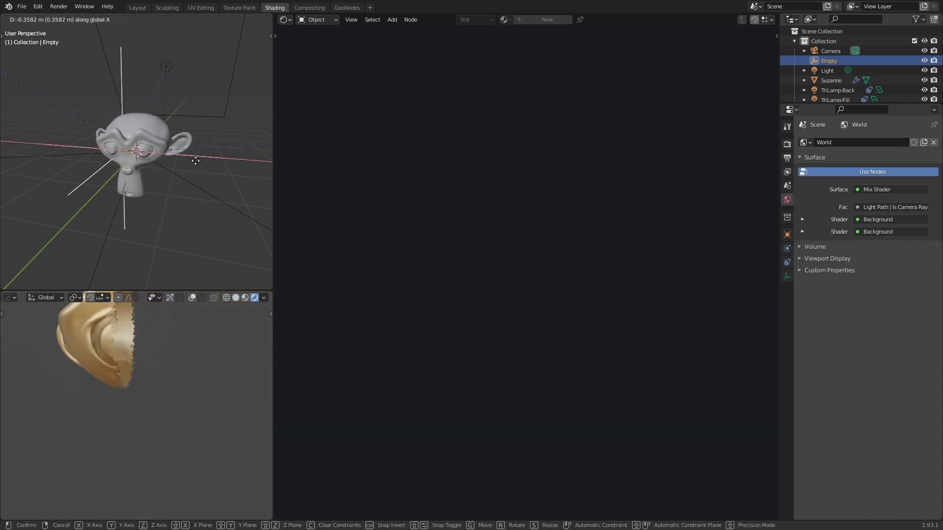
right_click(205, 161)
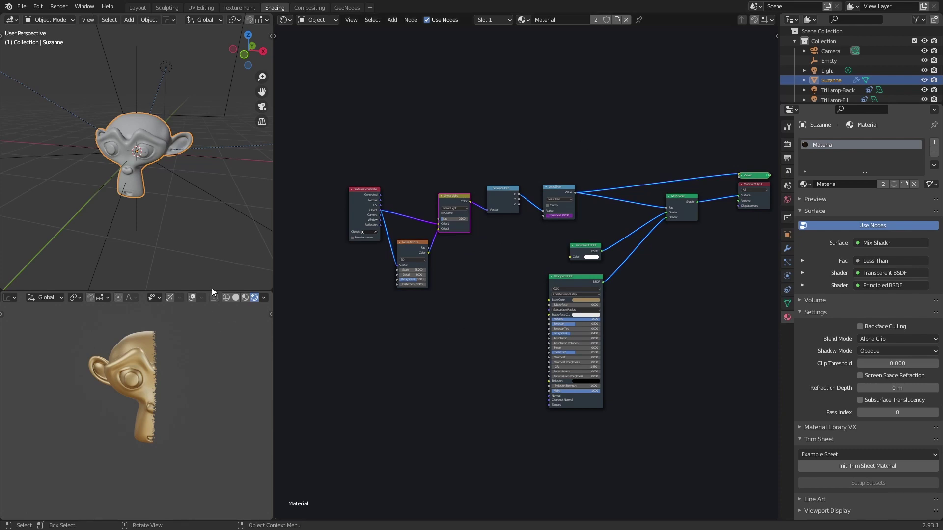
mouse_move(181, 376)
middle_mouse_down()
mouse_move(132, 366)
mouse_move(191, 386)
middle_mouse_up()
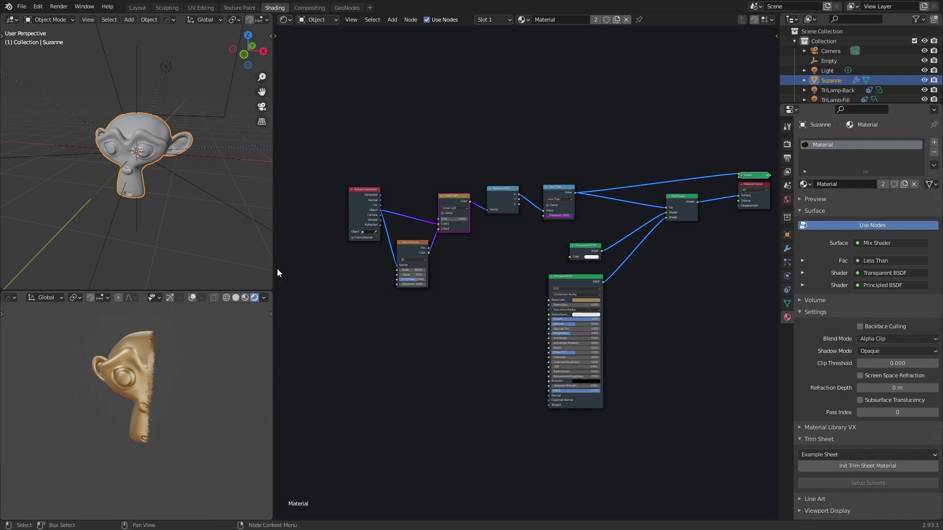
Add a mesh plane at the center of the monkey head.
middle_click_drag(207, 201, 175, 208)
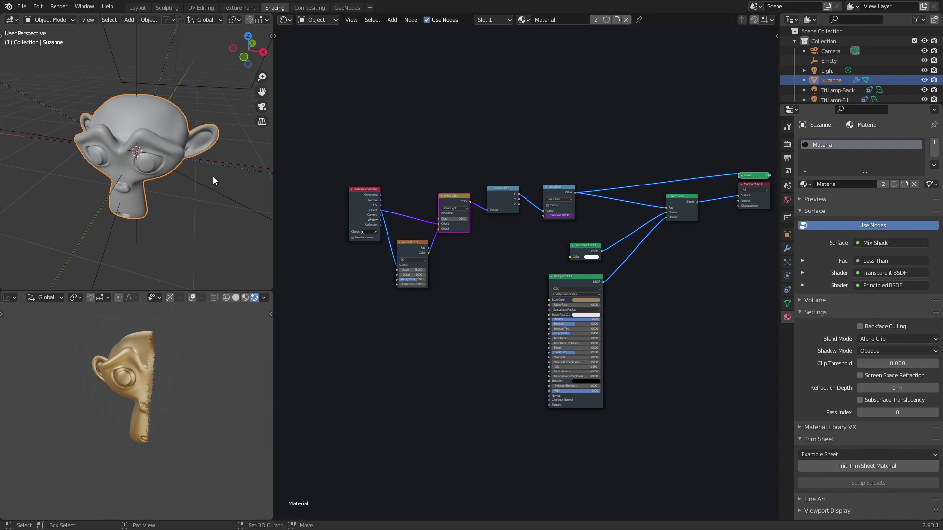
key("shift+a")
key("m")
key("p")
middle_click_drag(195, 210, 216, 212)
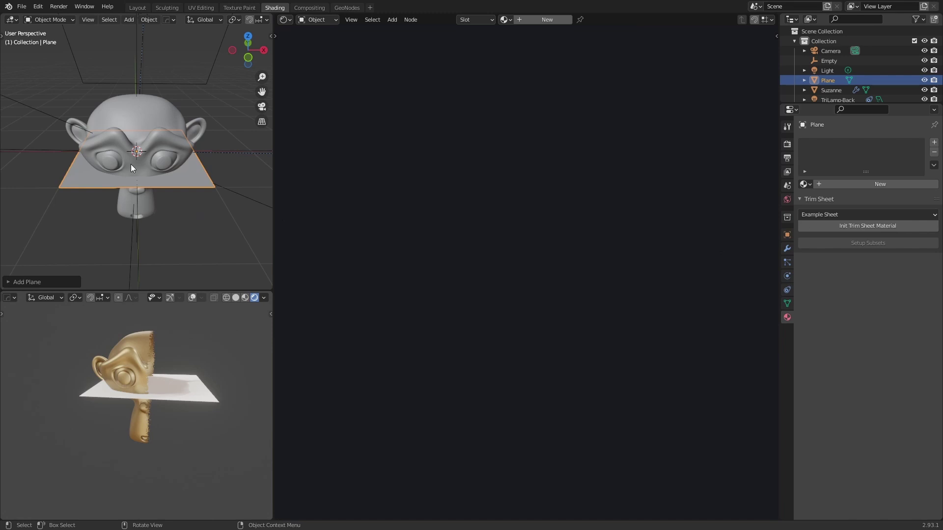
middle_click_drag(201, 226, 219, 212)
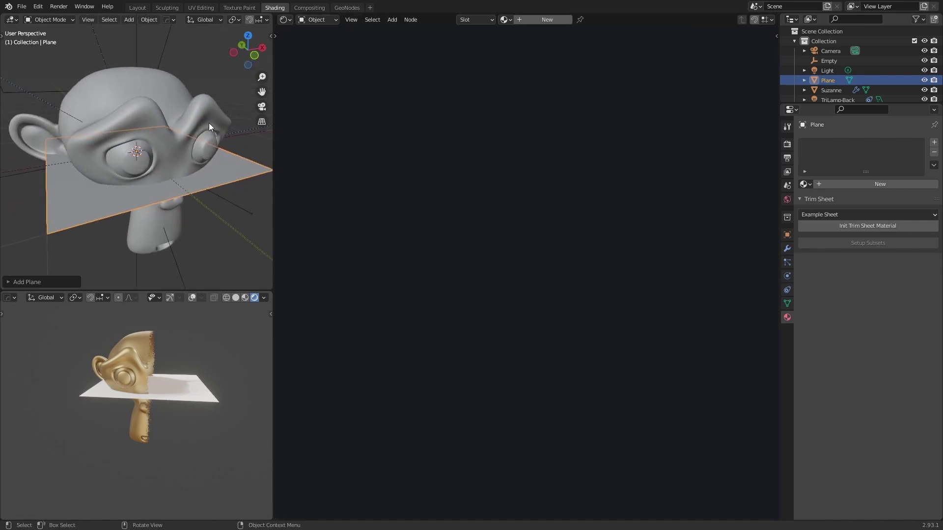
Scale the plane down until it is tiny and hidden inside the monkey head, and apply its transform.
key("s")
left_click(155, 145)
scroll(147, 176, "up", 8)
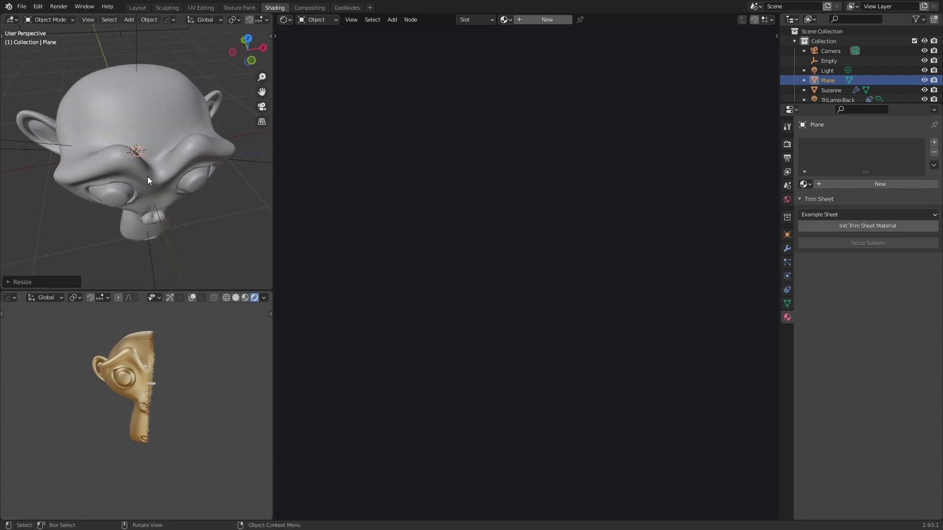
key("s")
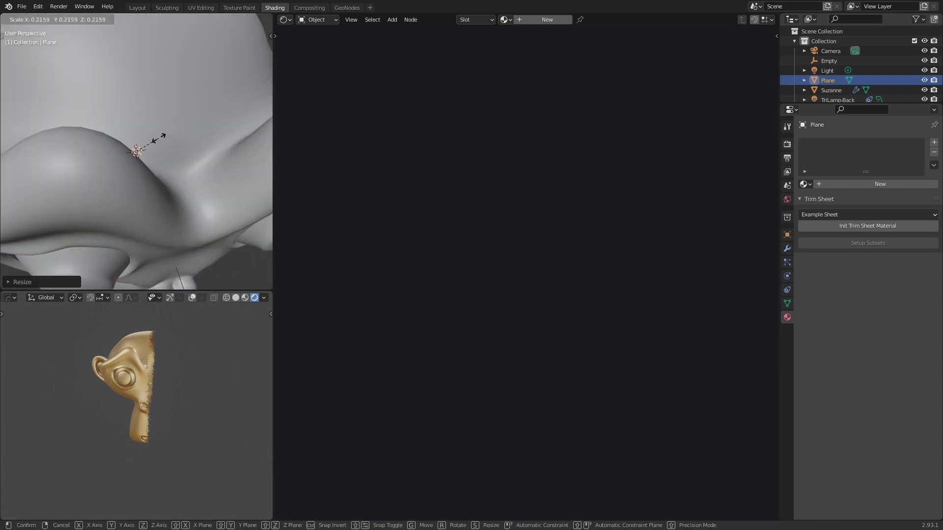
left_click(155, 141)
key("ctrl+a")
left_click(199, 158)
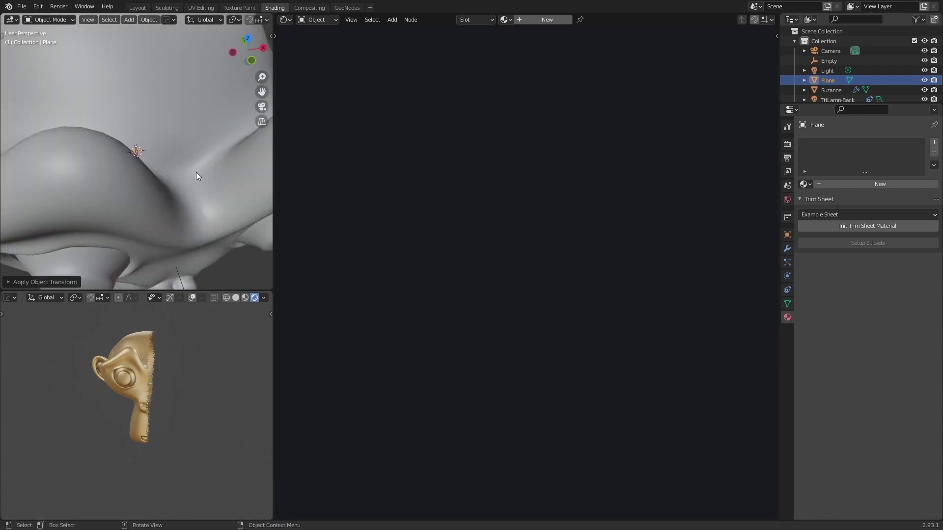
scroll(199, 167, "down", 8)
Toggle the plane's viewport and render visibility off and back on while inspecting the inside of the cut head.
left_click(924, 81)
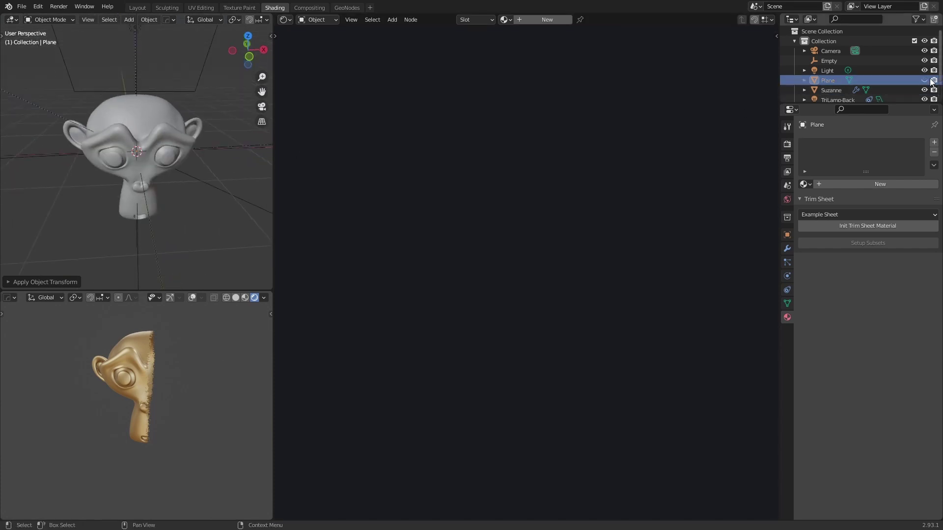
left_click(933, 81)
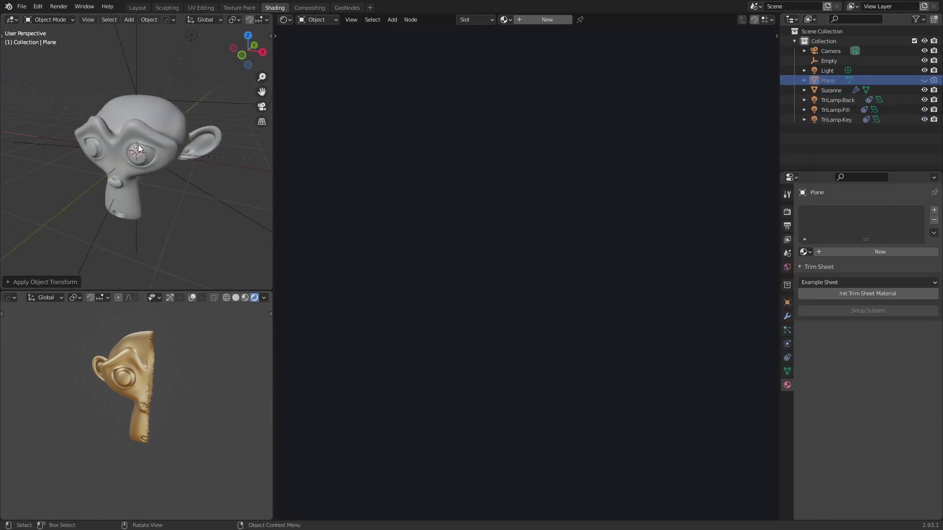
middle_click_drag(196, 429, 158, 421)
scroll(158, 421, "up", 3)
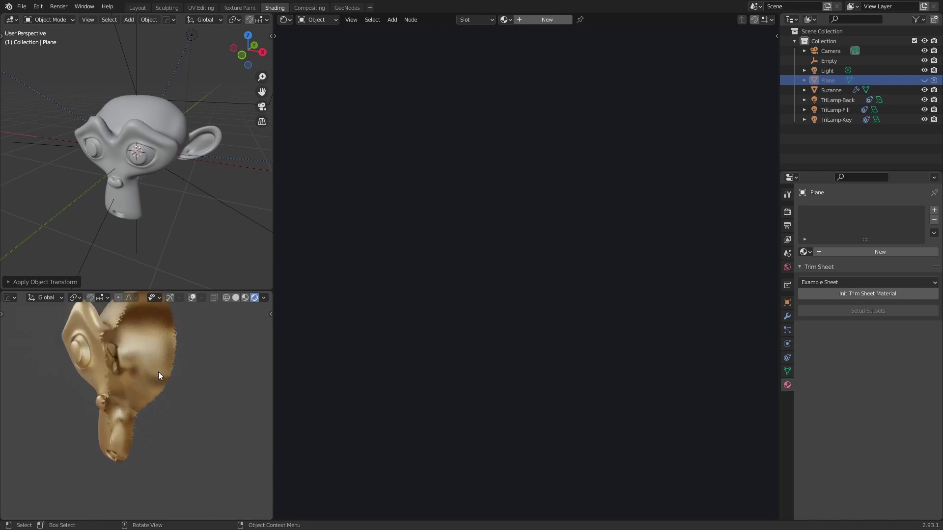
middle_click_drag(158, 373, 156, 407)
left_click(925, 81)
left_click(934, 81)
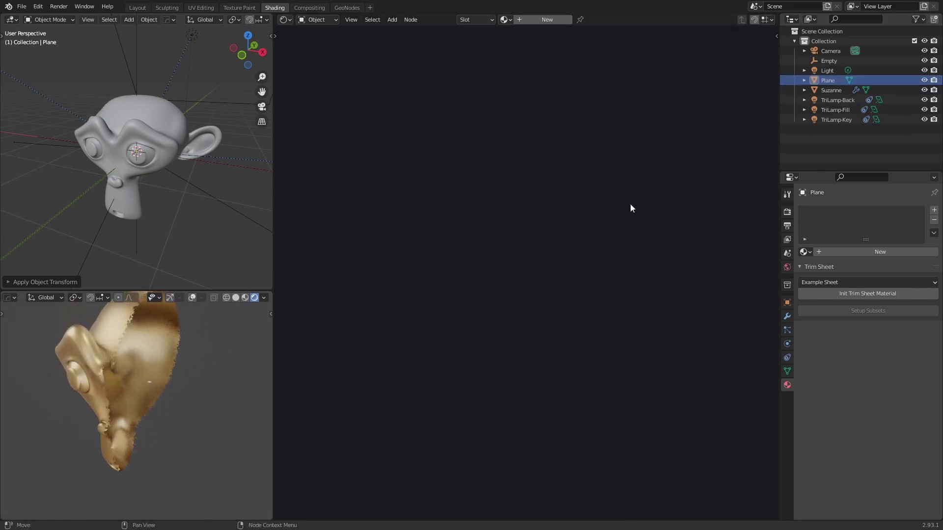
left_click(925, 80)
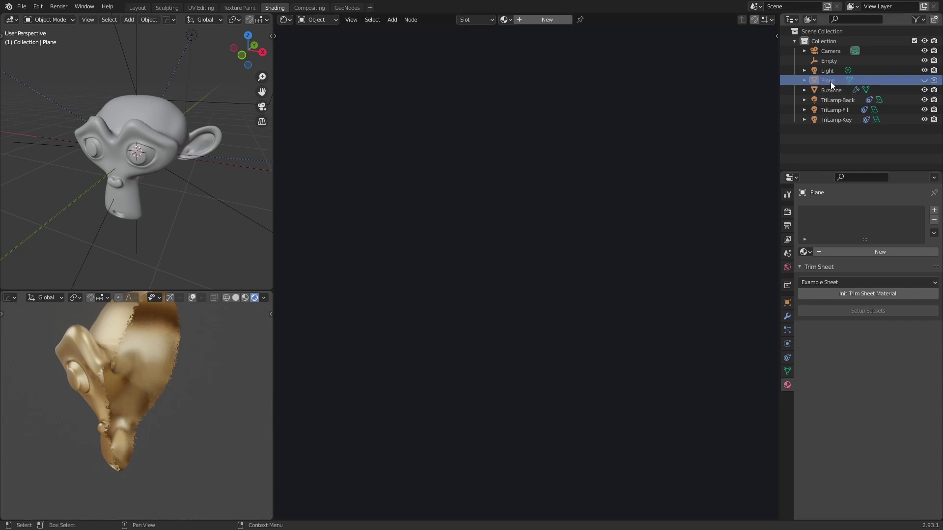
left_click(924, 80)
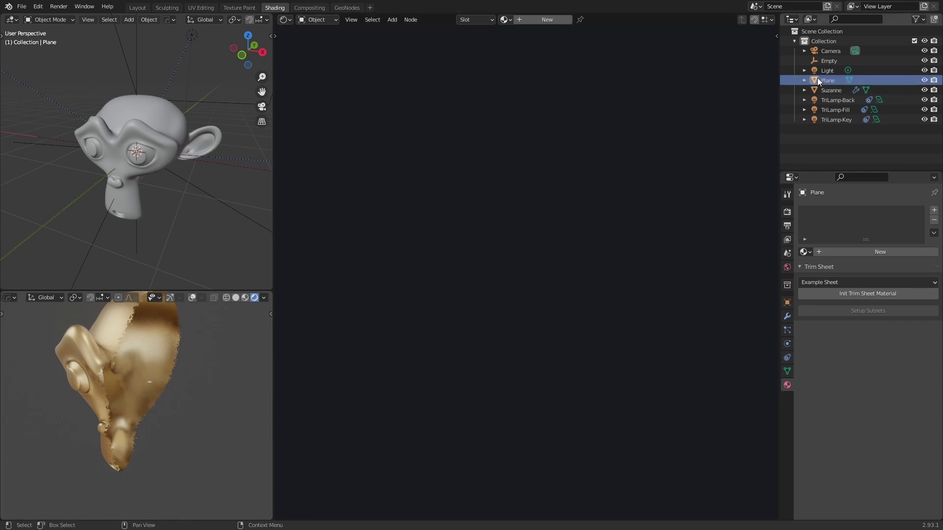
Assign the existing material named Material to the plane and inspect the cut edge.
left_click(506, 19)
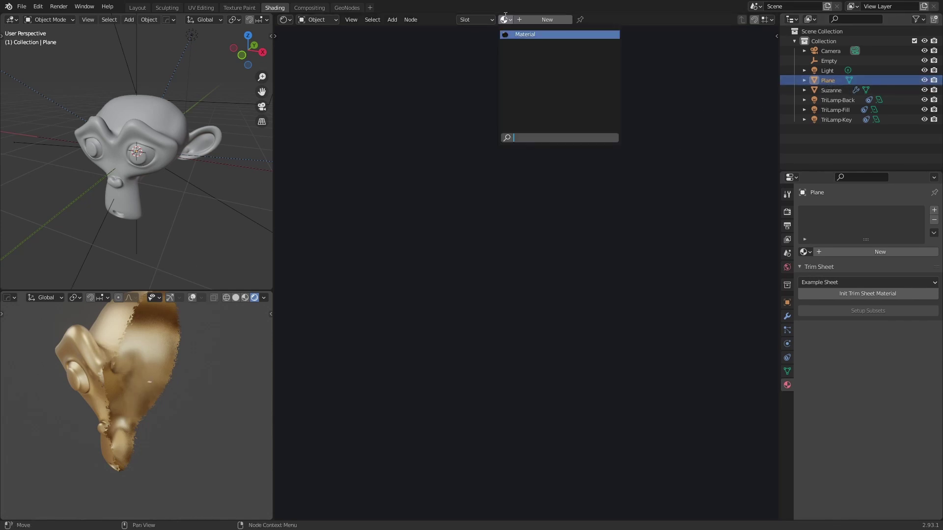
left_click(511, 34)
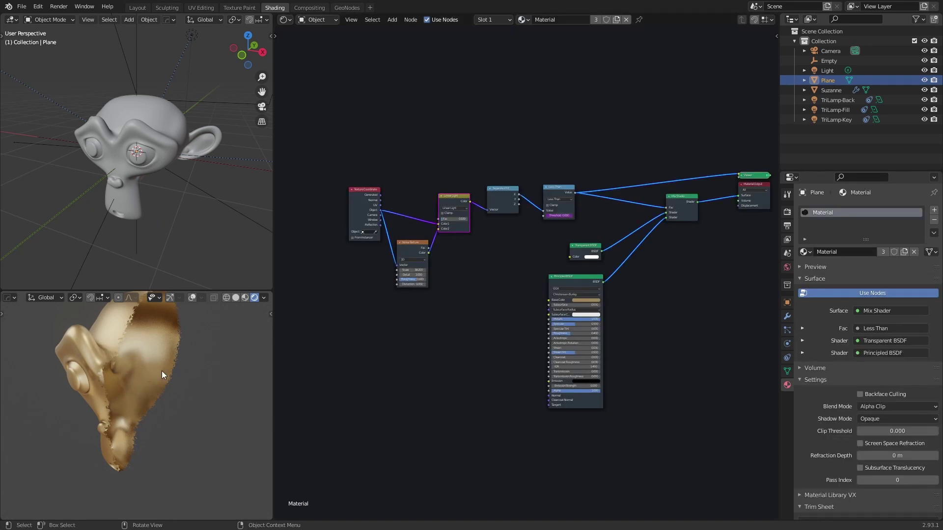
middle_click_drag(132, 345, 153, 341)
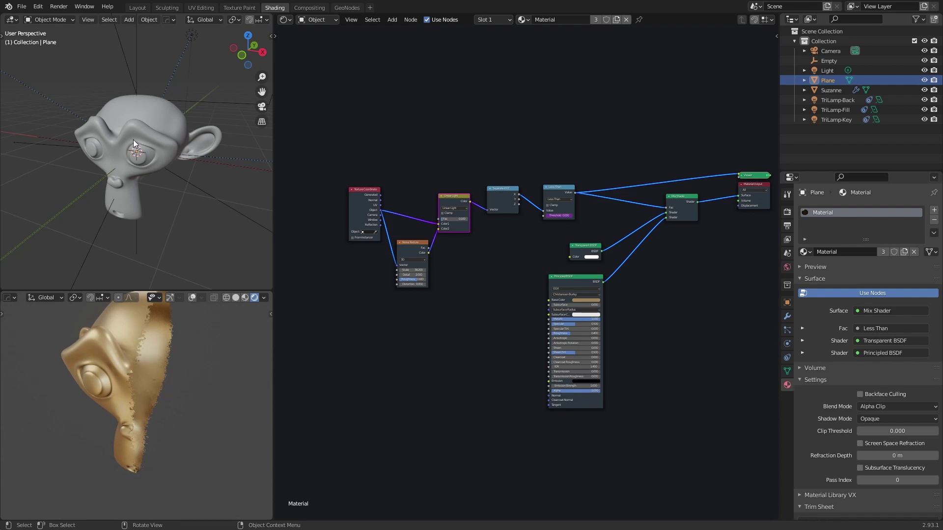
middle_click_drag(144, 124, 143, 109)
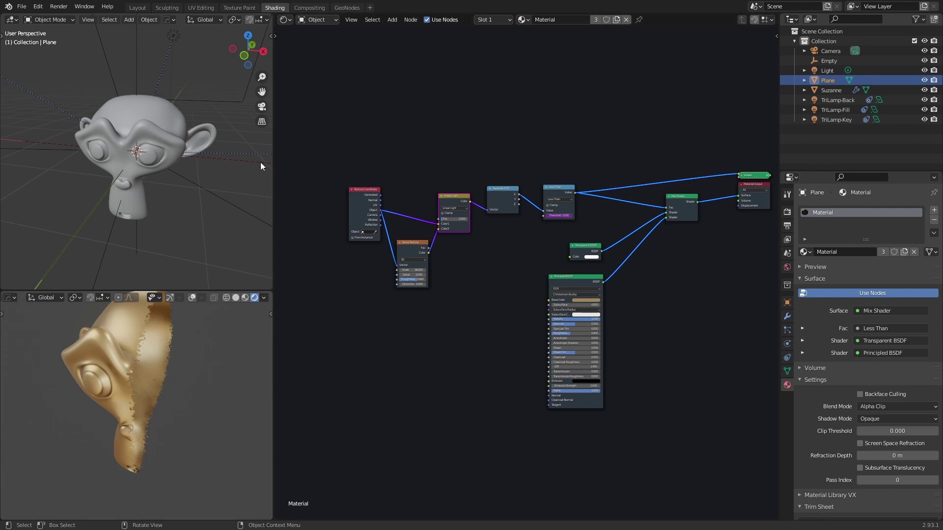
middle_click_drag(615, 153, 600, 127)
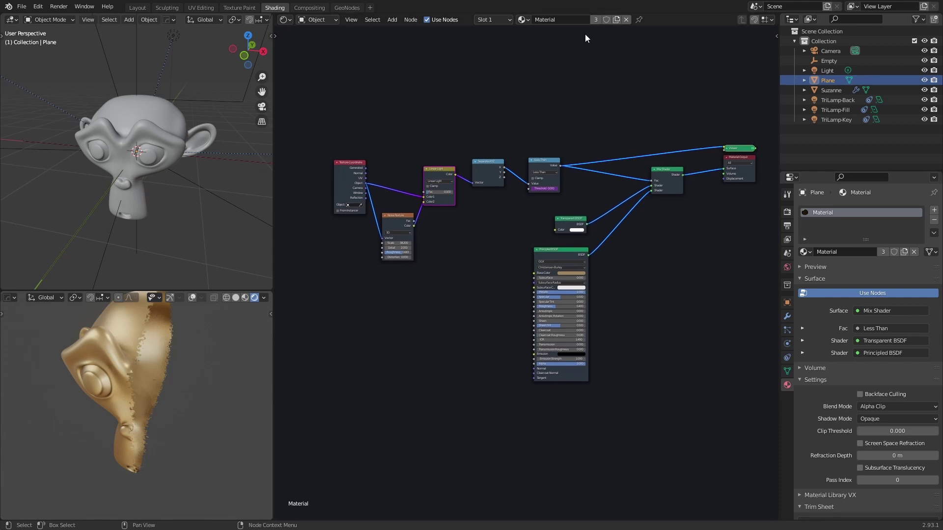
Make the plane's material a single-user copy and connect its Principled BSDF directly to the Material Output's Surface.
left_click(617, 20)
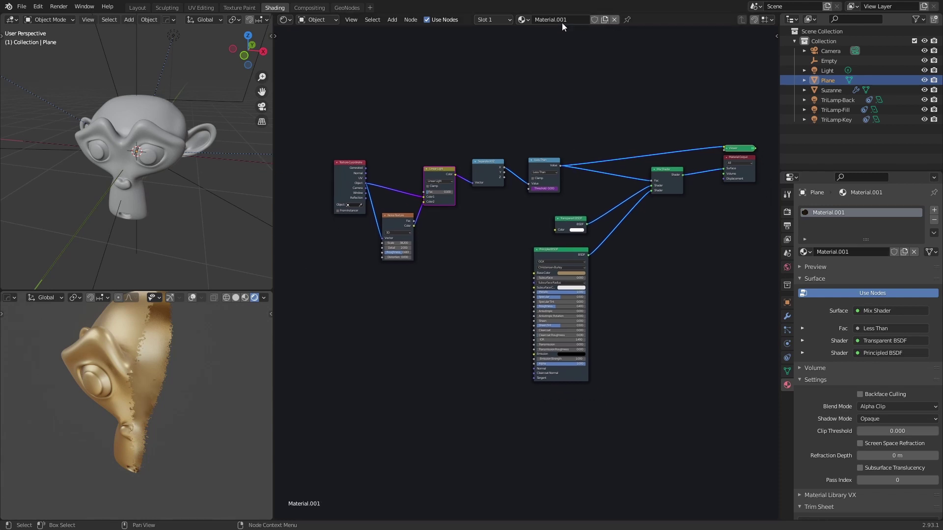
middle_click_drag(657, 166, 611, 163)
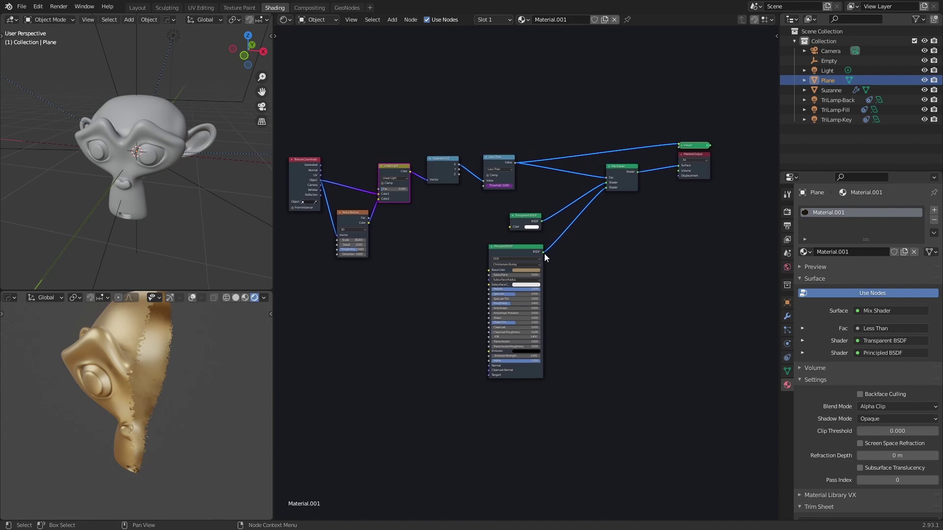
left_click_drag(543, 252, 679, 166)
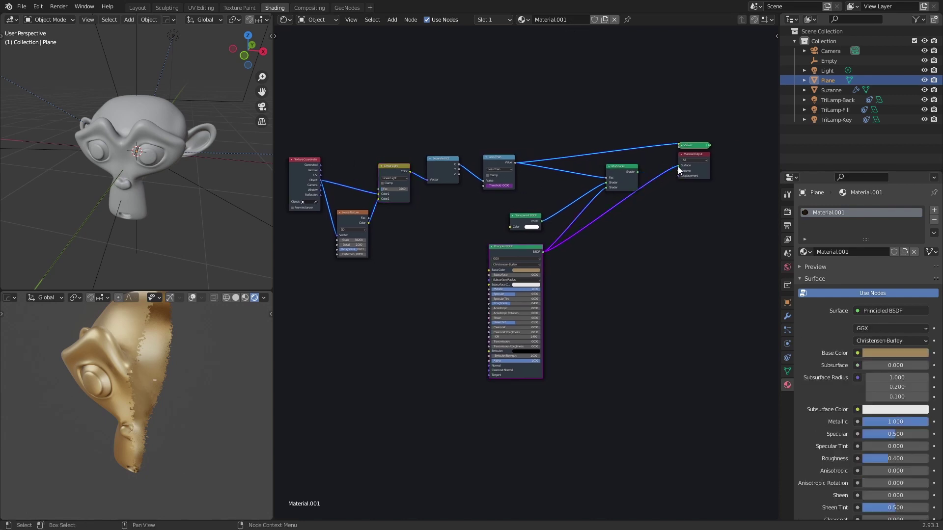
scroll(191, 391, "up", 3)
scroll(191, 366, "down", 1)
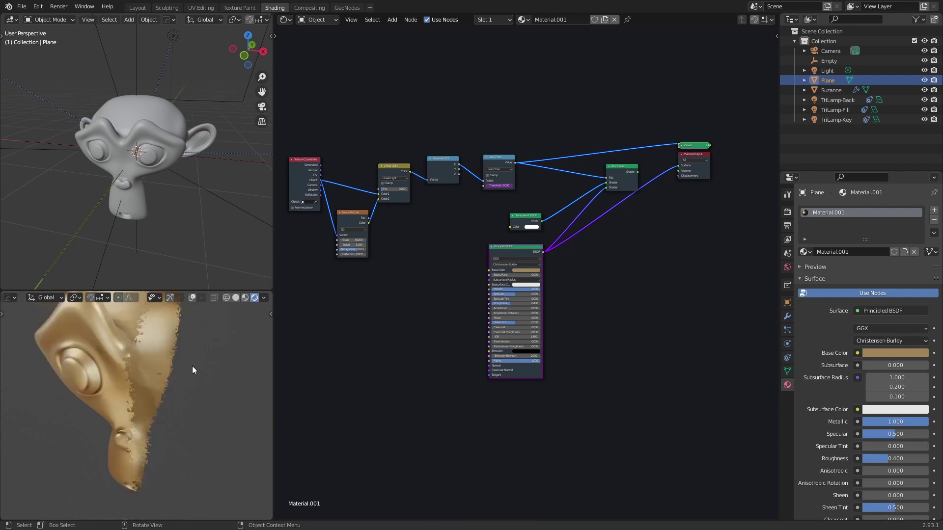
middle_click_drag(192, 366, 163, 385)
middle_click_drag(145, 349, 146, 373)
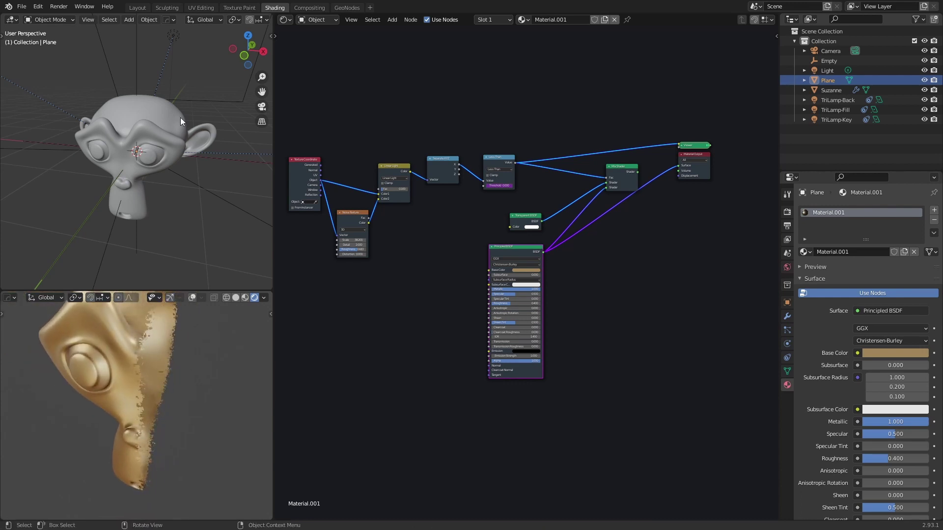
Hide the small plane in the viewport and in renders, and inspect the cut monkey head.
scroll(537, 121, "down", 3)
middle_click_drag(531, 88, 590, 93)
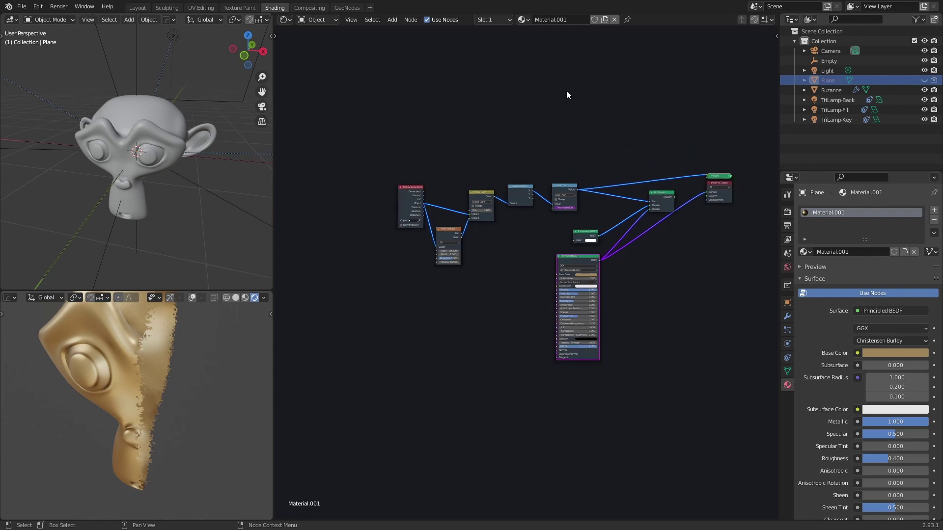
scroll(161, 350, "down", 5)
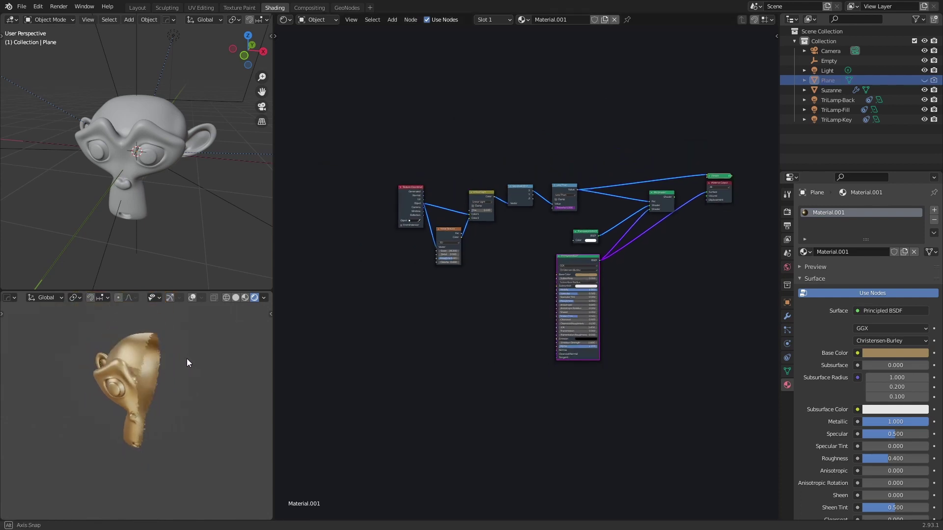
scroll(179, 357, "up", 2)
middle_click_drag(180, 370, 173, 374)
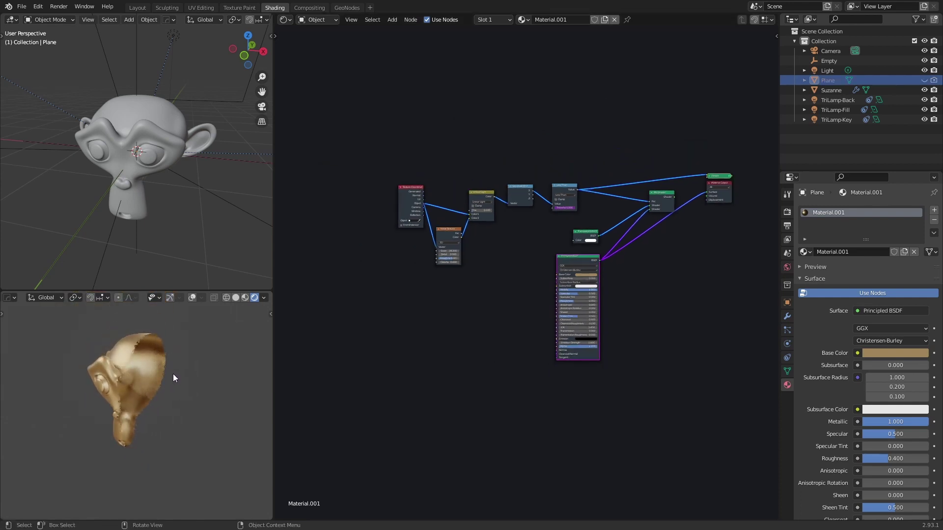
middle_click_drag(158, 417, 143, 393)
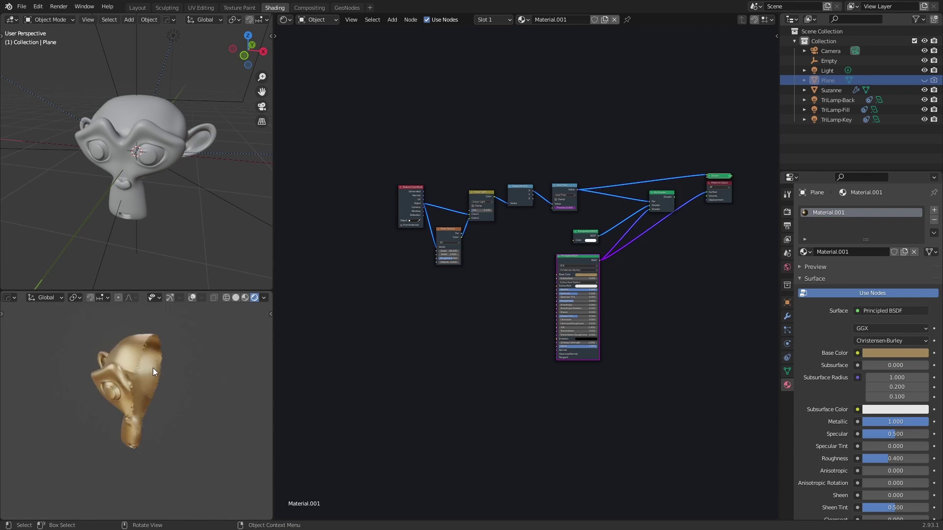
Add a second mesh plane and rotate it 90 degrees around the Y axis to align it with the cut.
key("shift+a")
mouse_move(163, 330)
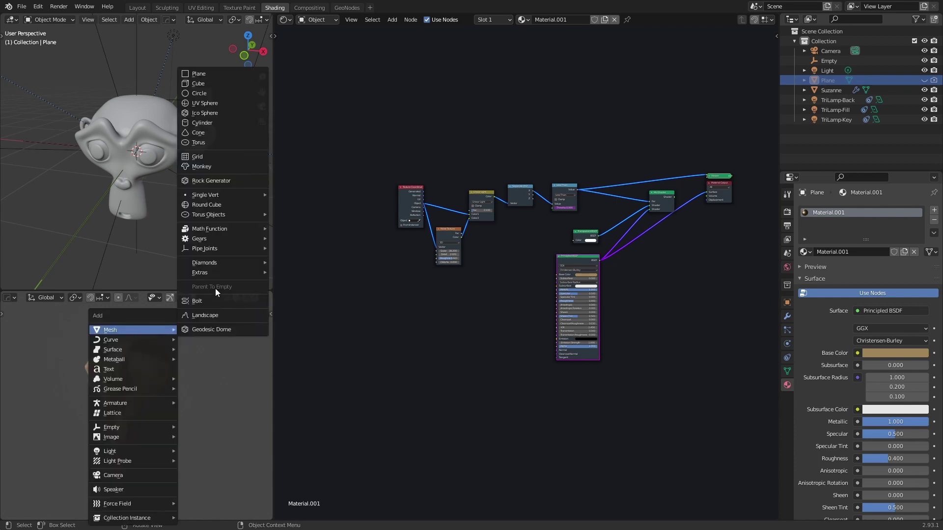
left_click(221, 71)
middle_click_drag(194, 373, 222, 379)
type("ry")
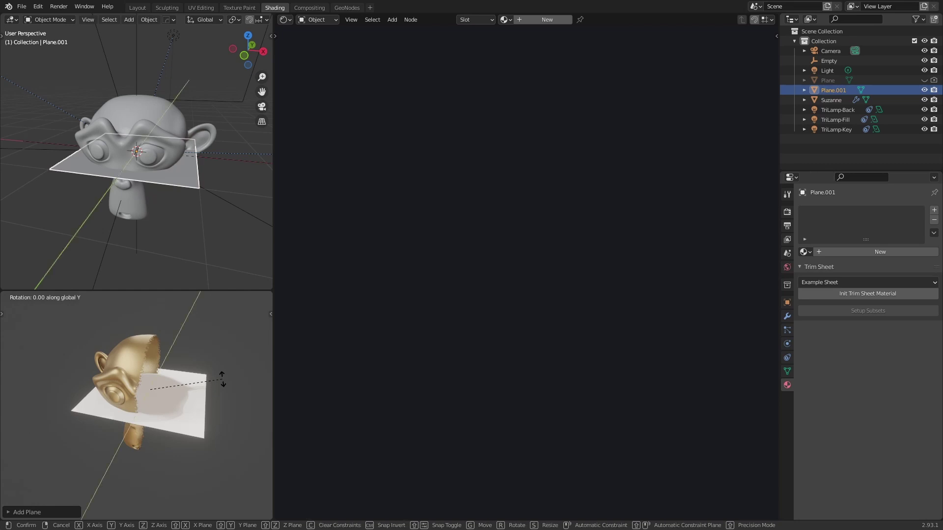
type("90")
left_click(223, 379)
left_click(223, 379)
Turn on the face orientation overlay and check which way both sides of the upright plane face.
middle_click_drag(186, 211, 169, 215)
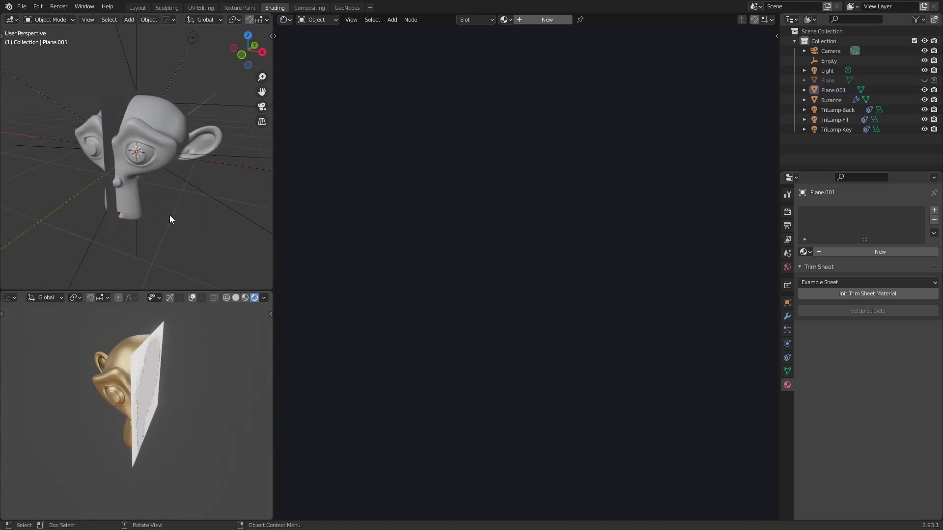
middle_click_drag(121, 149, 212, 168)
key("shift+alt+f")
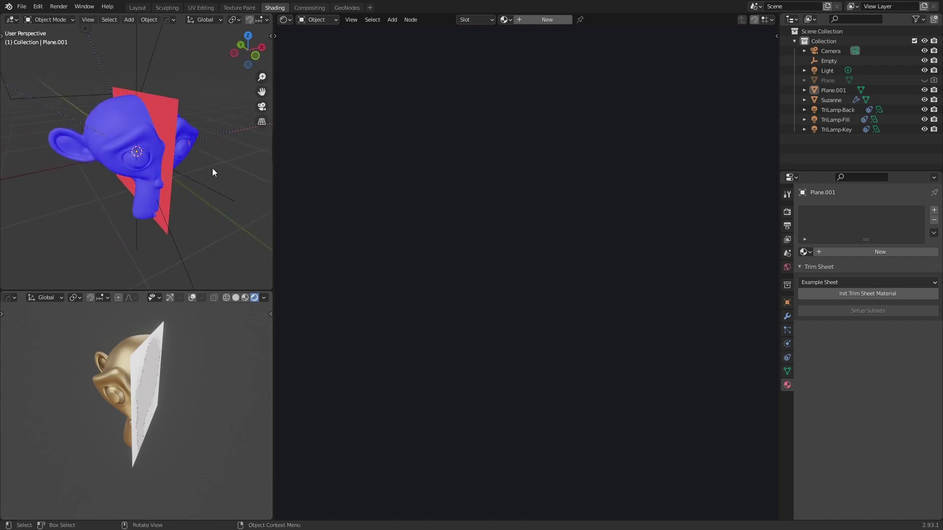
middle_click_drag(175, 123, 203, 214)
key("shift+alt+f")
key("shift+alt+f")
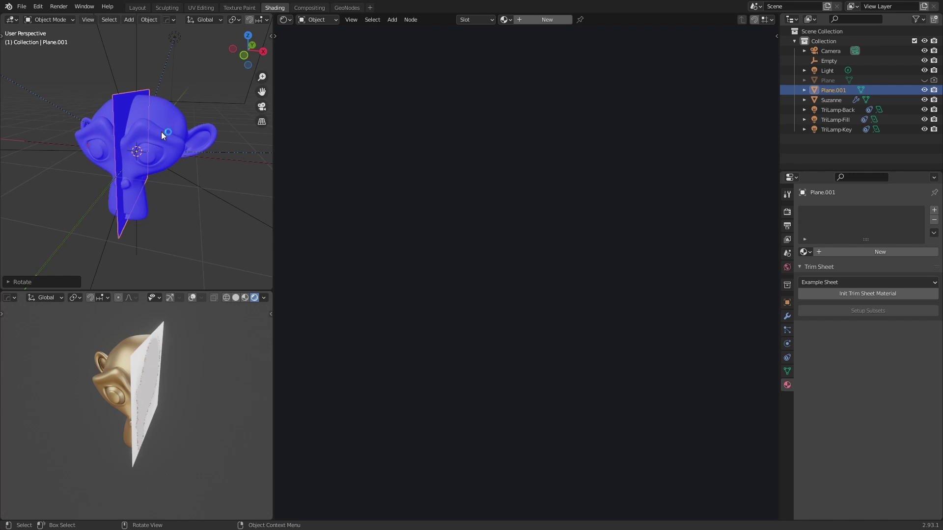
middle_click_drag(126, 129, 125, 126)
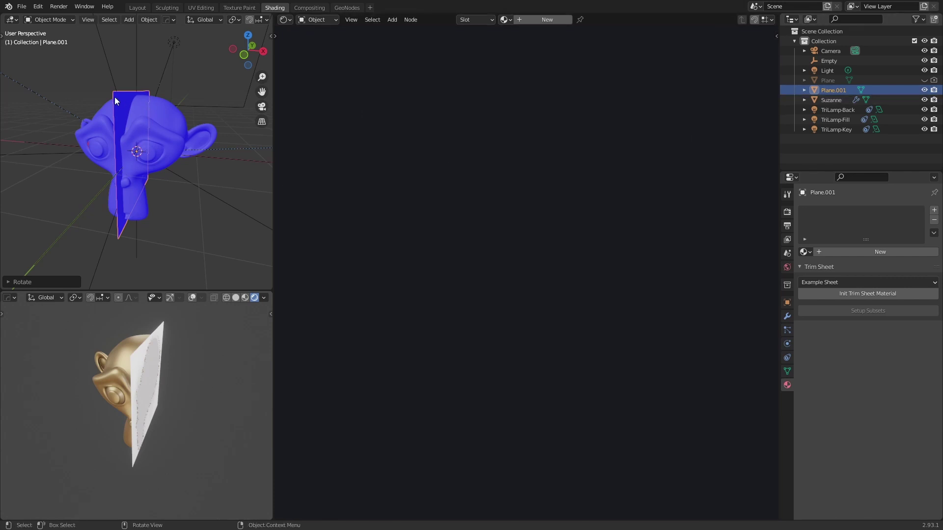
Parent the upright plane to the empty using the Object option.
middle_click_drag(115, 100, 132, 70)
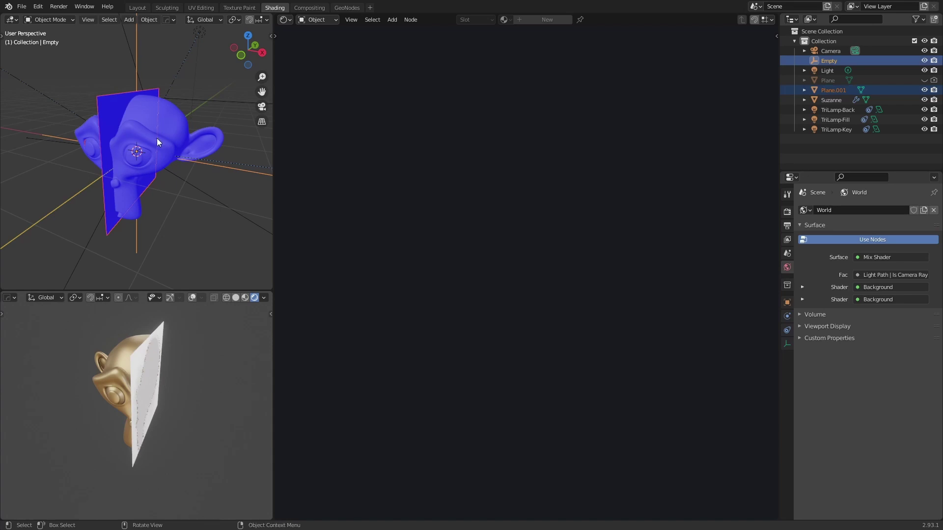
key("ctrl+p")
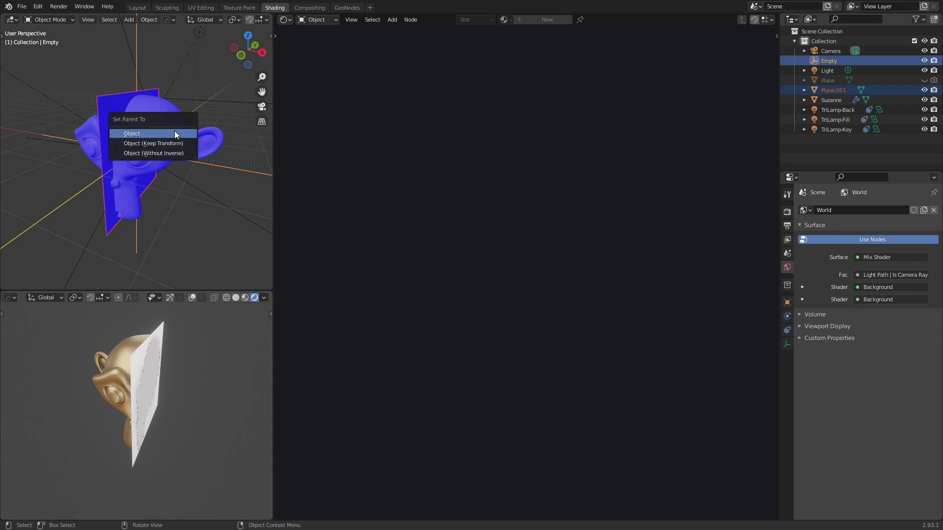
left_click(174, 131)
left_click(181, 225)
middle_click_drag(181, 225, 176, 172)
Add an emitter particle system to the upright plane and set its particle number to 50000.
left_click(124, 104)
left_click(787, 330)
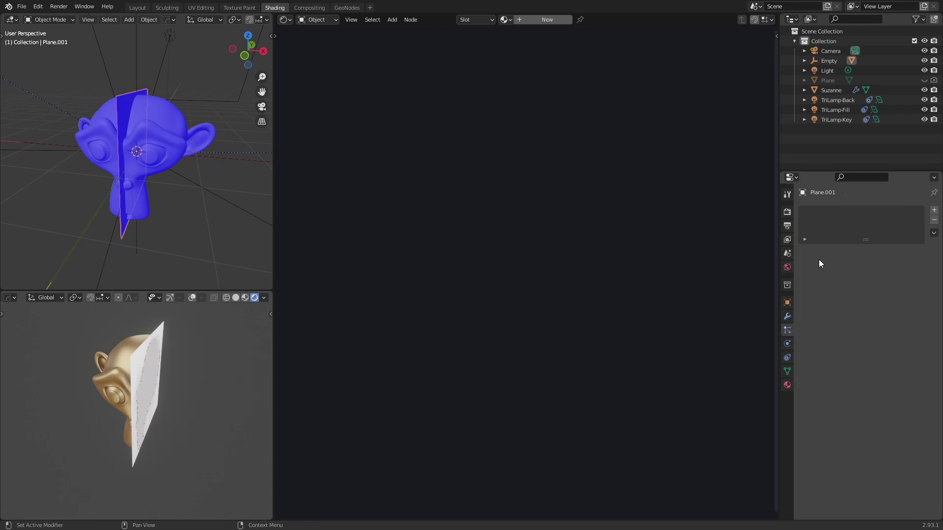
left_click(935, 211)
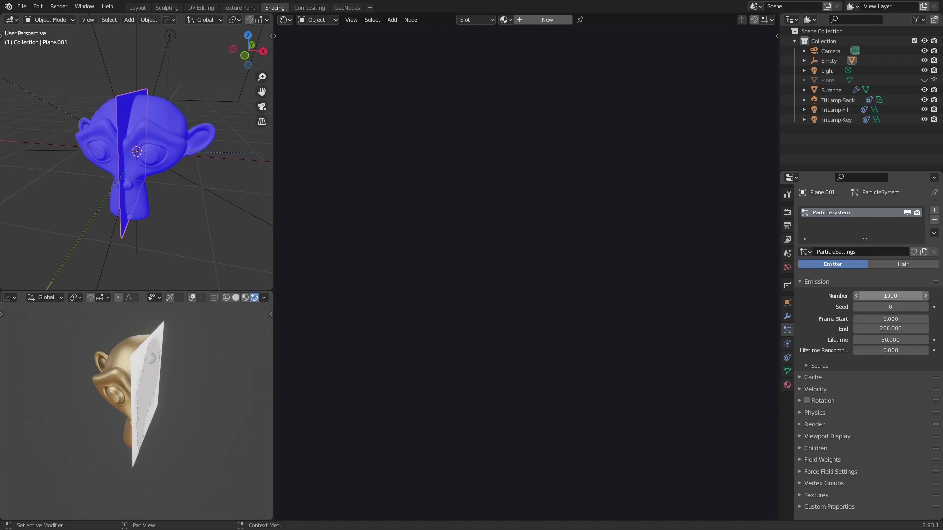
left_click(894, 296)
type("50")
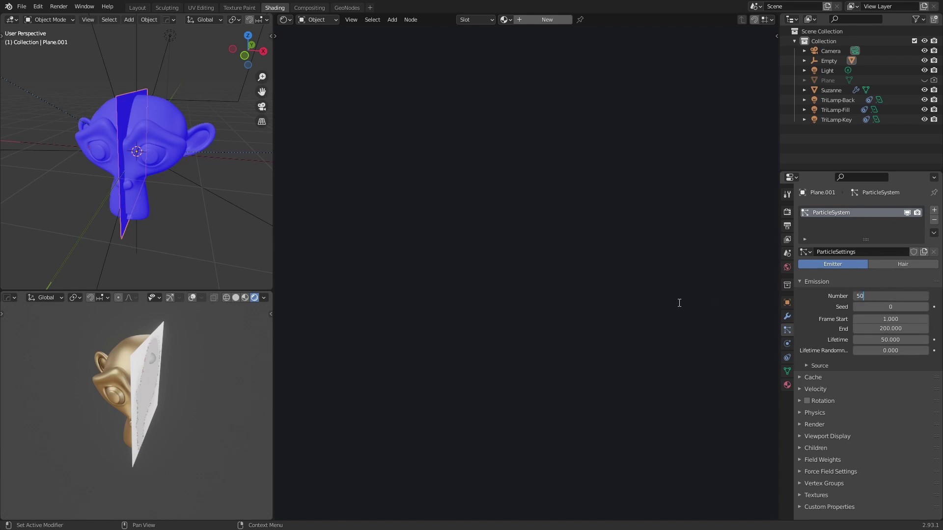
type("000")
key("Return")
Set the particle emission to end at frame 96 and the particle lifetime to 200.
left_click(887, 329)
type("96")
key("Return")
left_click(877, 340)
type("200")
key("Return")
Enable particle rotation and set its Randomize value to 1.
left_click(806, 401)
left_click(801, 401)
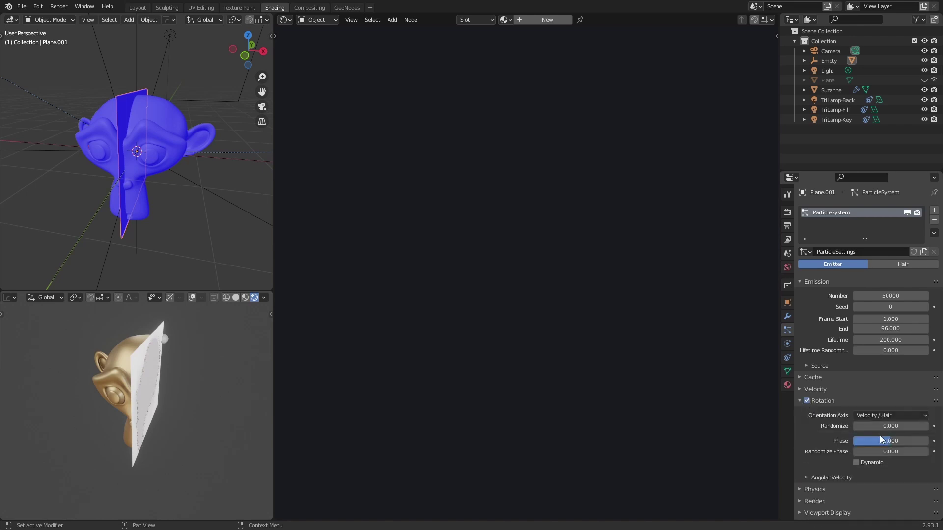
left_click_drag(873, 426, 931, 427)
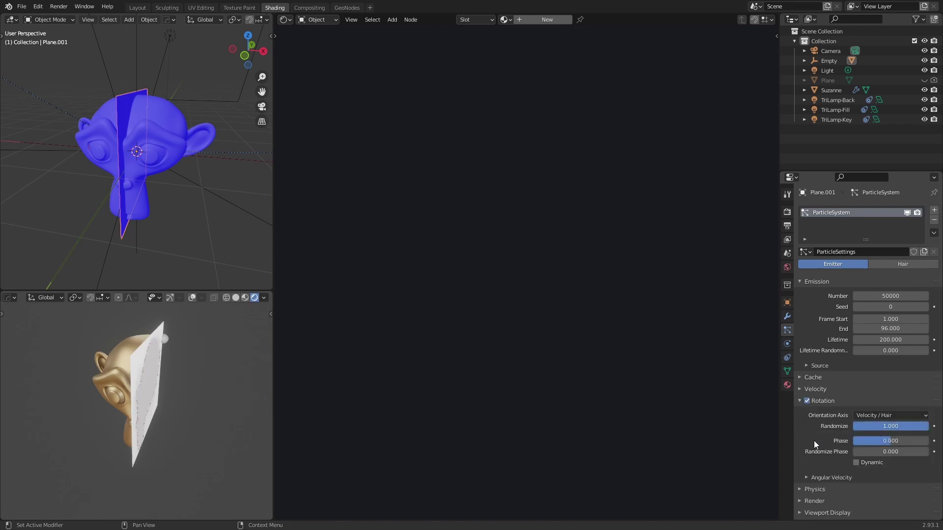
left_click(800, 401)
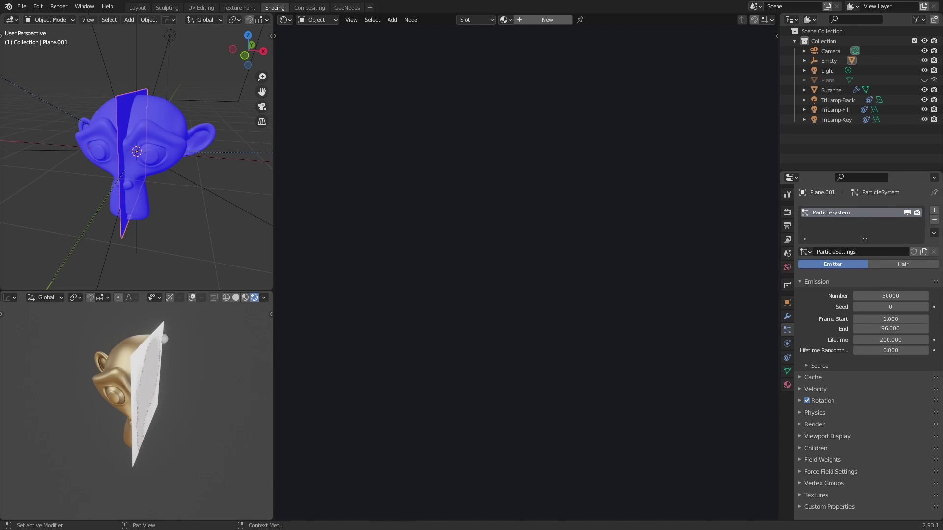
Set the particle mass to 0.5 kg and the Brownian force to 0.4 in the particle physics.
left_click(798, 415)
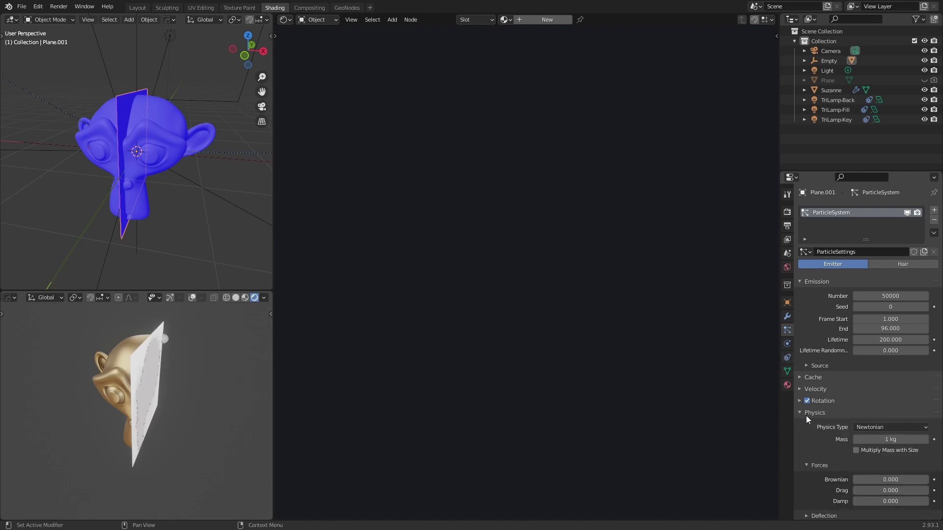
scroll(806, 418, "down", 4)
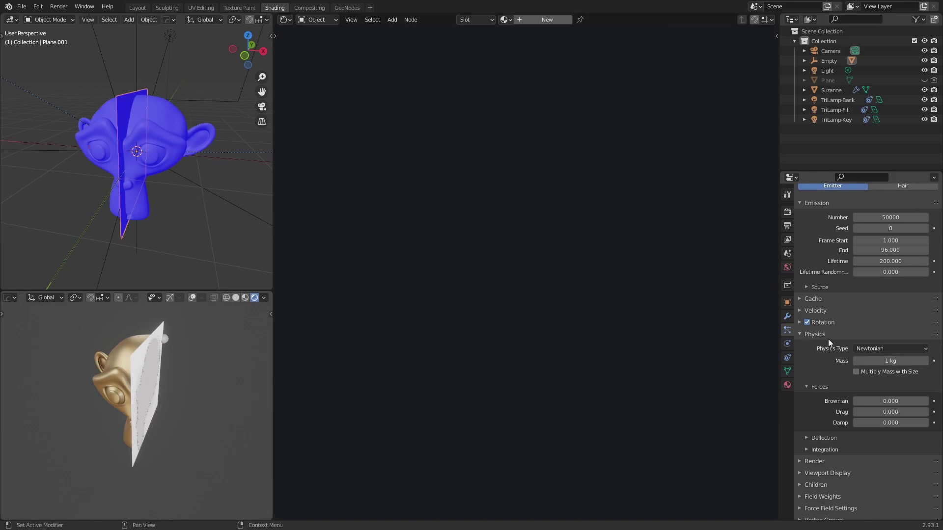
left_click(890, 361)
type("0.5")
key("Return")
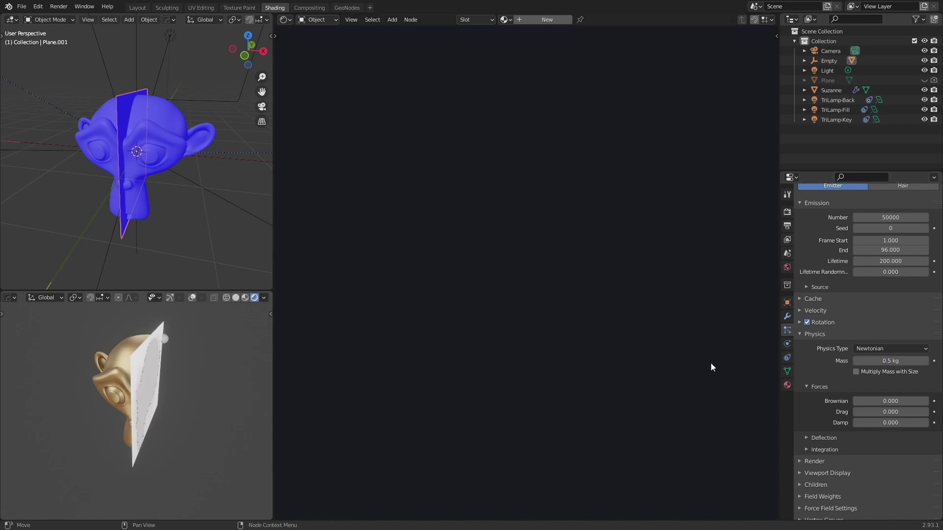
left_click(893, 402)
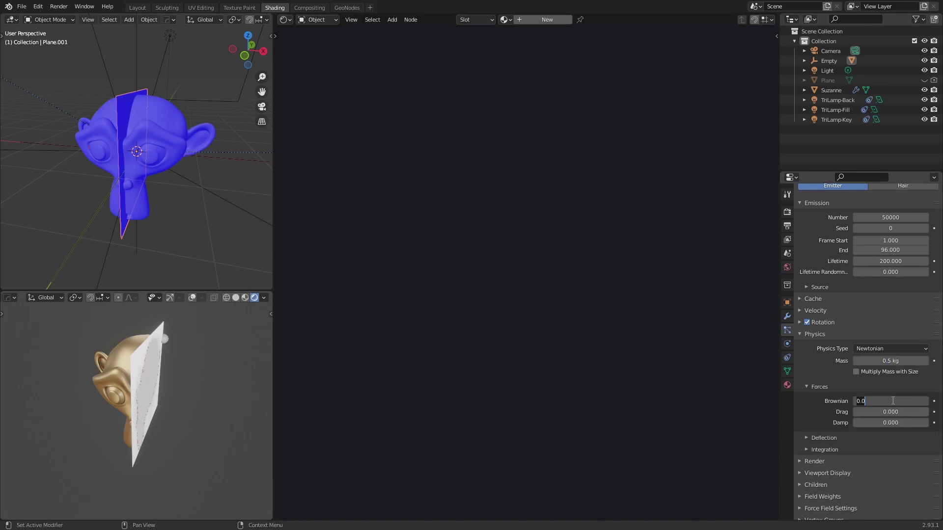
type("0.")
key("Return")
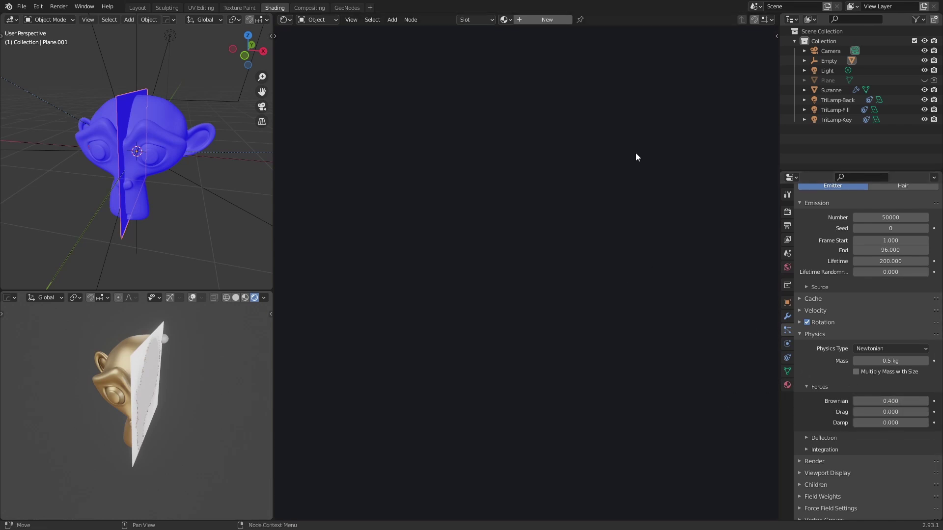
Render the particles as an object at scale 1, using the small hidden Plane as the instance object.
left_click(811, 462)
scroll(809, 412, "down", 4)
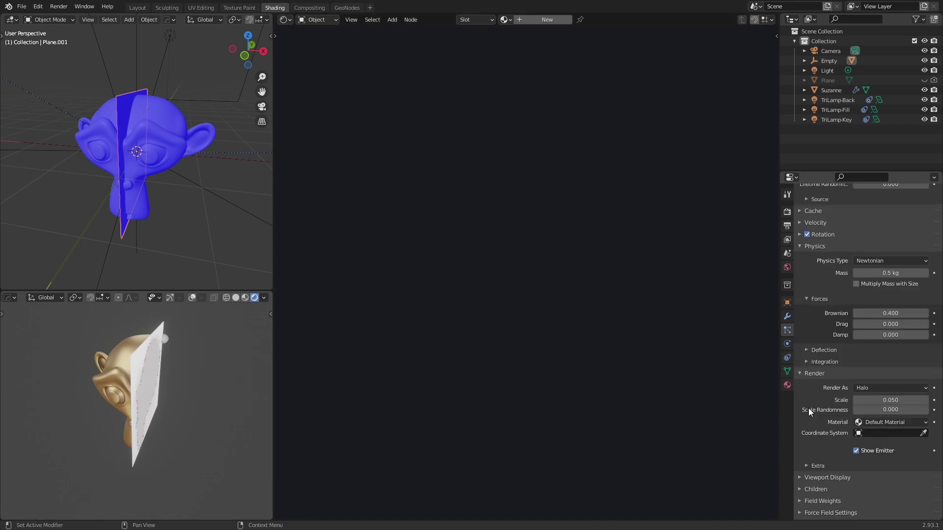
left_click(865, 387)
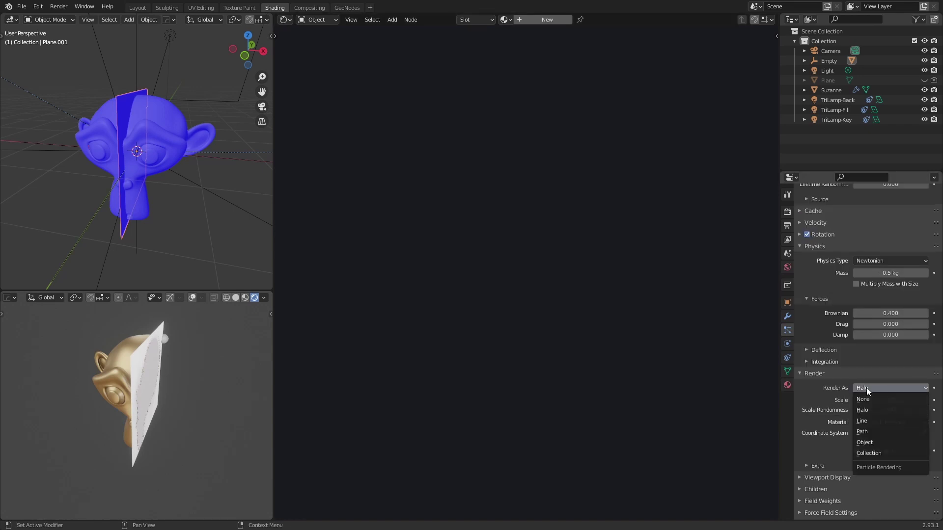
left_click(874, 444)
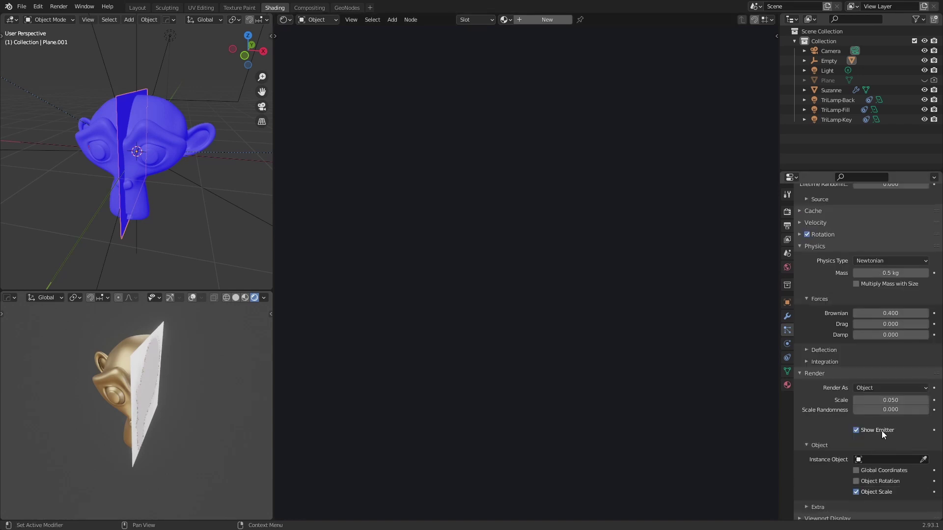
scroll(835, 430, "down", 2)
left_click(893, 361)
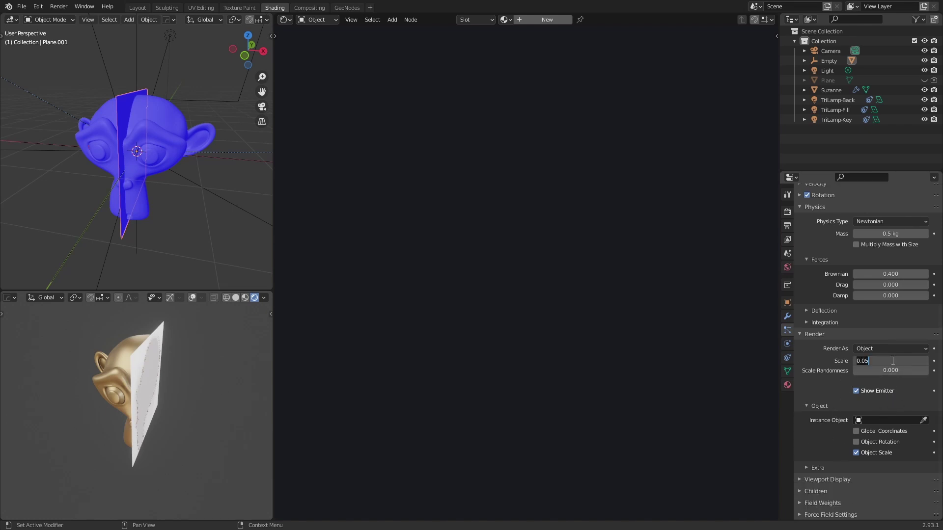
type("1")
key("Return")
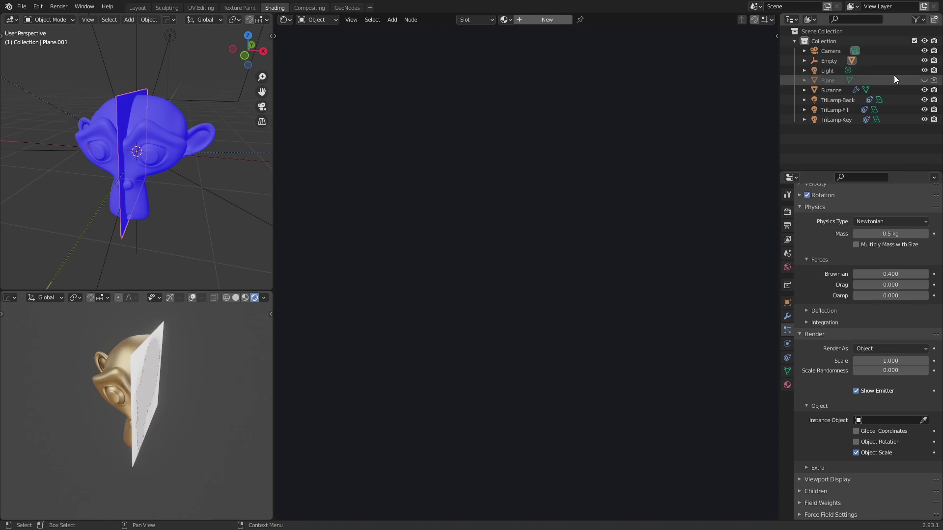
left_click(890, 419)
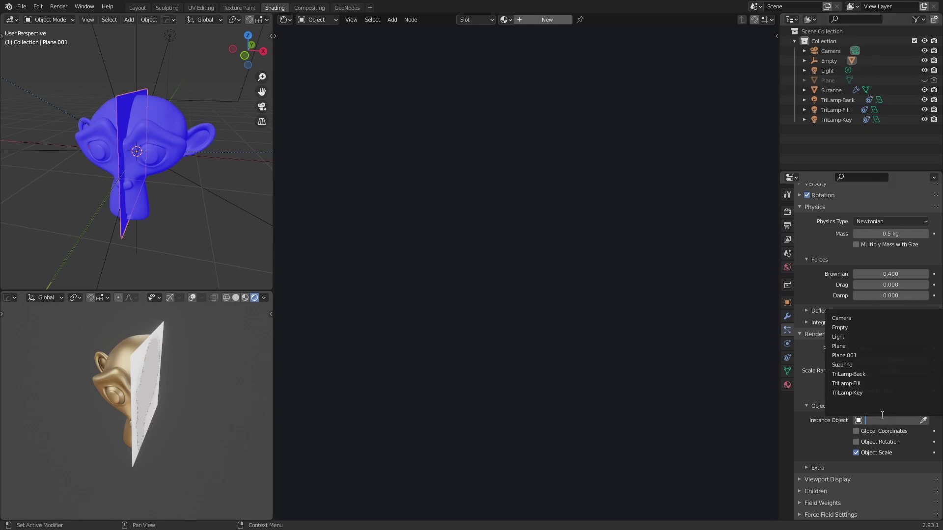
left_click(868, 346)
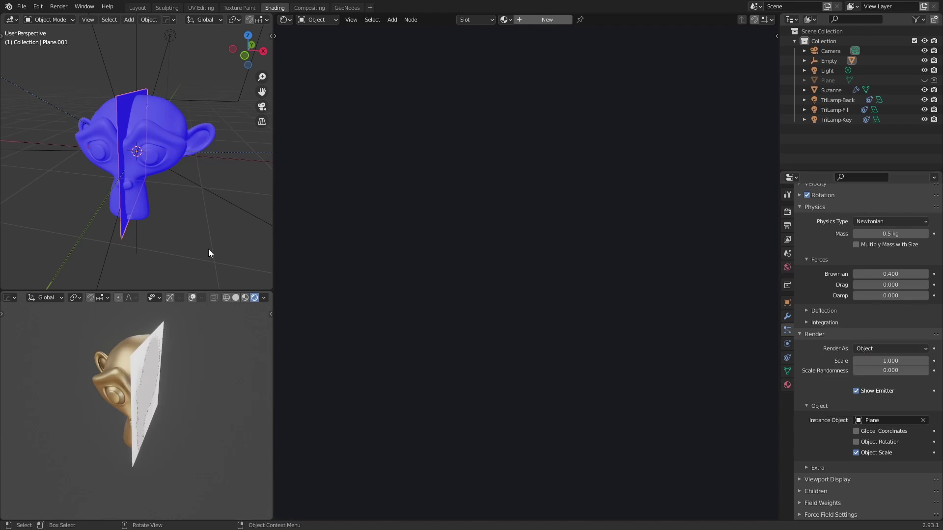
Run the particle simulation, then set the particle render scale to 0.39 and scale randomness to 0.109.
key("space")
middle_click_drag(178, 235, 148, 199)
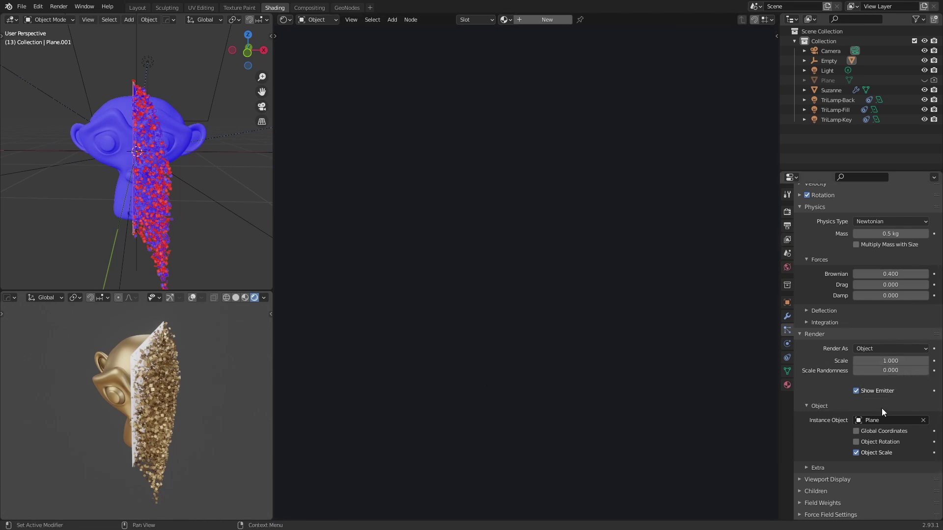
left_click_drag(890, 361, 852, 362)
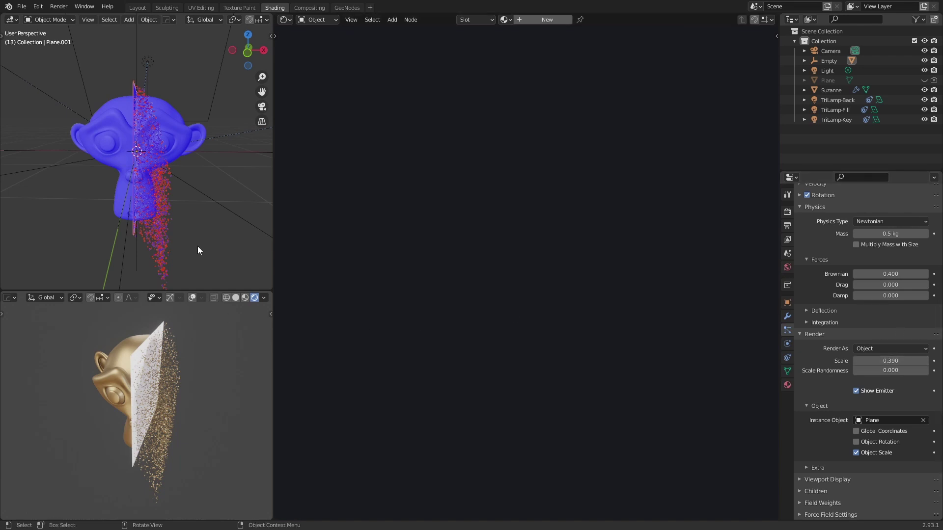
mouse_move(198, 246)
middle_mouse_down()
mouse_move(169, 244)
mouse_move(182, 243)
middle_mouse_up()
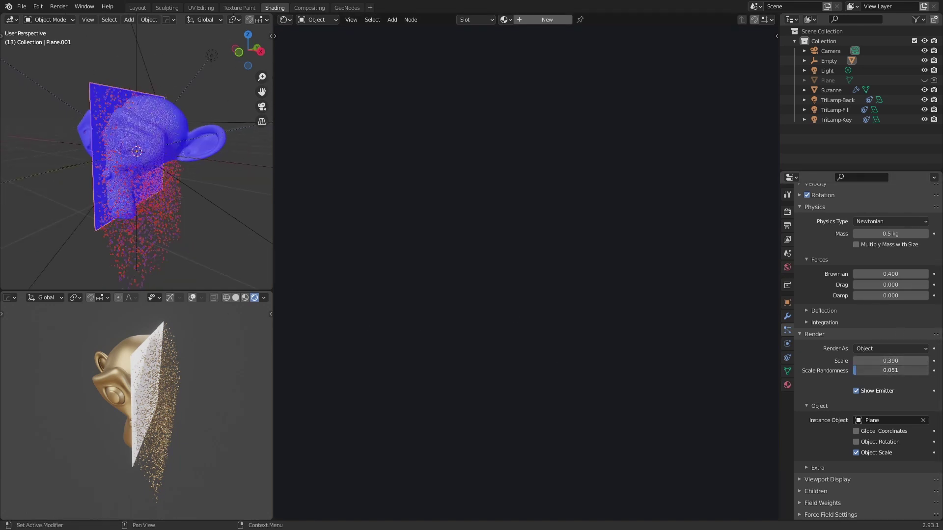
left_click_drag(879, 370, 884, 370)
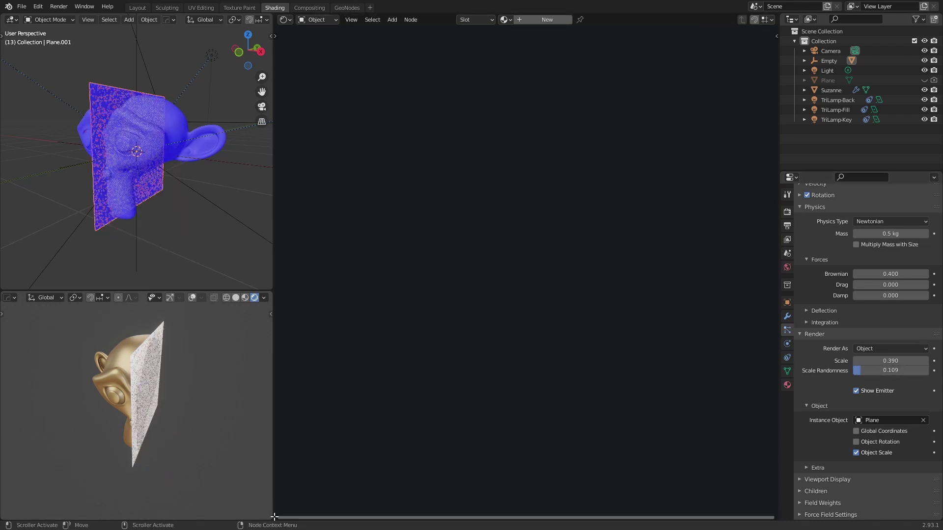
Add a full-width timeline area beneath the two viewports and the node editor, and enlarge it.
left_click_drag(271, 519, 273, 510)
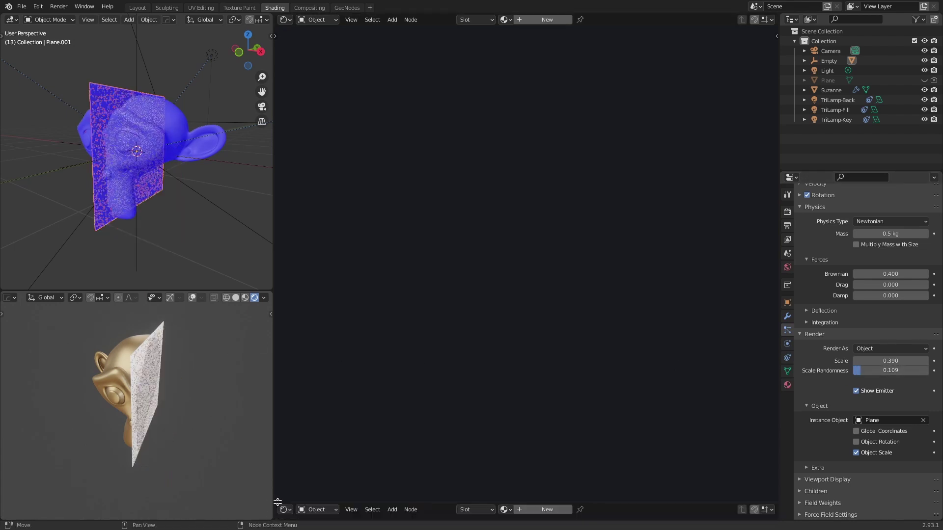
left_click_drag(4, 520, 5, 506)
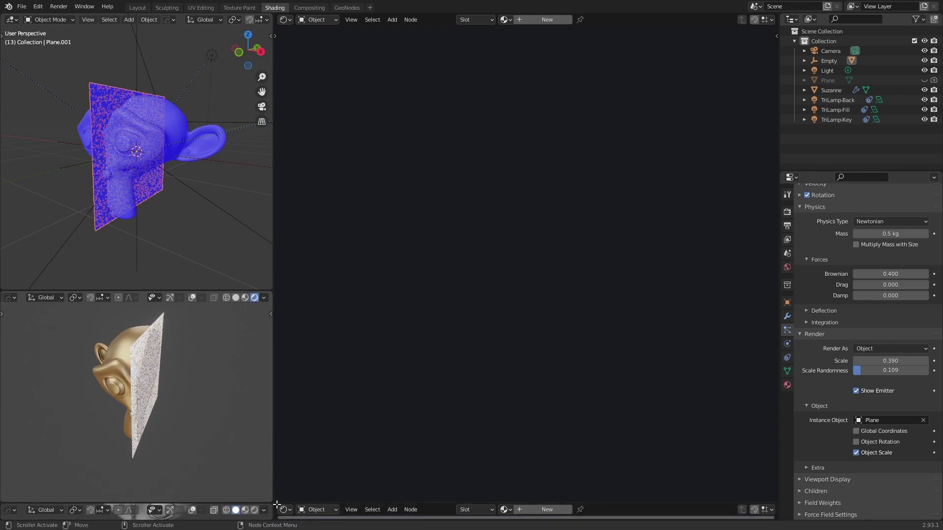
left_click_drag(277, 505, 262, 504)
left_click_drag(18, 502, 19, 488)
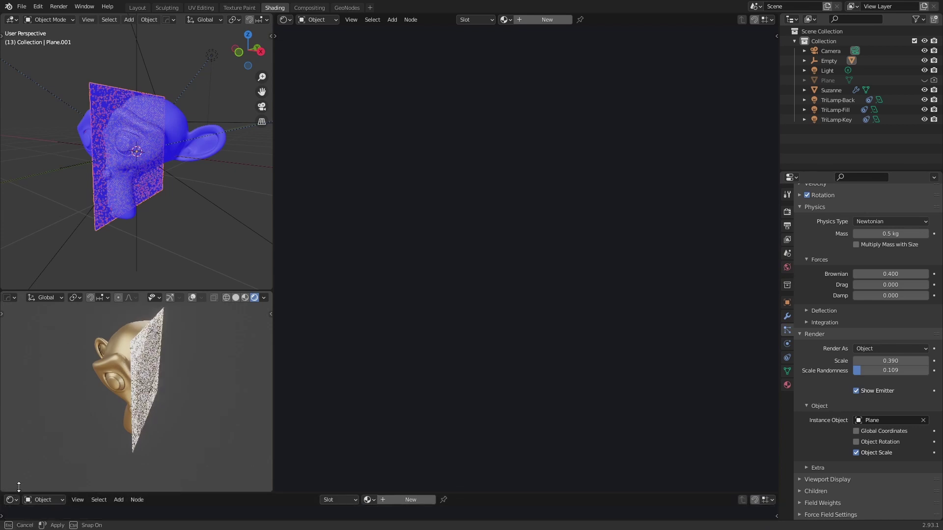
left_click(11, 499)
left_click(129, 411)
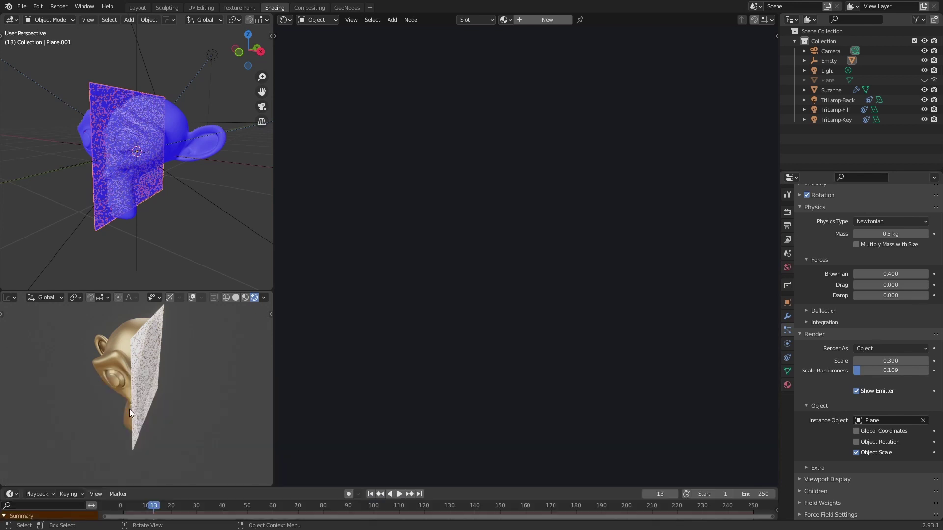
left_click_drag(147, 488, 150, 468)
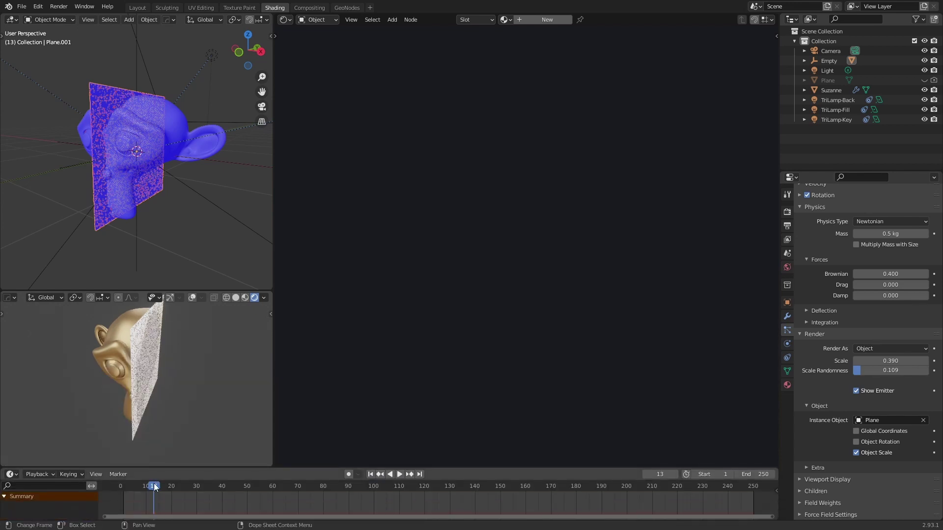
Return to frame 0 and play the animation to review the falling particles.
key("shift+Left")
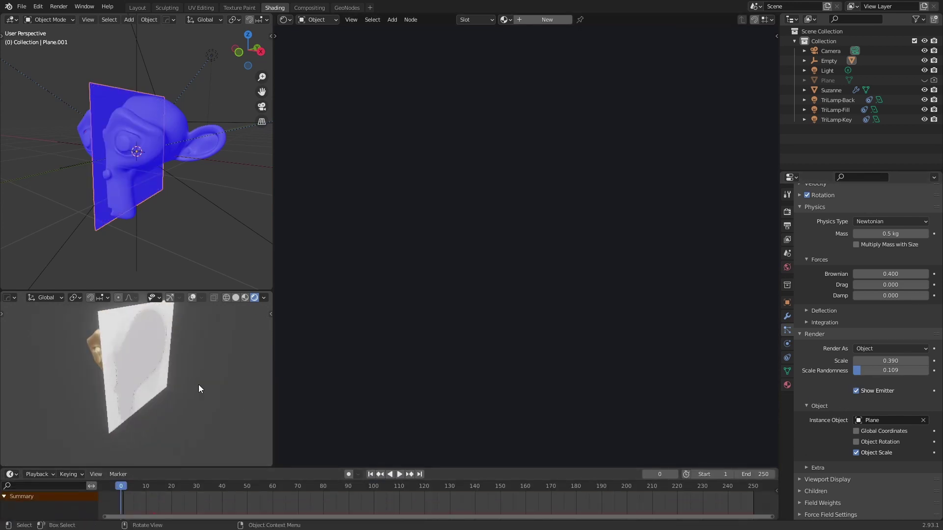
key("space")
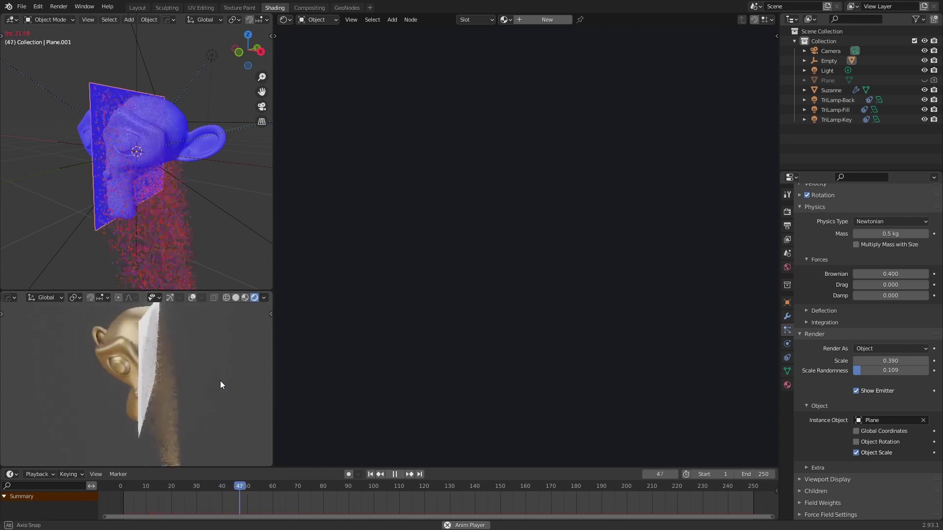
key("space")
Turn off Show Emitter for the particle plane in both the render and viewport display settings.
scroll(854, 355, "down", 2)
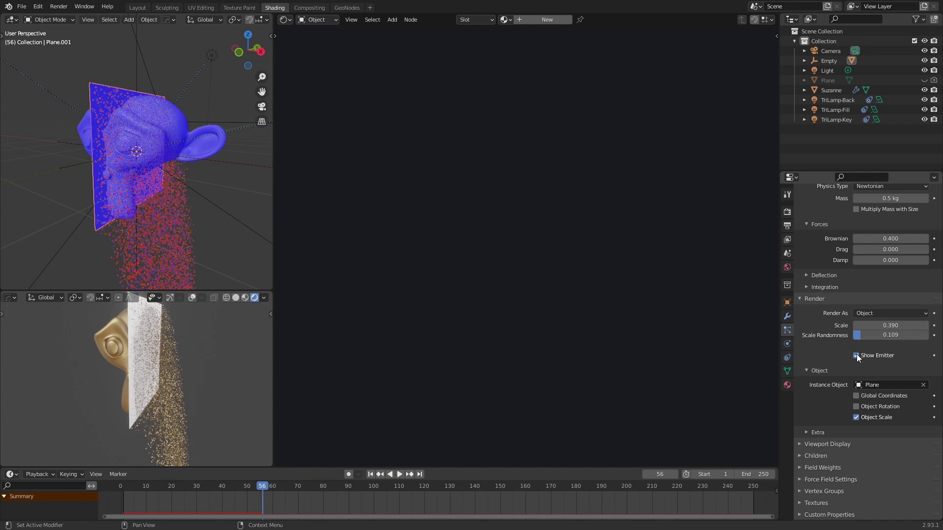
left_click(856, 355)
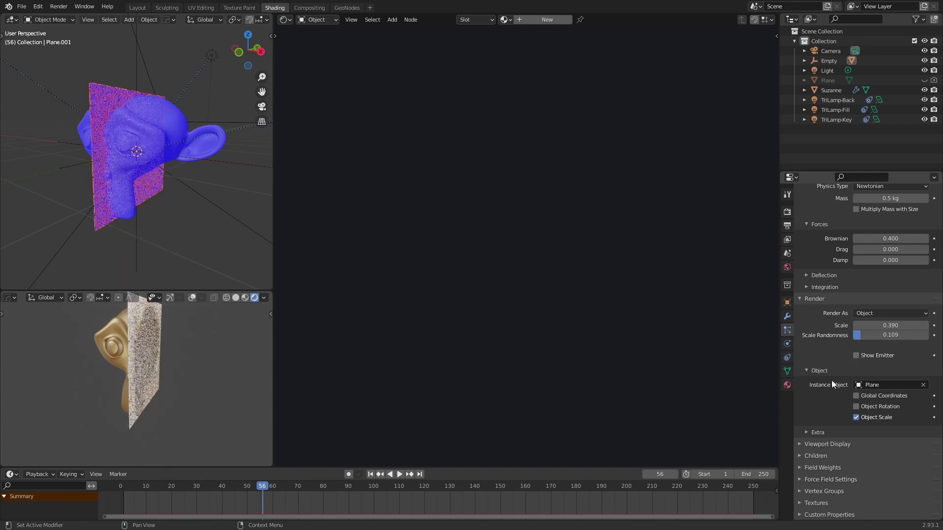
left_click(800, 444)
scroll(801, 432, "down", 2)
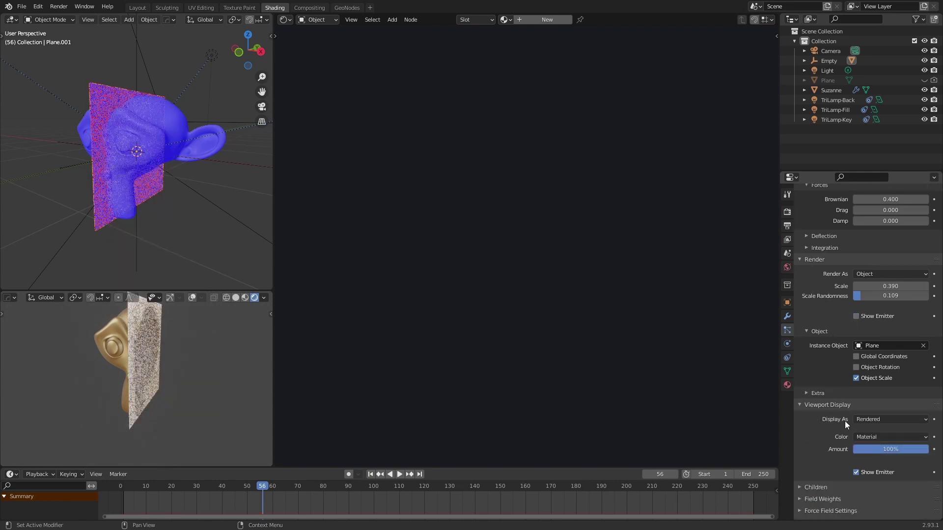
left_click(859, 472)
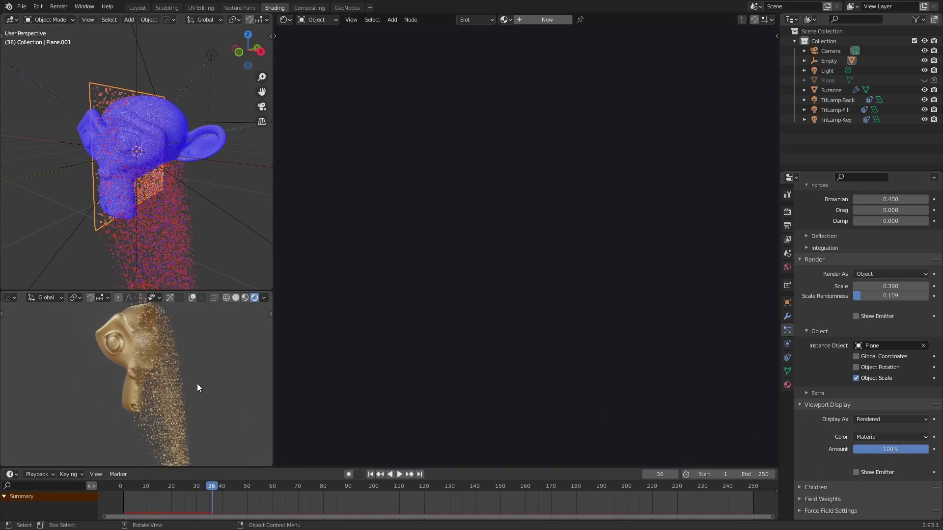
Add a Wind force field at the center of the monkey head.
middle_click_drag(197, 388, 185, 406)
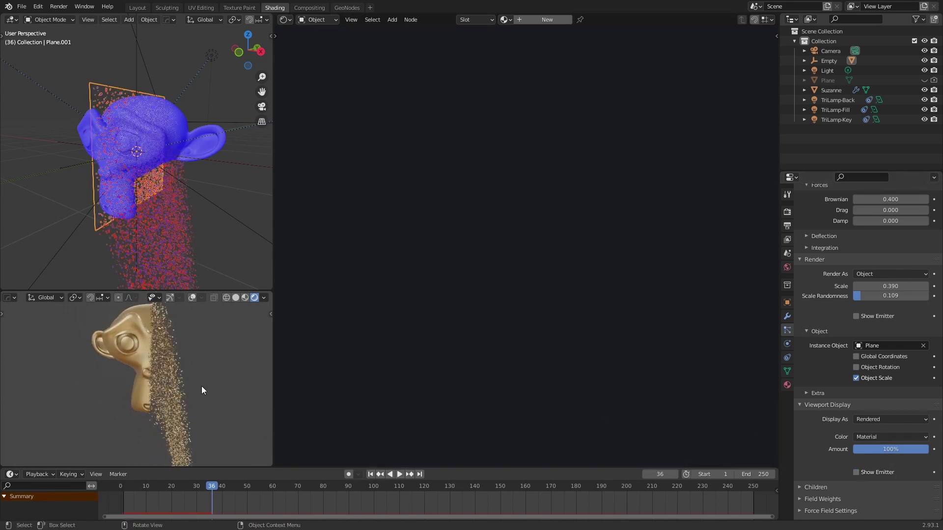
middle_click_drag(201, 387, 195, 372)
key("shift+a")
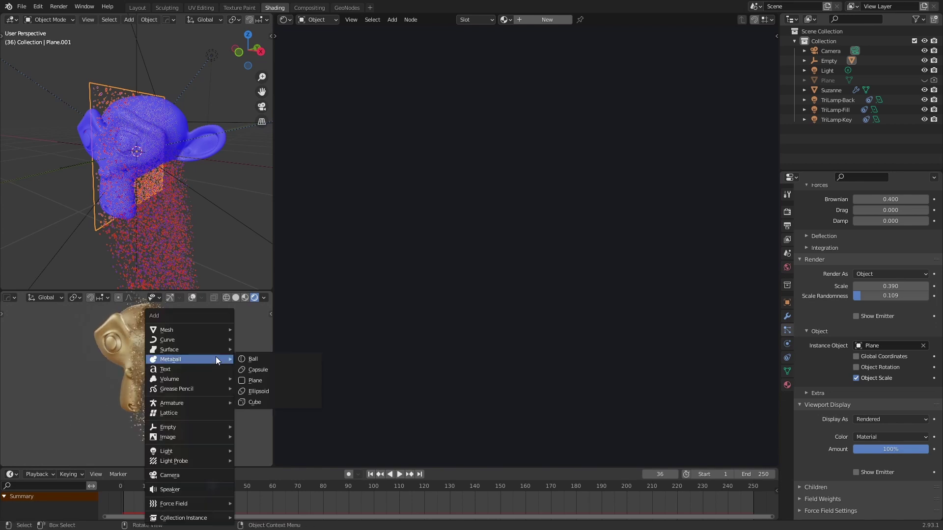
mouse_move(231, 361)
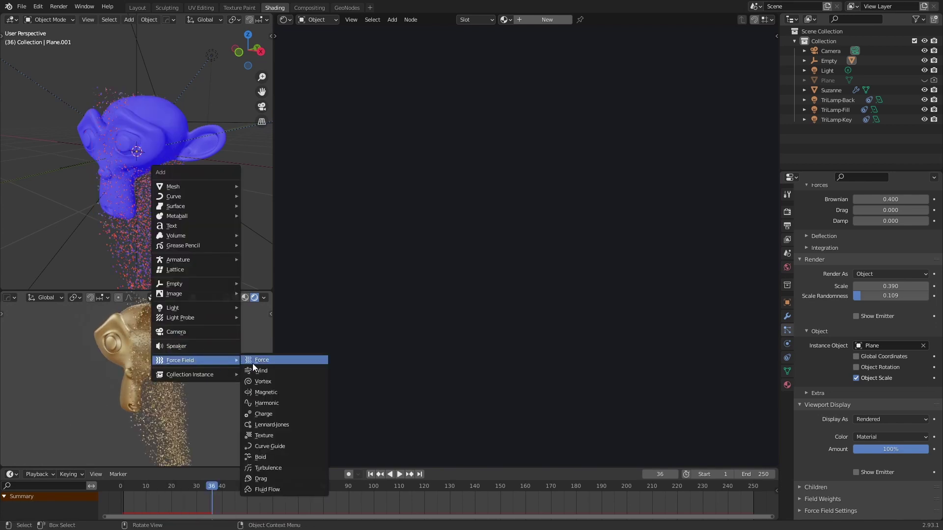
left_click(277, 372)
Set the wind's strength to 5 and its noise amount to 10, and preview the effect along the timeline.
left_click(786, 317)
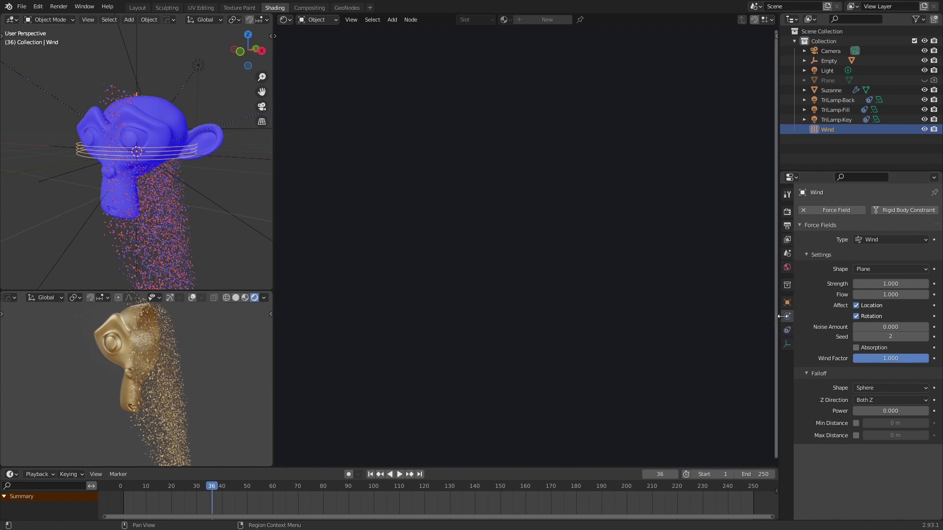
left_click(889, 283)
type("1.0")
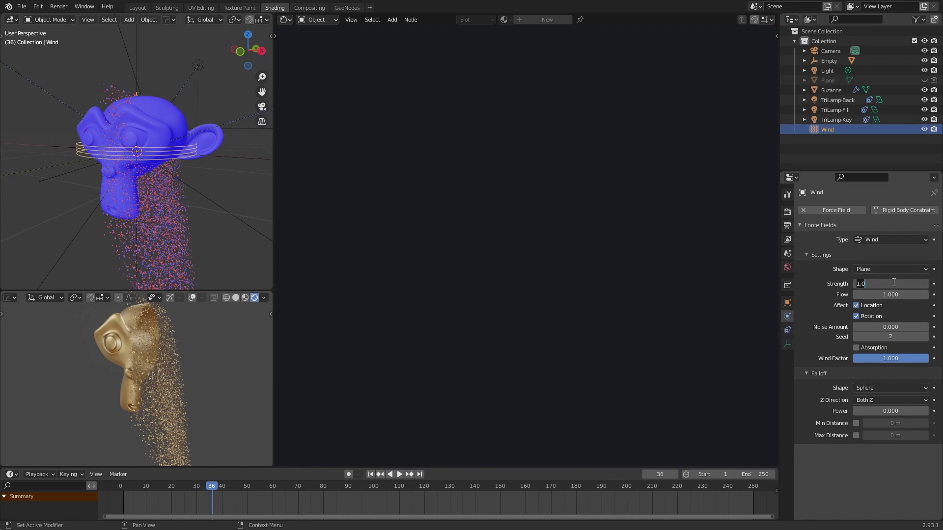
type("5")
key("Return")
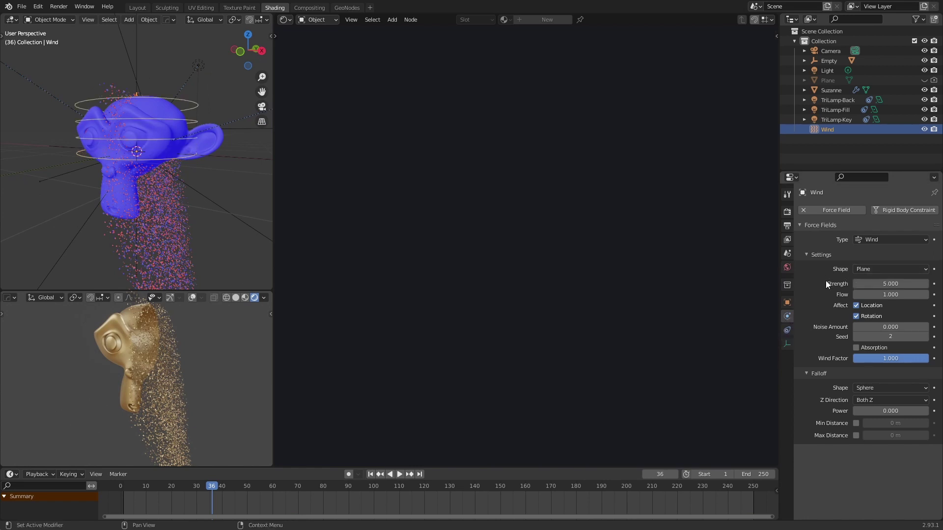
left_click(887, 326)
type("10")
key("Return")
left_click_drag(204, 490, 775, 490)
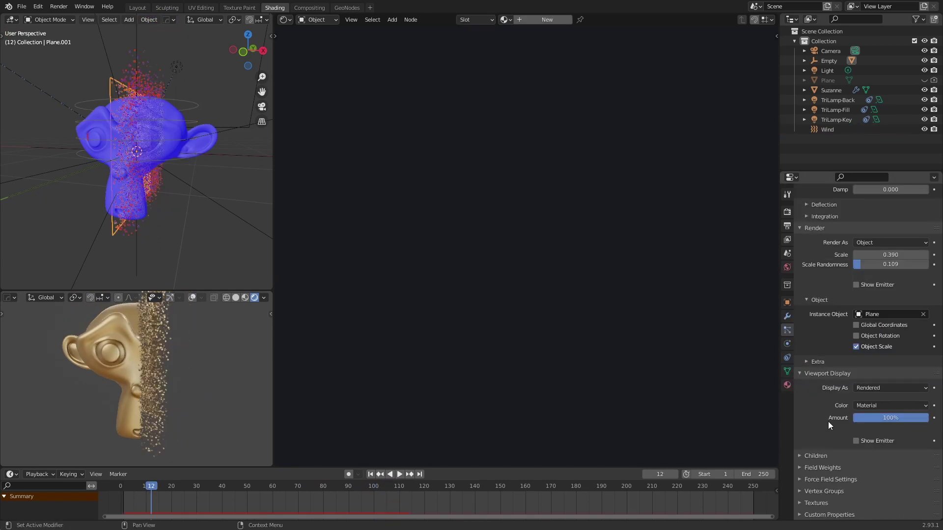
Turn Show Emitter back on in the particle plane's viewport display settings and inspect the plane against the head.
left_click(857, 442)
middle_click_drag(69, 259, 143, 227)
middle_click_drag(176, 362, 200, 350)
middle_click_drag(211, 315, 154, 366)
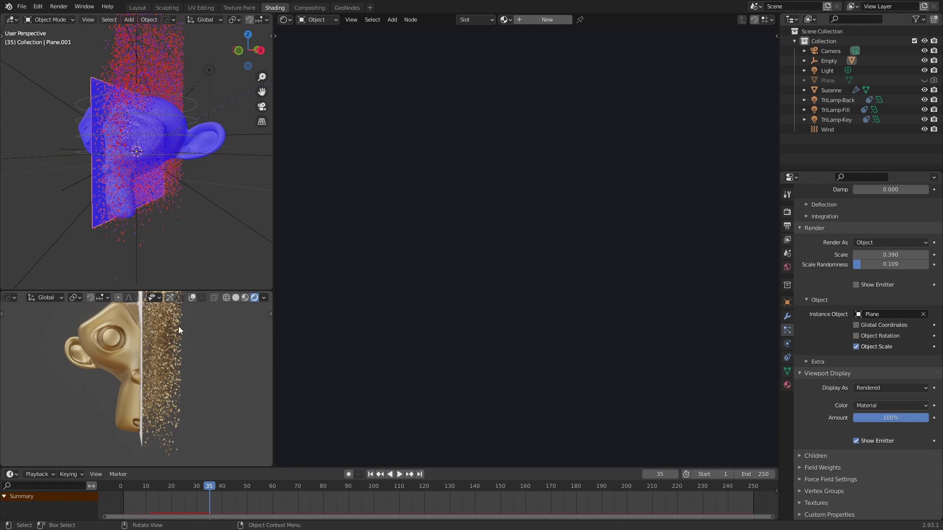
mouse_move(165, 173)
middle_mouse_down()
mouse_move(205, 196)
mouse_move(145, 95)
mouse_move(154, 90)
mouse_move(181, 101)
mouse_move(167, 163)
middle_mouse_up()
At frame 0, move the Empty along X to 1.3232 m, beyond the head, and insert a single keyframe on its X location.
left_click(134, 67)
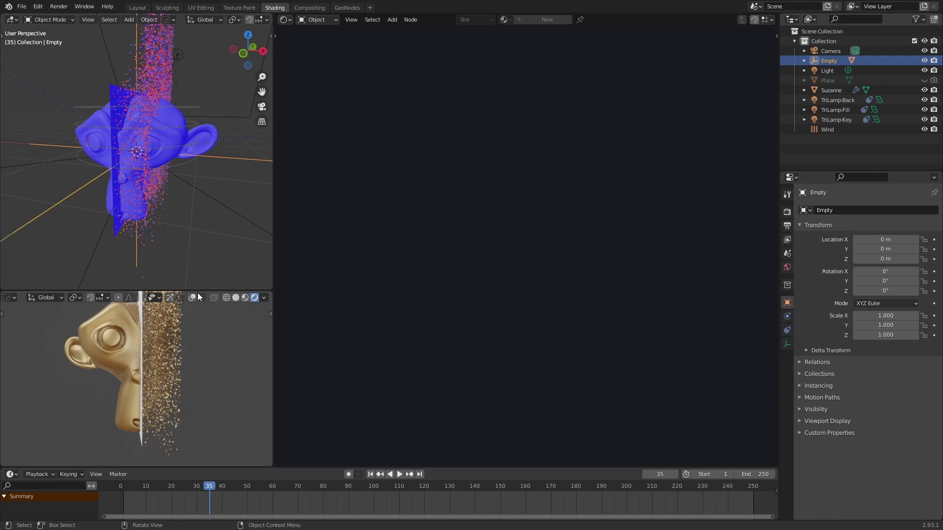
key("space")
left_click_drag(211, 486, 134, 488)
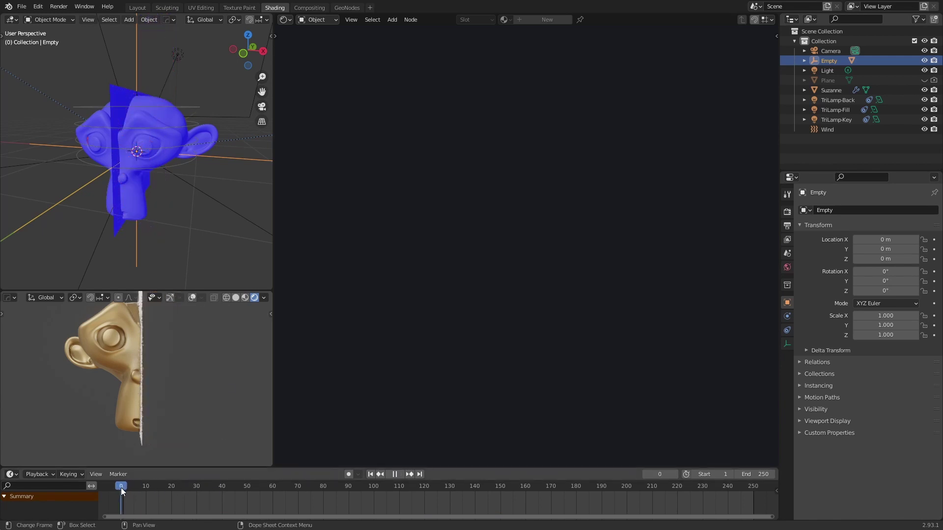
key("space")
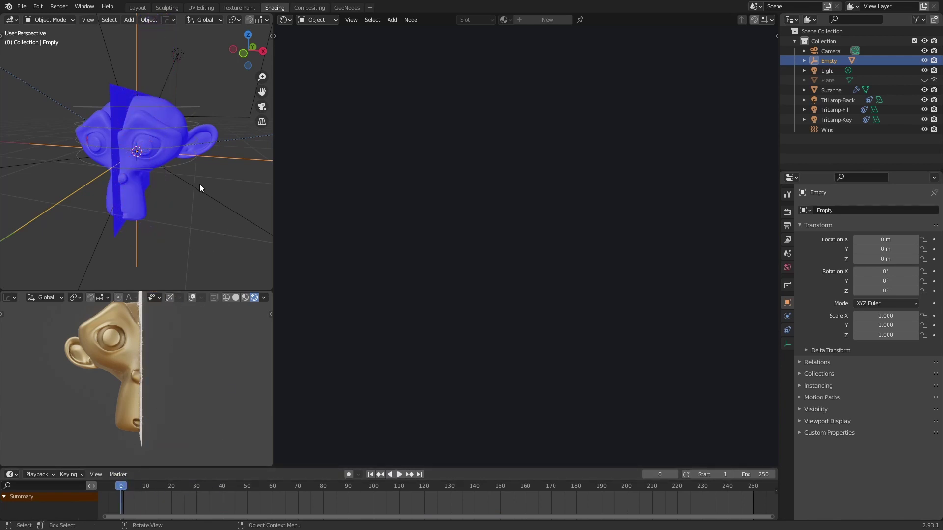
middle_click_drag(200, 185, 214, 186)
key("g")
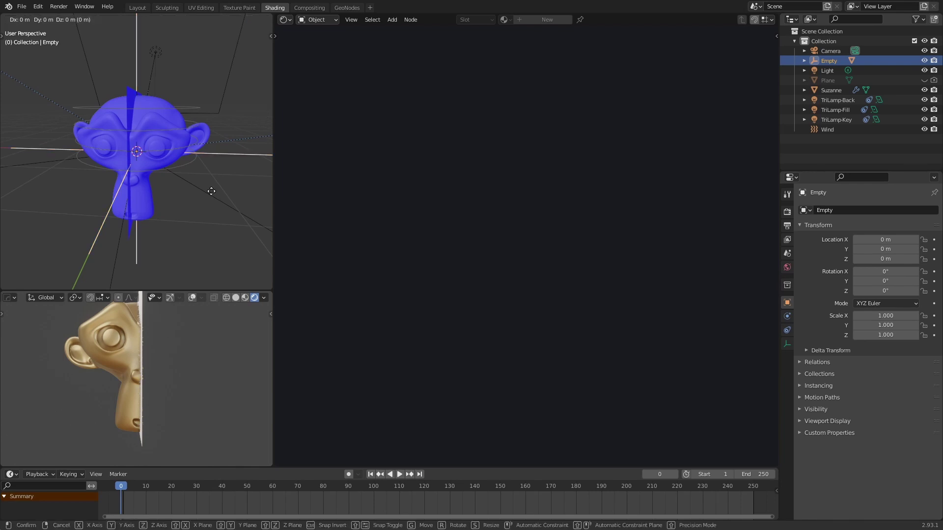
key("x")
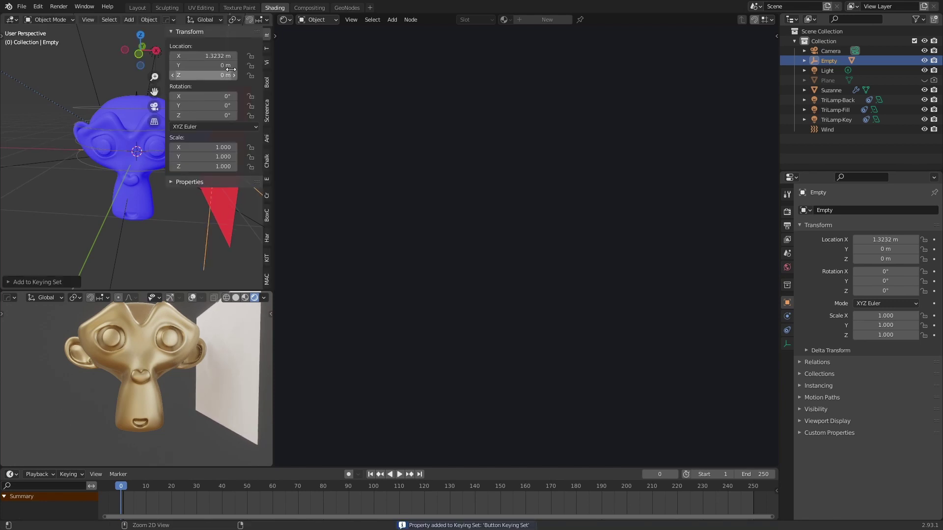
right_click(217, 56)
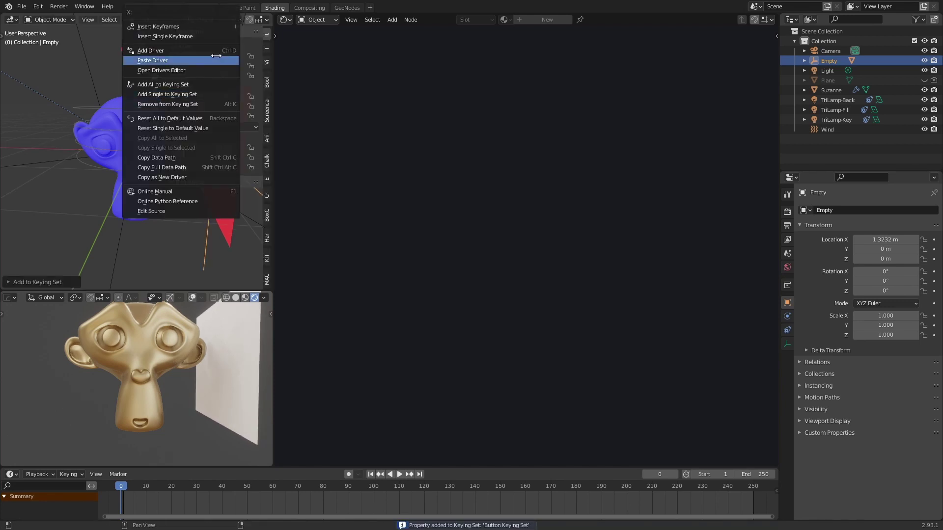
left_click(174, 36)
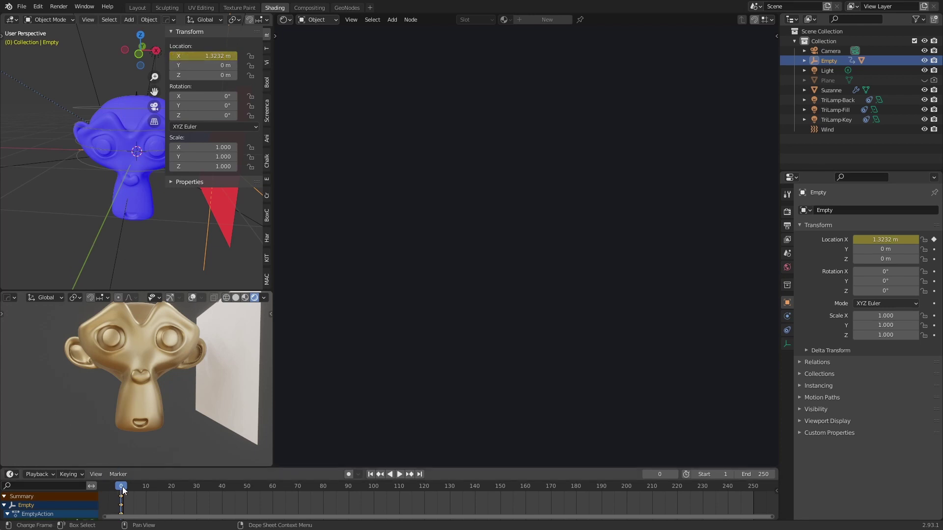
Go to frame 100 and set the animation's end frame to 100.
left_click_drag(123, 490, 374, 491)
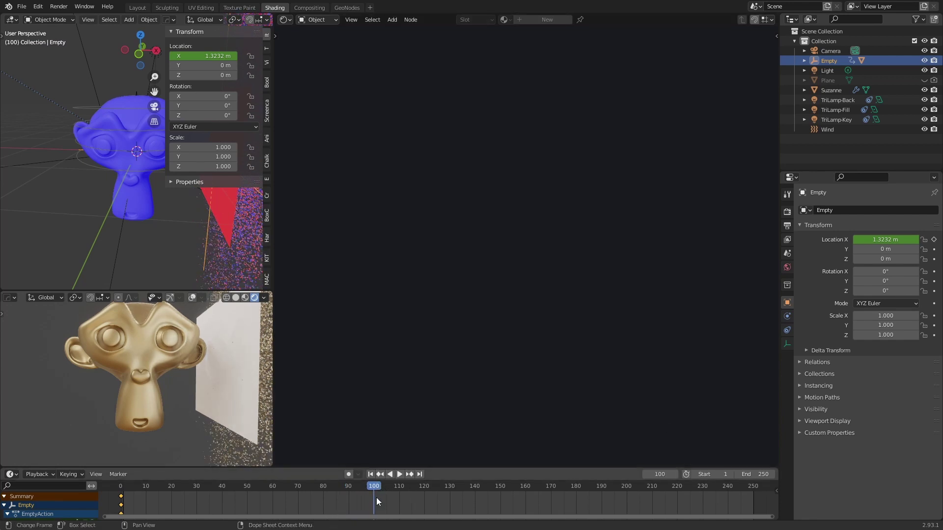
left_click(760, 474)
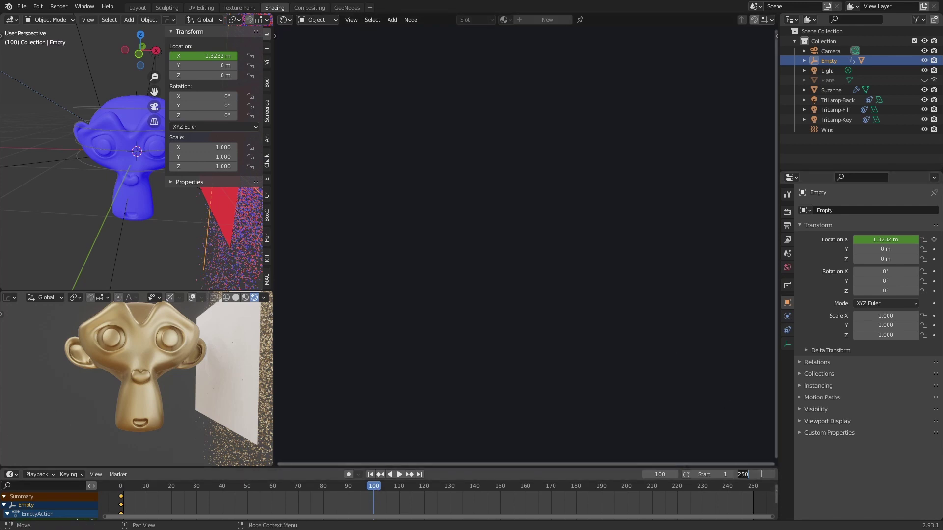
type("100")
key("Return")
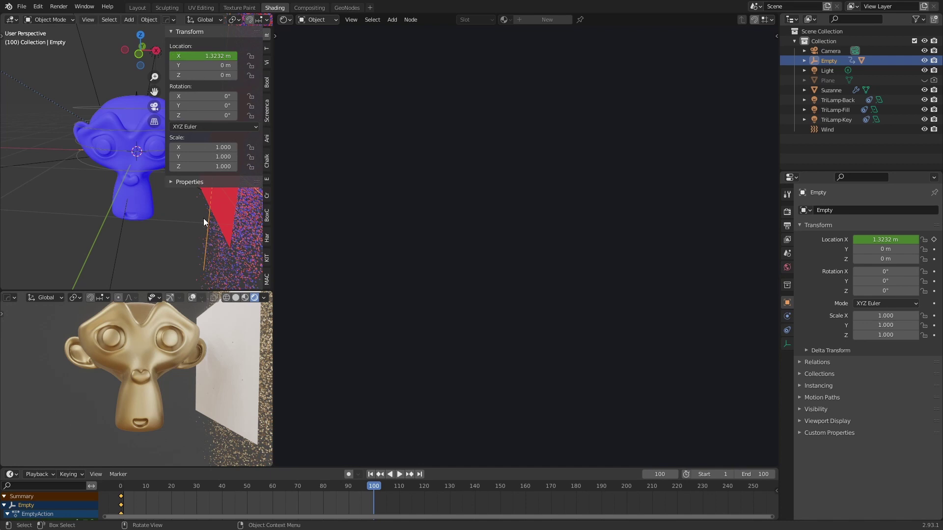
At frame 100, move the Empty along X to -1.3468 m, past the opposite side of the head, and insert a single keyframe on its X location.
left_click_drag(206, 55, 102, 55)
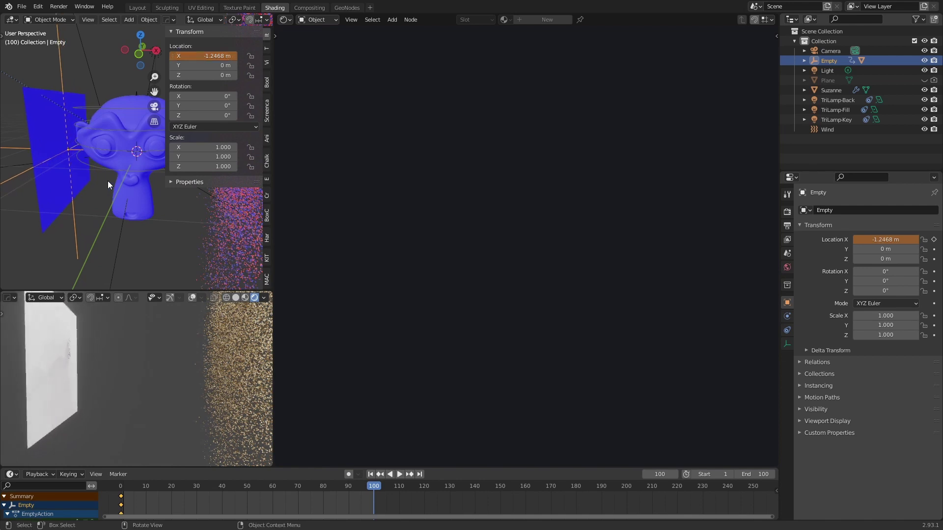
middle_click_drag(107, 181, 137, 185)
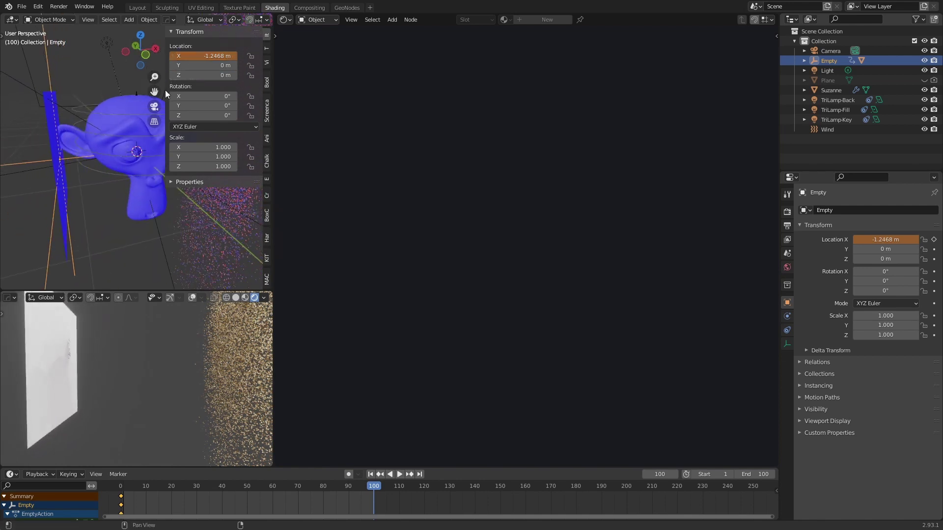
middle_click_drag(125, 115, 131, 115)
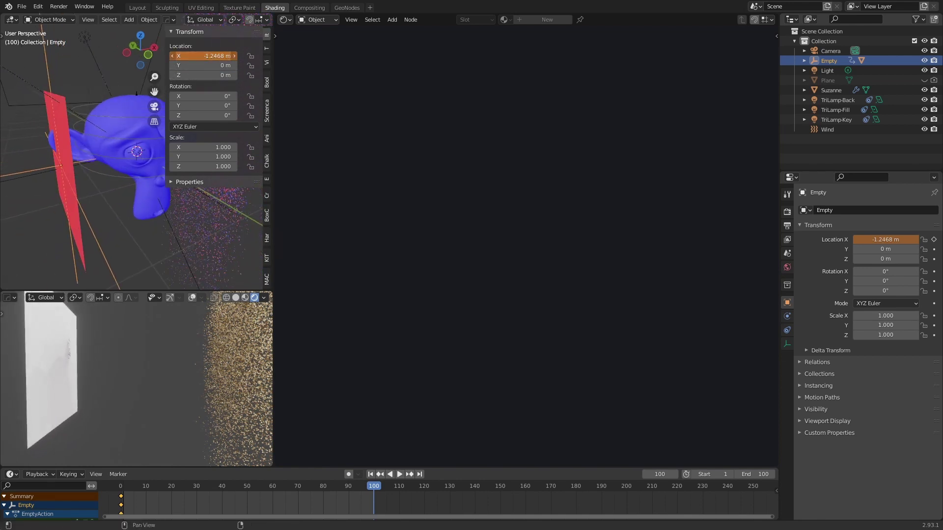
left_click_drag(207, 55, 201, 55)
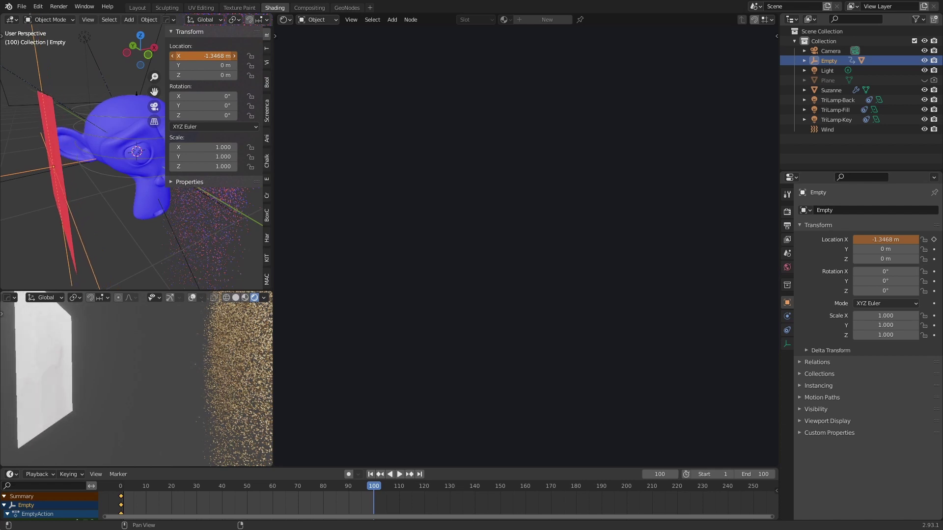
right_click(175, 55)
left_click(175, 55)
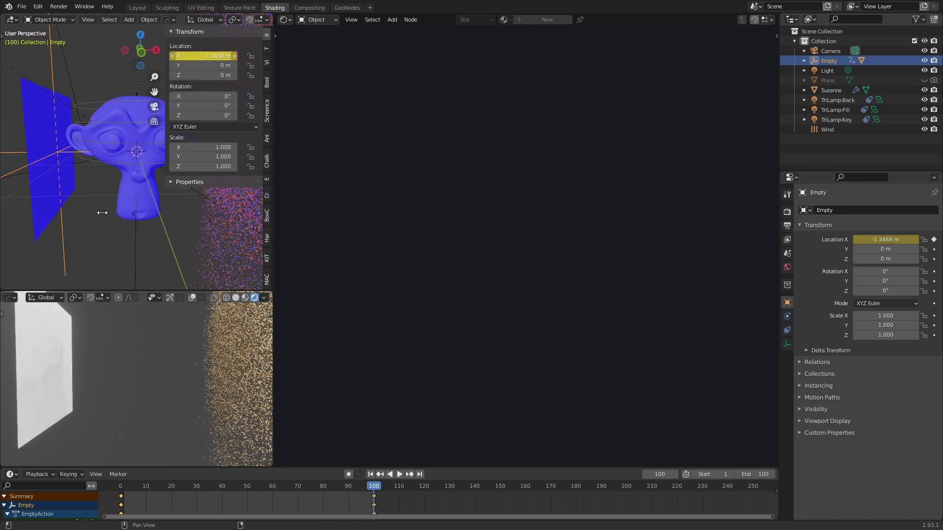
Return to frame 0, hide the sidebar, play the disintegration animation to preview it, and go back to the start.
key("shift+ctrl+space")
left_click_drag(273, 489, 110, 490)
key("space")
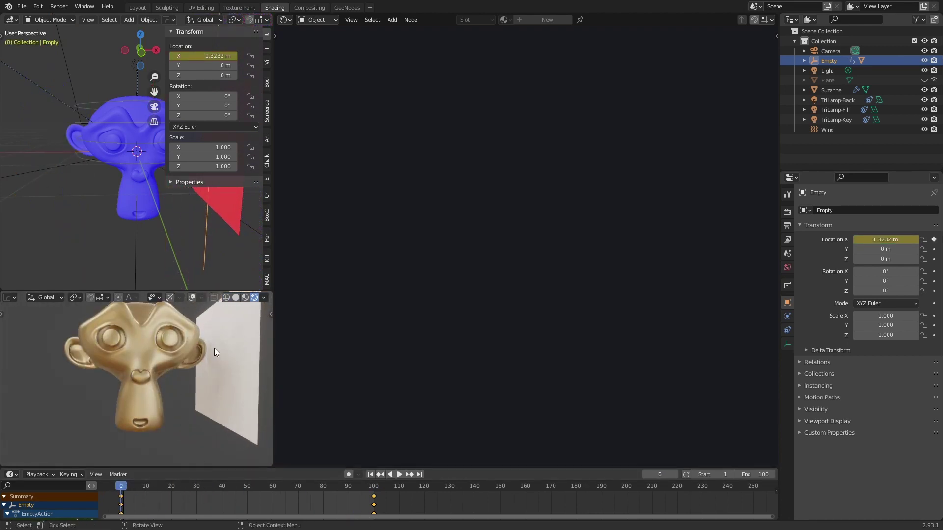
mouse_move(193, 376)
middle_mouse_down()
mouse_move(179, 393)
mouse_move(178, 383)
middle_mouse_up()
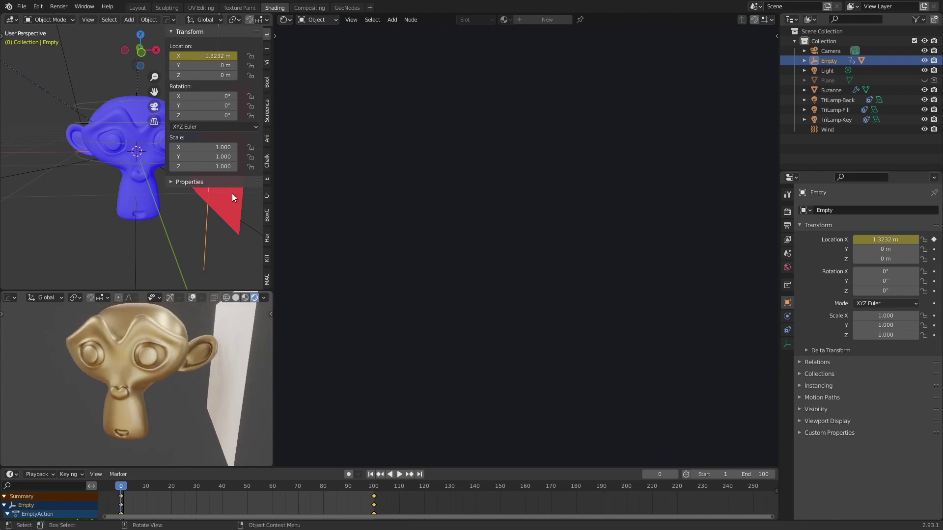
key("n")
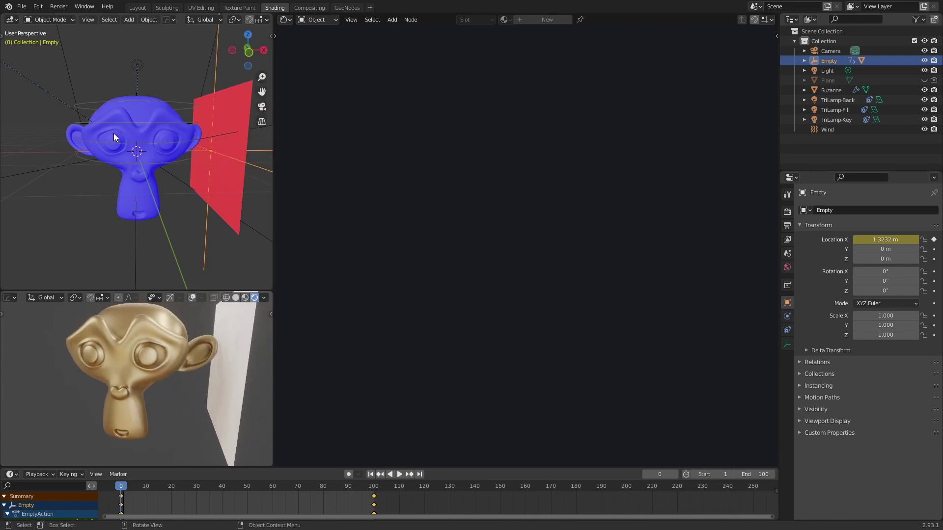
key("space")
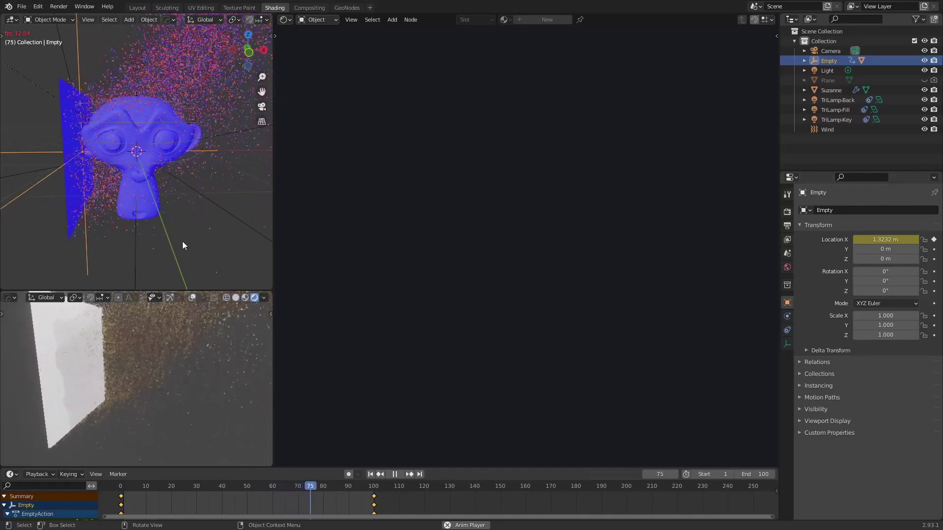
key("space")
key("shift+Left")
Examine where the plane first emits particles relative to the ear by playing the opening frames, and return to frame 0.
middle_click_drag(161, 372, 194, 388)
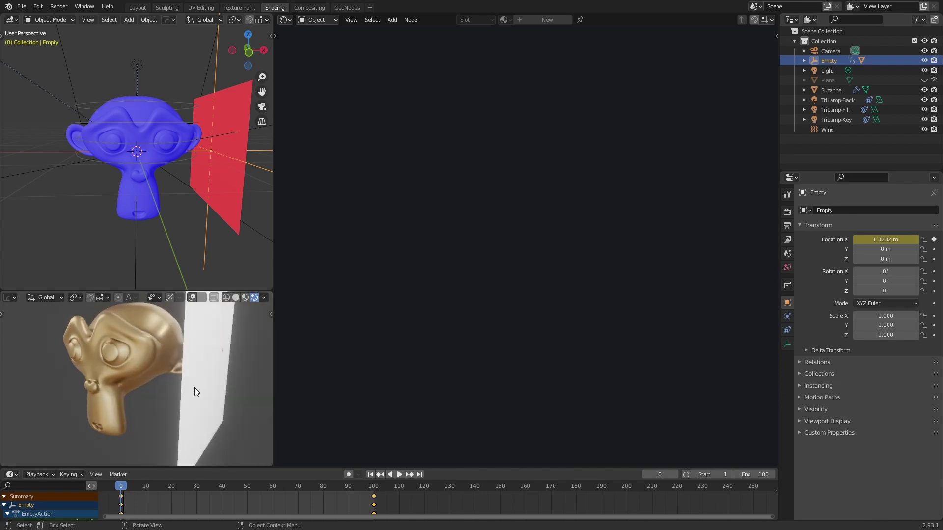
scroll(215, 337, "down", 3)
middle_click_drag(215, 337, 187, 356)
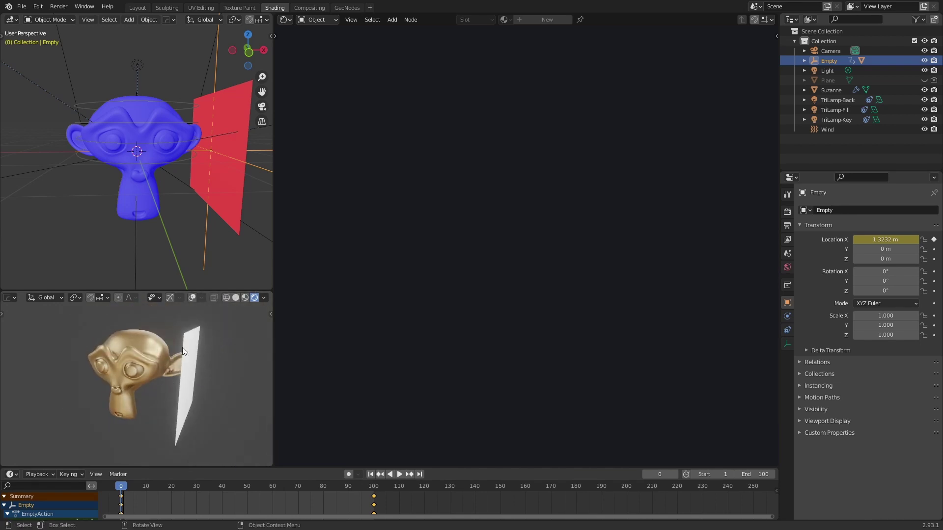
key("space")
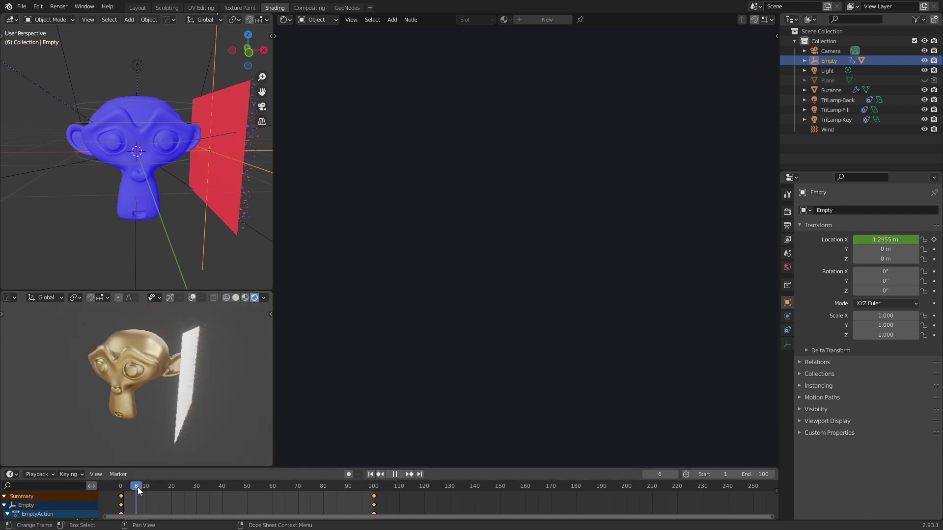
key("space")
mouse_move(196, 384)
middle_mouse_down()
mouse_move(204, 373)
mouse_move(171, 372)
mouse_move(202, 375)
middle_mouse_up()
left_click_drag(165, 486, 101, 491)
middle_click_drag(196, 392, 171, 375)
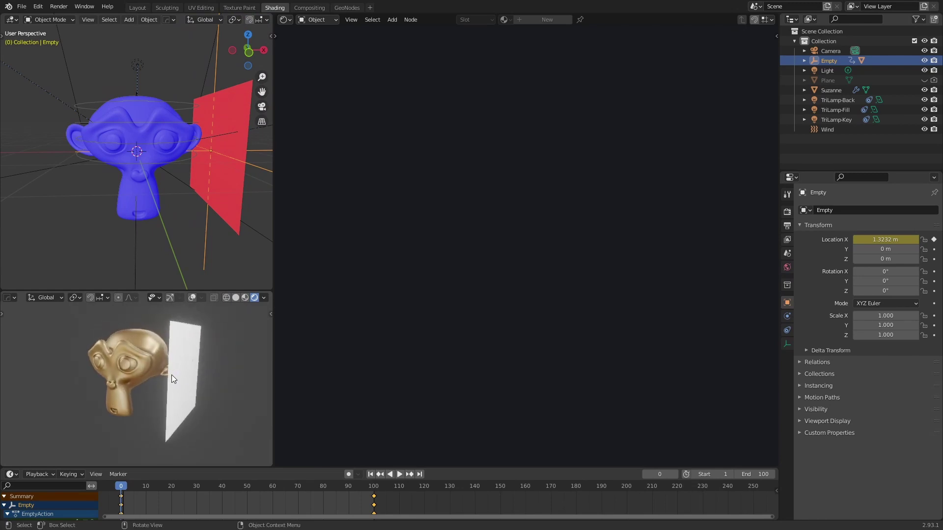
mouse_move(185, 367)
middle_mouse_down()
mouse_move(200, 361)
mouse_move(191, 367)
mouse_move(201, 367)
mouse_move(195, 387)
mouse_move(195, 352)
middle_mouse_up()
Select the particle plane and inspect its size against the head from the side and face-on.
left_click(192, 359)
middle_click_drag(221, 157, 183, 172)
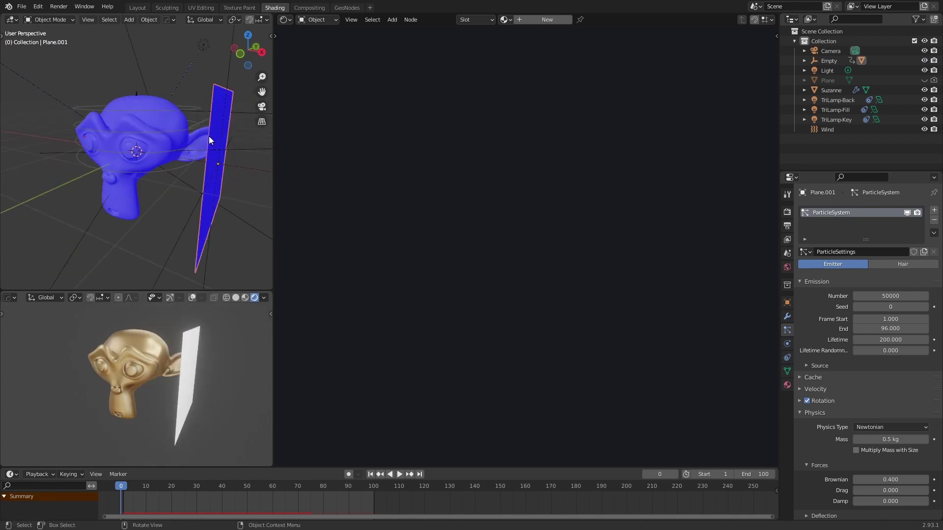
middle_click_drag(209, 140, 220, 143)
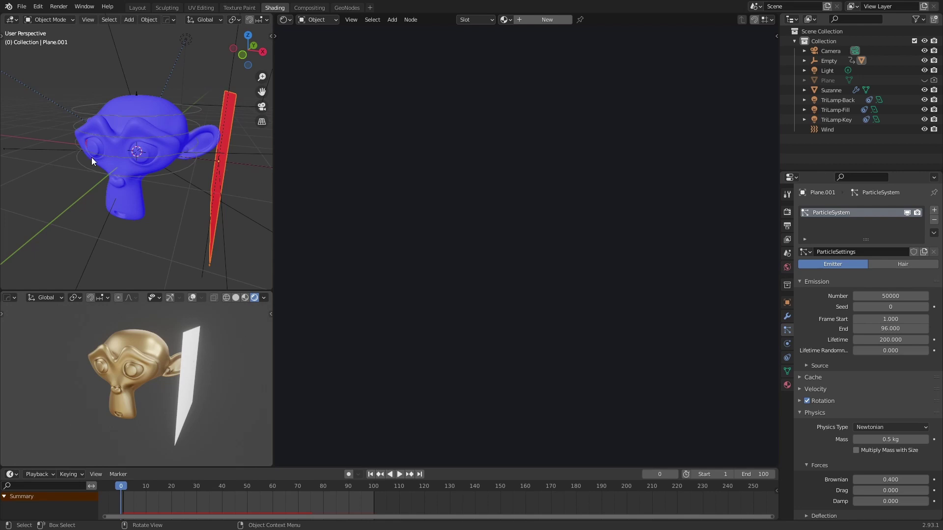
mouse_move(206, 193)
middle_mouse_down()
mouse_move(162, 219)
mouse_move(199, 191)
middle_mouse_up()
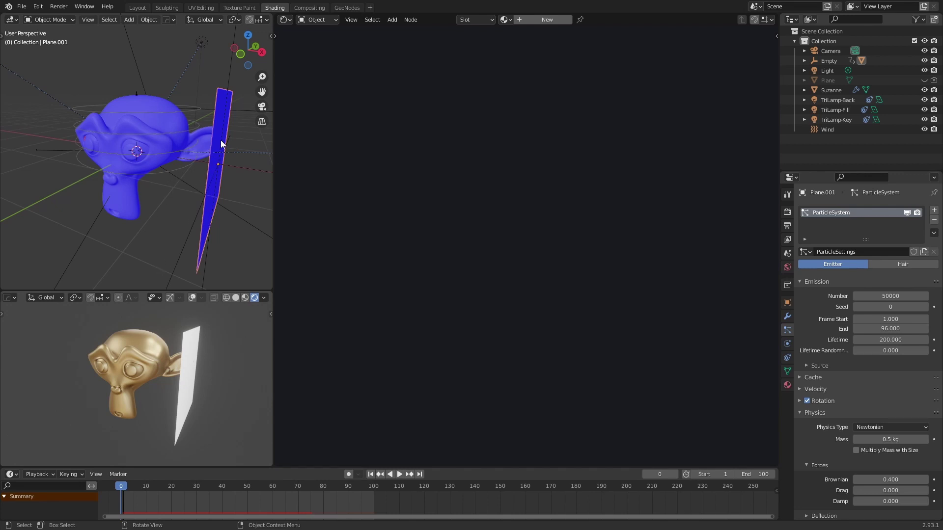
middle_click_drag(220, 140, 171, 193)
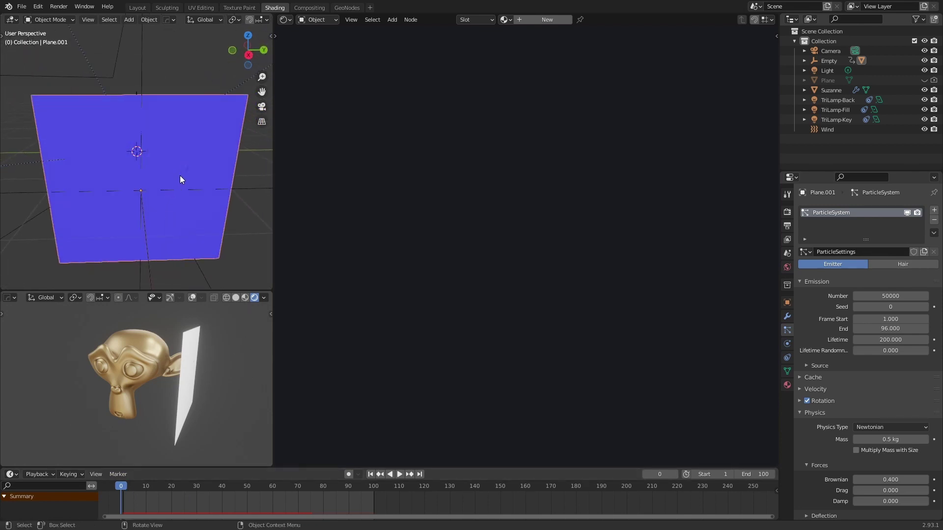
middle_click_drag(172, 228, 165, 198)
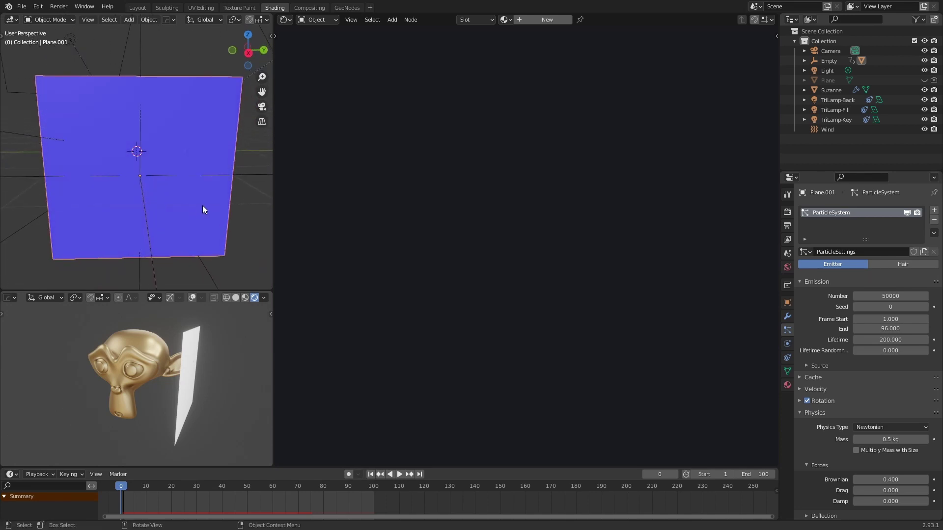
Try scaling the particle plane along X and undo the scaling.
key("s")
key("x")
left_click(195, 195)
key("ctrl+z")
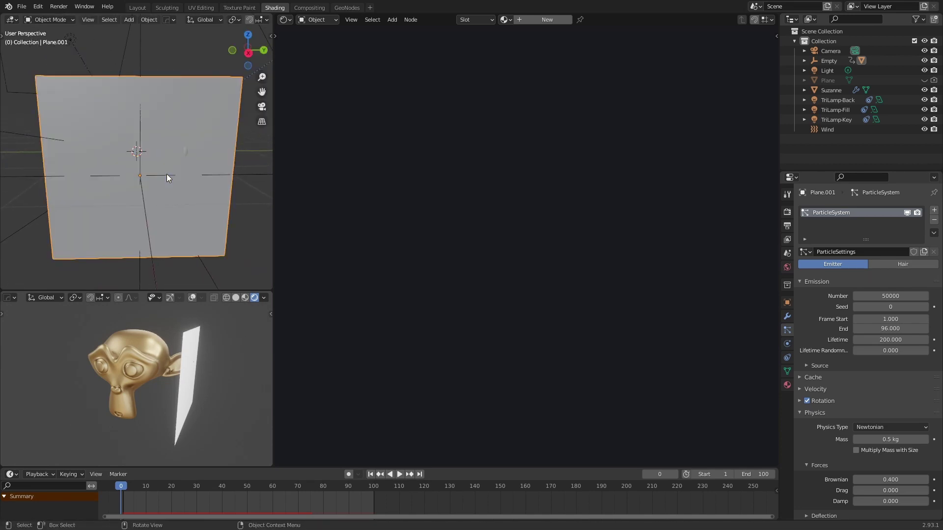
Turn off the face orientation overlay and scale the particle plane along Y into a narrow vertical strip.
middle_click_drag(119, 179, 191, 193)
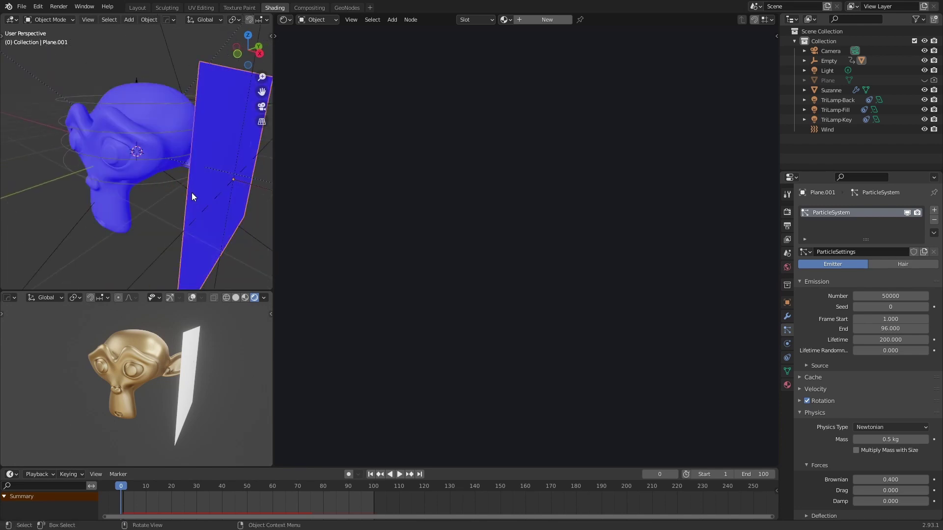
key("shift+f")
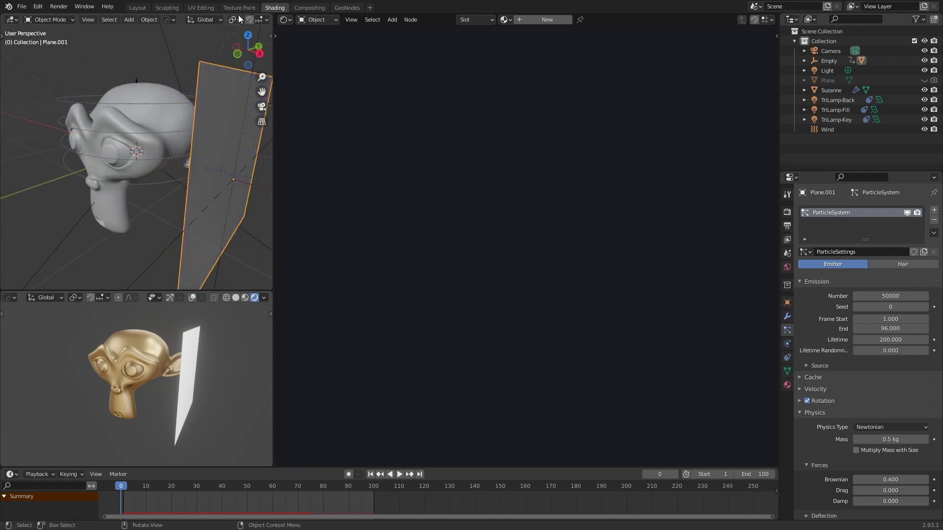
middle_click_drag(197, 154, 205, 181)
key("s")
key("y")
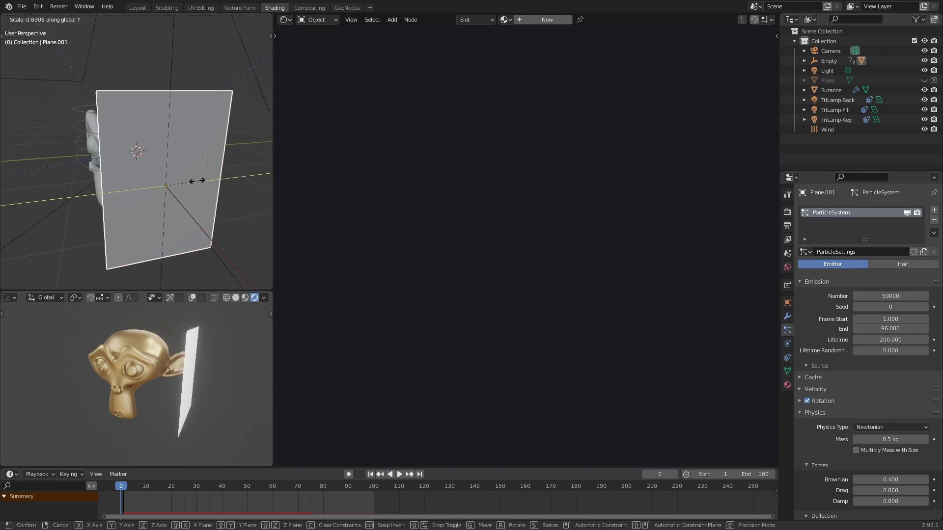
left_click(170, 179)
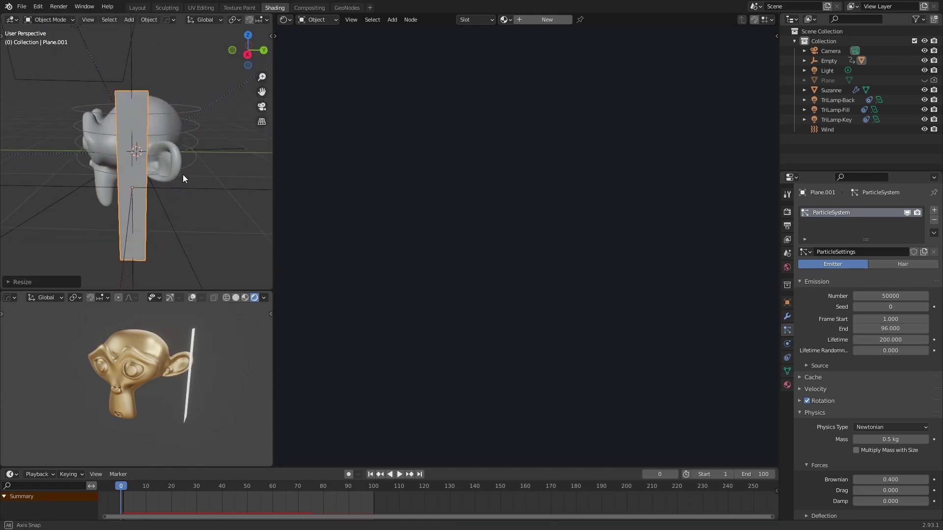
Move the strip along Y to about 0.48 m, beside the ear, and scale it down along Z to a short rectangle.
middle_click_drag(183, 179, 186, 190)
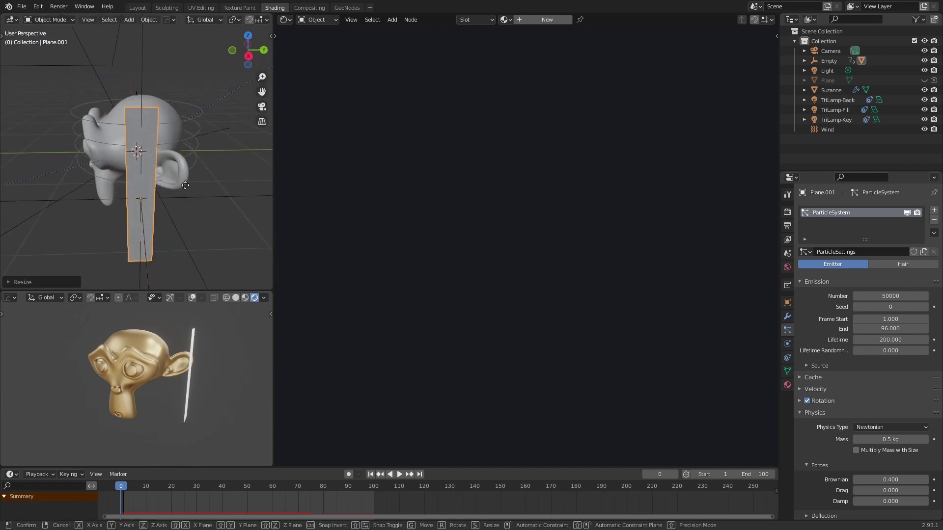
key("g")
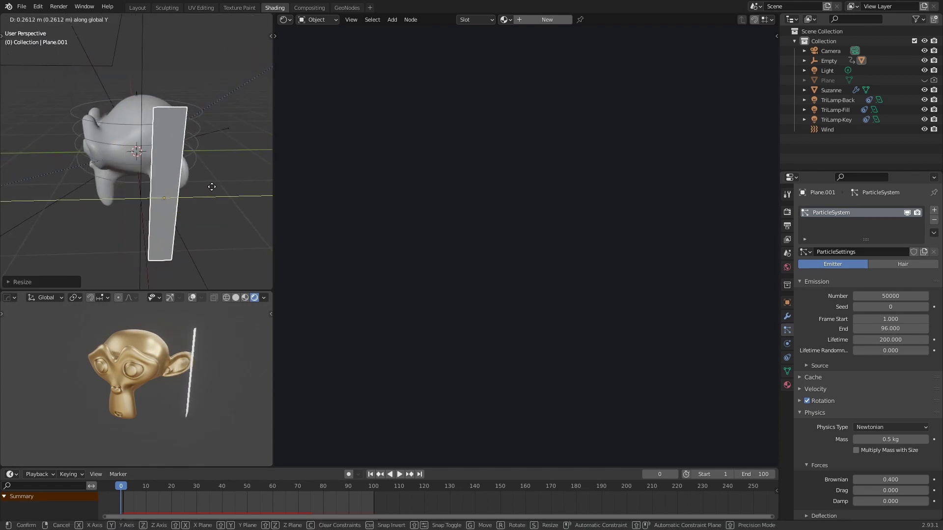
left_click(228, 189)
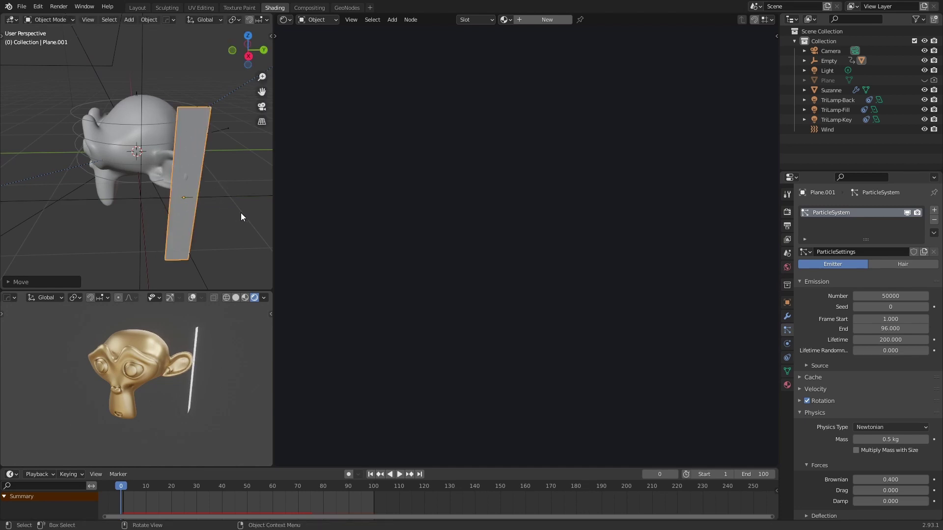
key("s")
key("z")
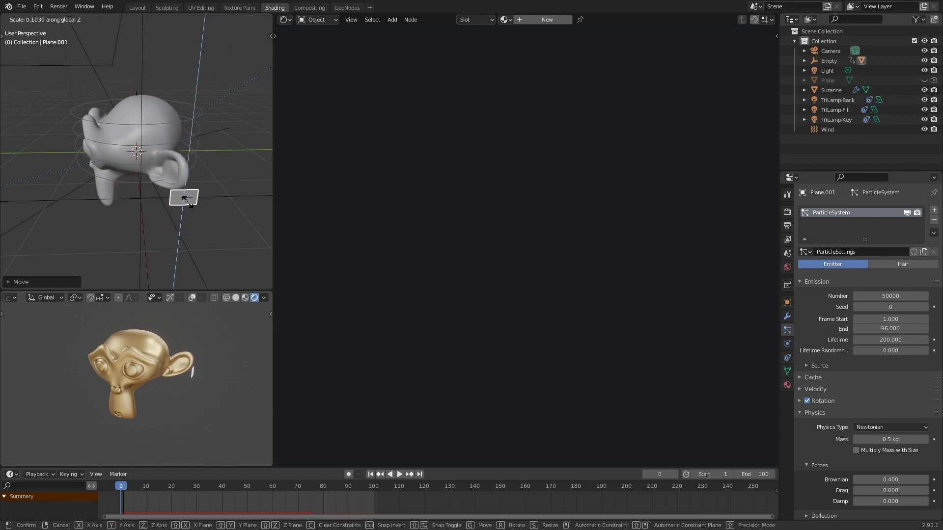
left_click(202, 207)
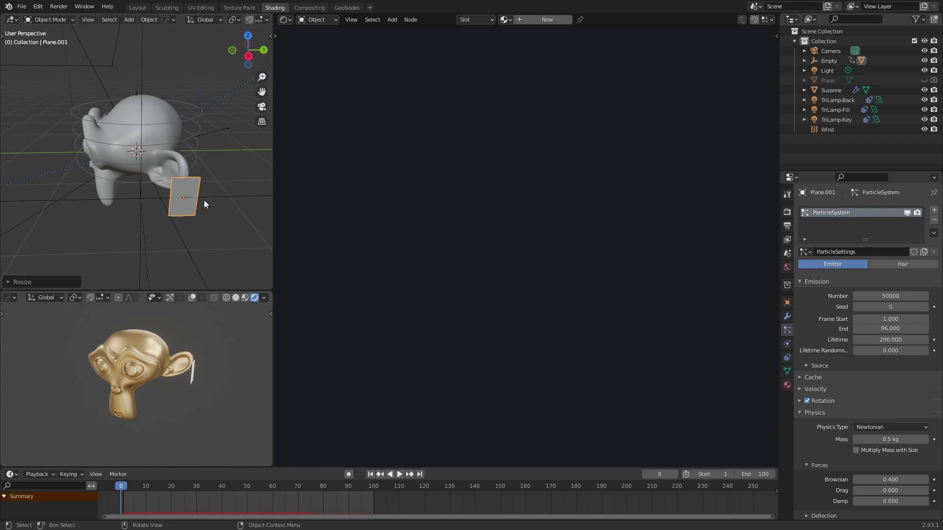
Raise the plane along Z to about 0.22 m, level with the outer edge of the ear.
mouse_move(196, 202)
middle_mouse_down()
mouse_move(196, 181)
mouse_move(234, 196)
mouse_move(199, 190)
mouse_move(218, 214)
mouse_move(252, 214)
mouse_move(164, 195)
mouse_move(201, 175)
middle_mouse_up()
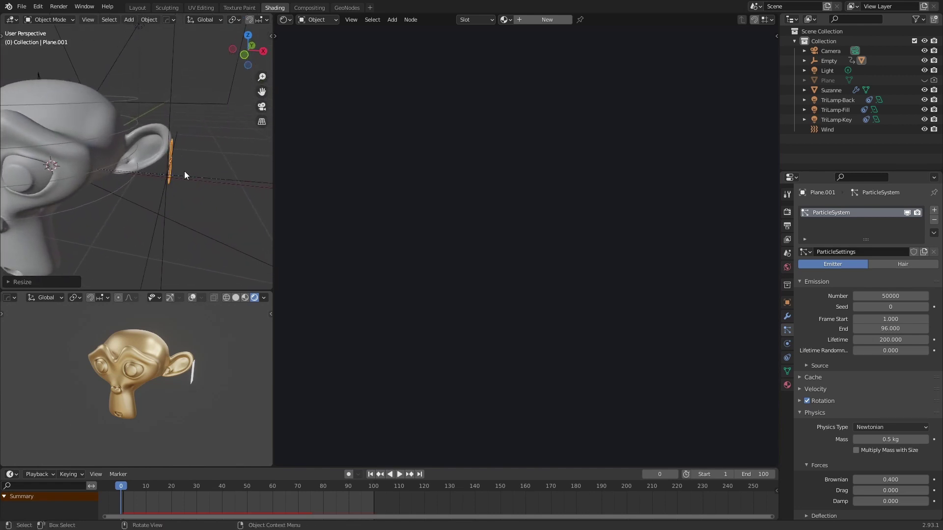
mouse_move(184, 171)
middle_mouse_down()
mouse_move(122, 152)
mouse_move(184, 173)
mouse_move(106, 174)
mouse_move(174, 187)
middle_mouse_up()
key("g")
key("z")
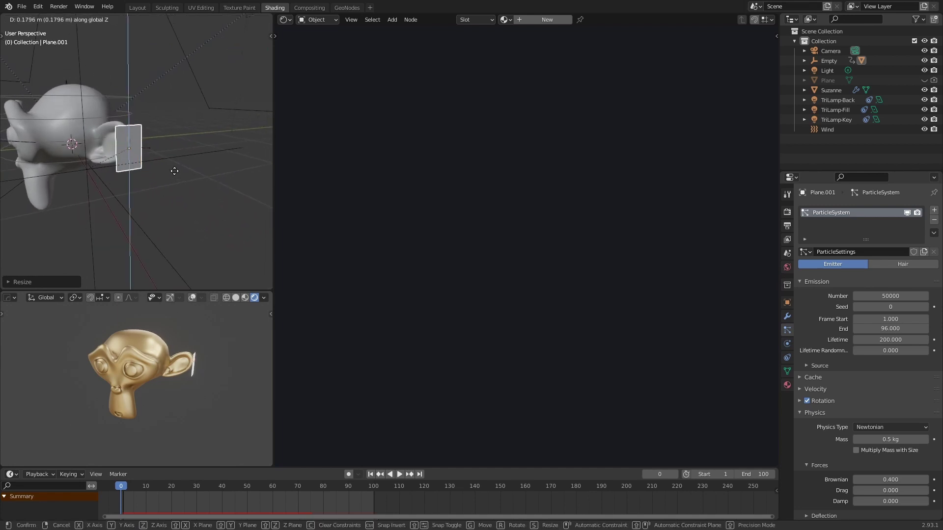
left_click(175, 167)
middle_click_drag(158, 173, 155, 177)
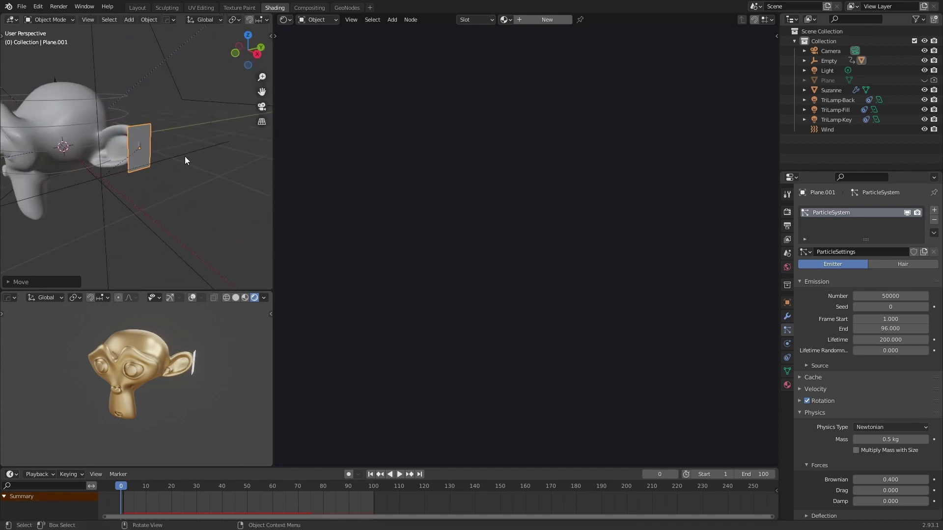
Scale the plane down along Z to about 0.18 m and along Y to about 0.12 m to match the ear tip.
key("s")
key("z")
left_click(163, 152)
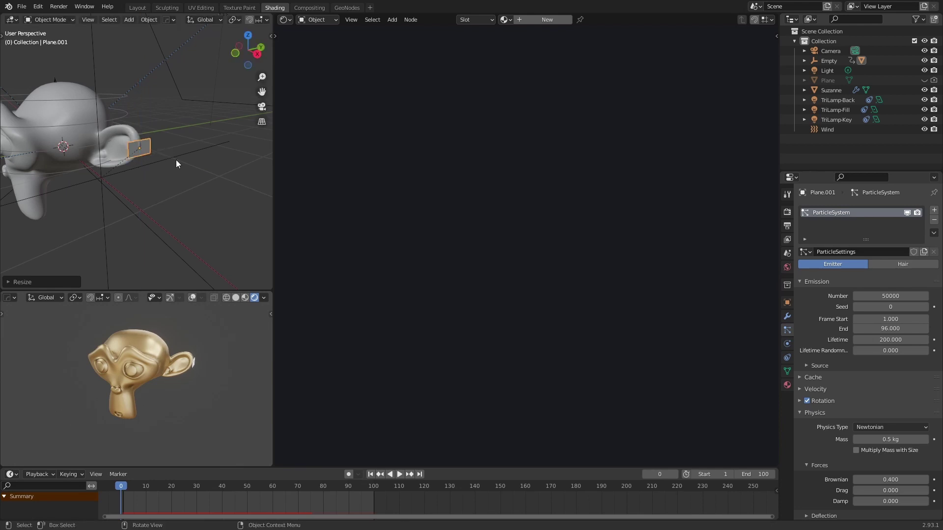
key("s")
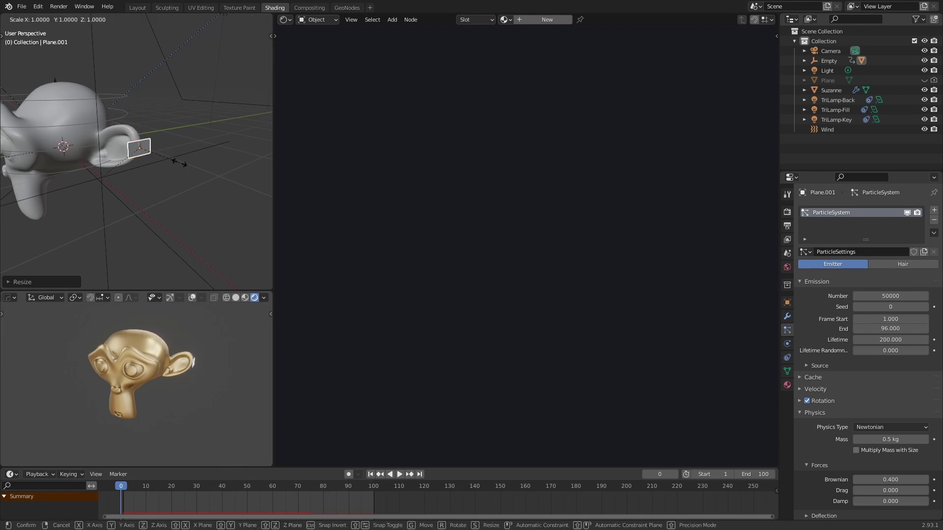
key("y")
left_click(151, 164)
middle_click_drag(154, 198, 182, 216)
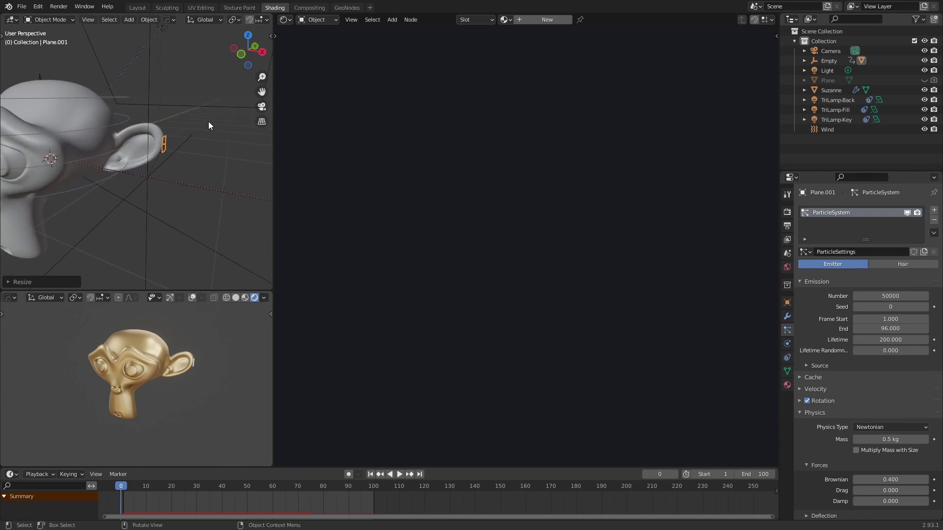
Display the particle plane's transform values and keyframe its location and scale at frame 0.
key("n")
left_click_drag(272, 135, 478, 112)
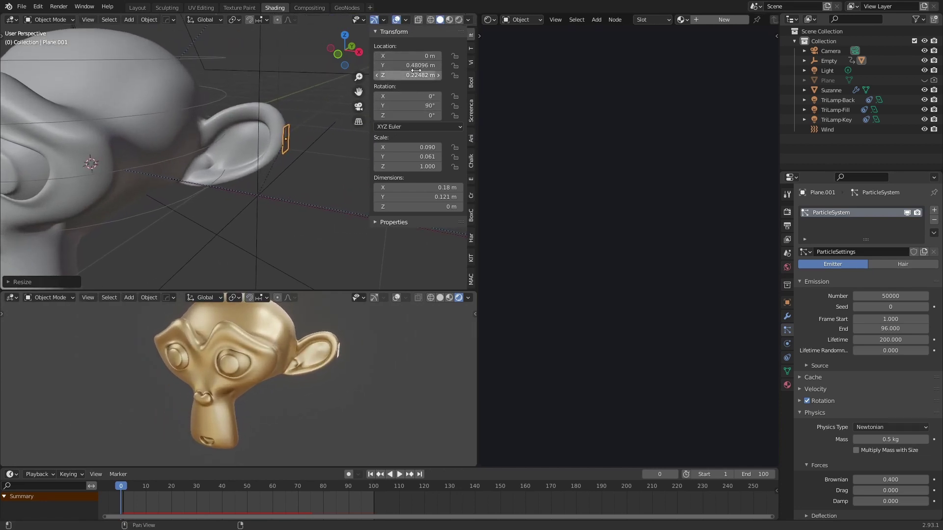
right_click(402, 56)
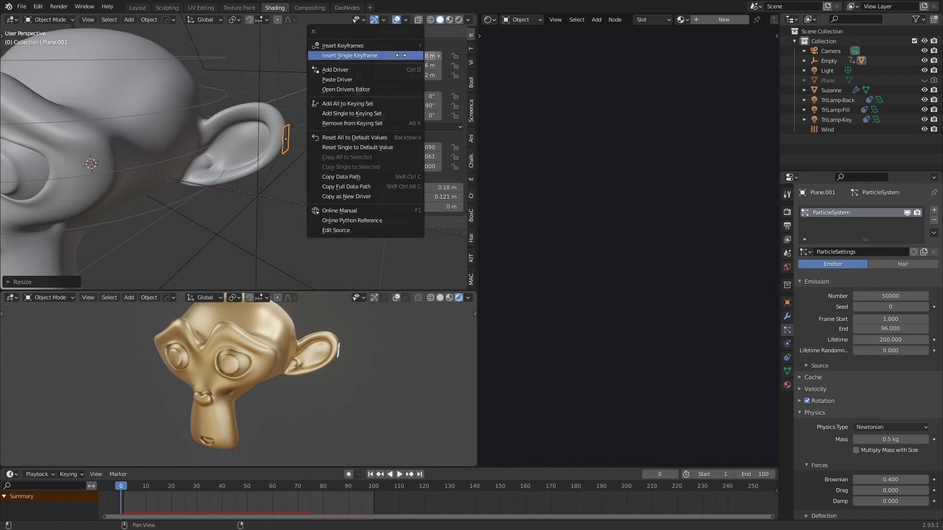
left_click(356, 45)
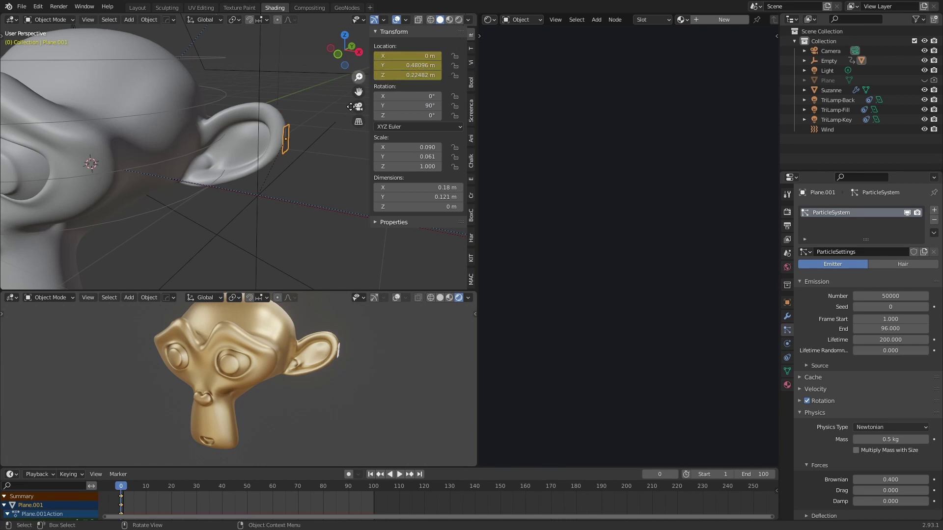
middle_click_drag(313, 174, 293, 172)
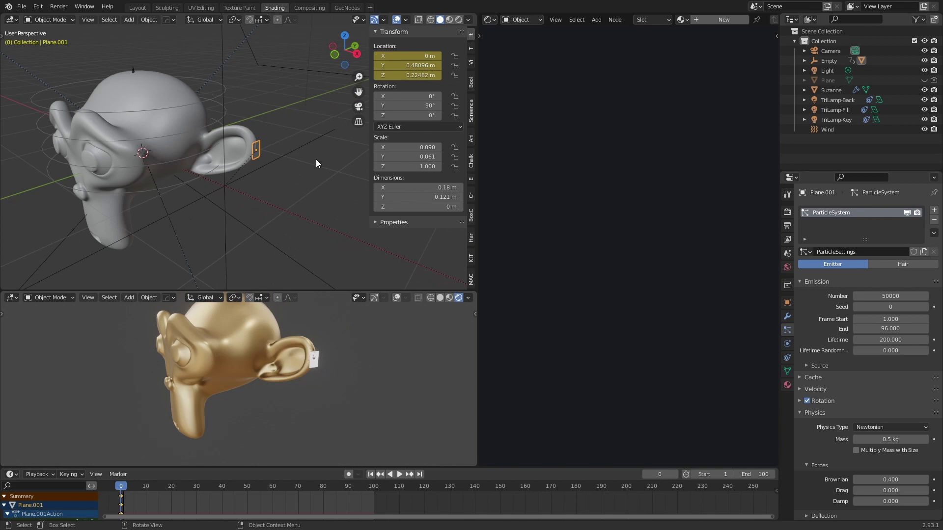
middle_click_drag(317, 159, 291, 156)
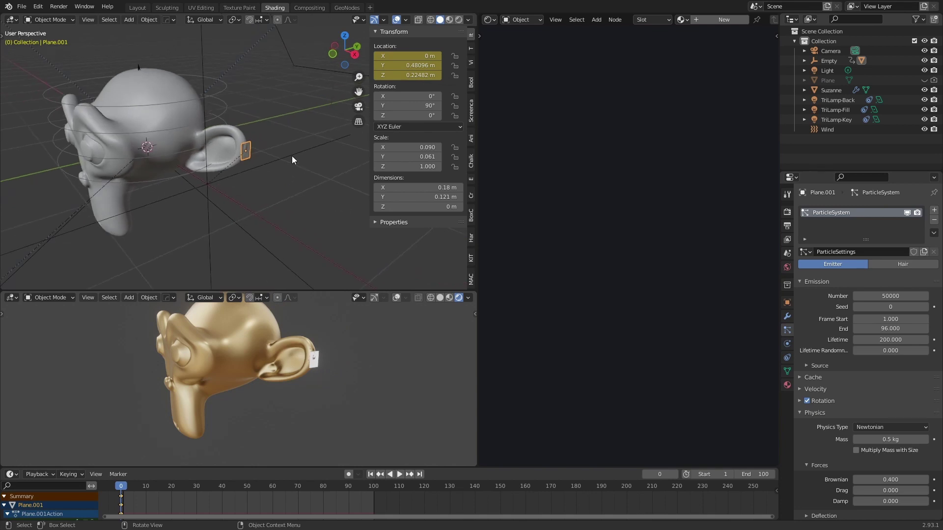
right_click(401, 144)
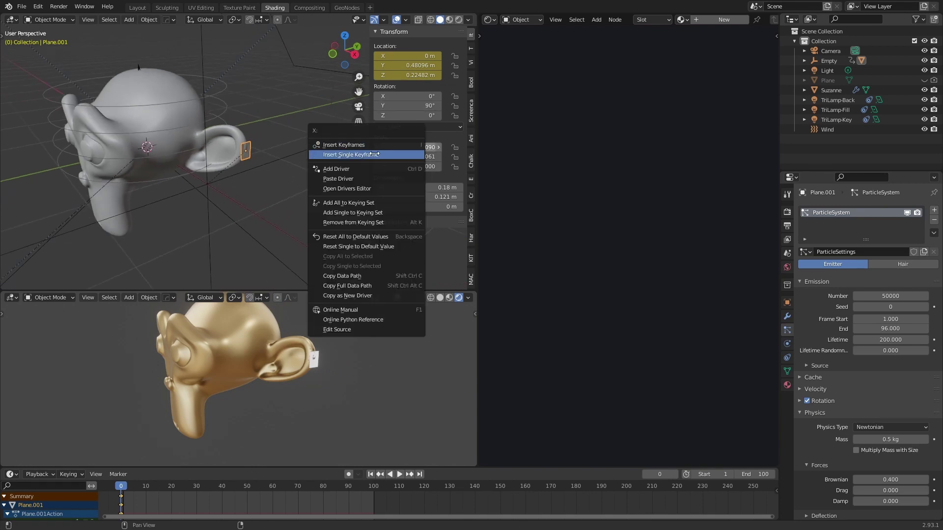
left_click(393, 144)
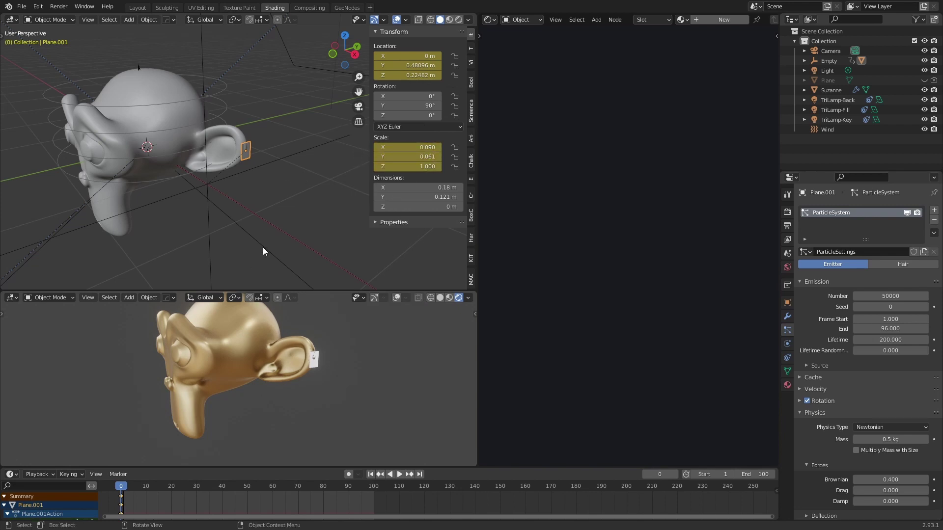
Advance the animation to frame 20 and scale the plane along Z to about 0.45 m.
key("space")
left_click_drag(140, 490, 172, 493)
key("space")
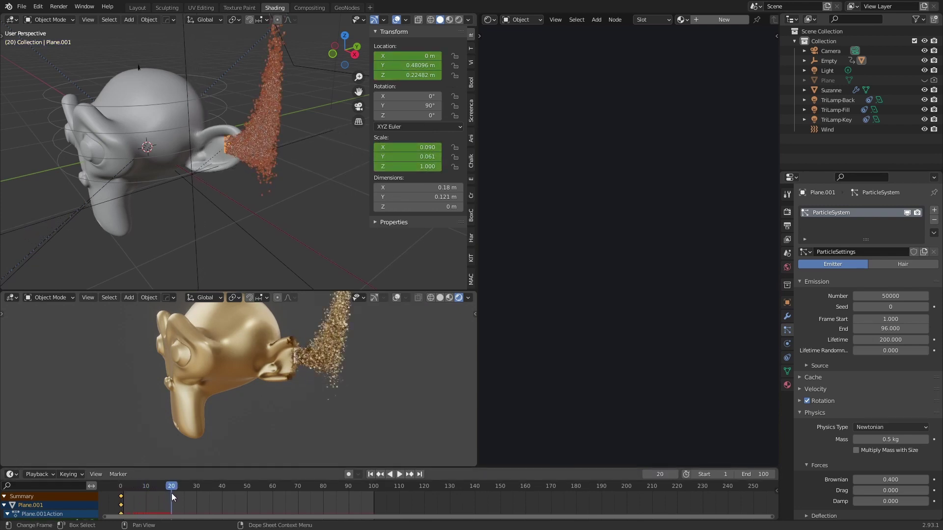
middle_click_drag(246, 236, 265, 204)
key("s")
key("z")
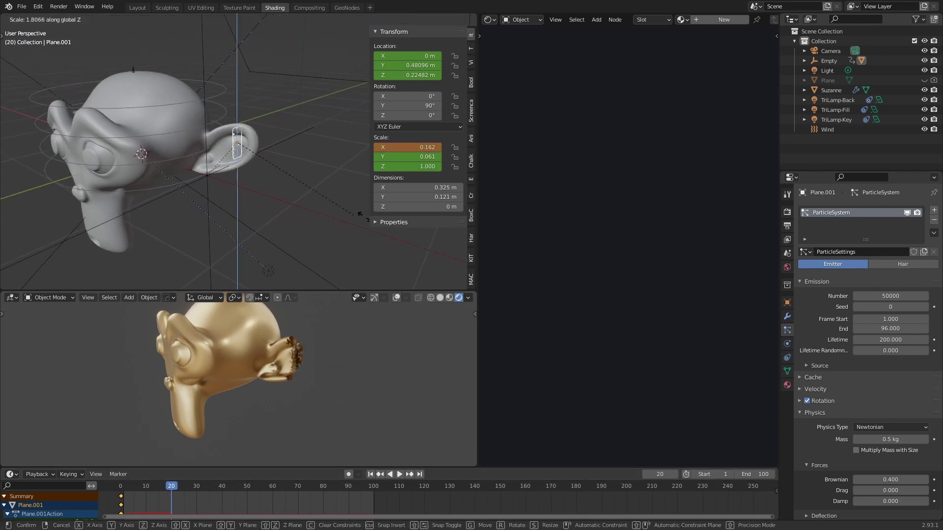
left_click(406, 232)
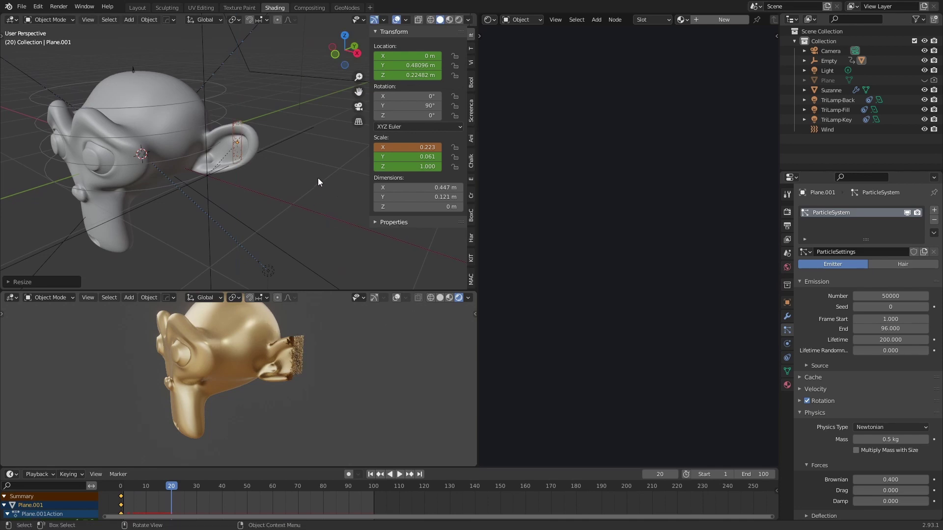
Move the plane along Y to about 0.38 m, in line with the dissolving edge of the ear.
middle_click_drag(318, 182, 254, 190)
key("g")
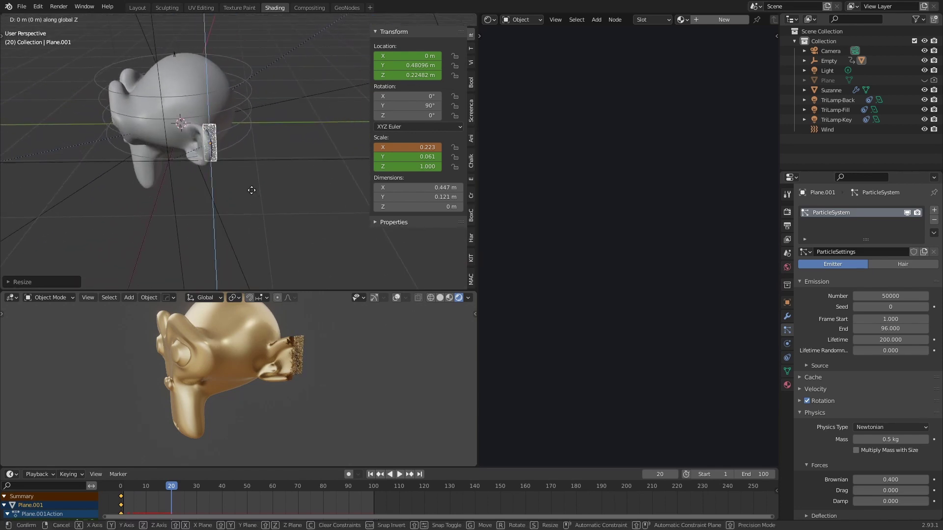
key("Escape")
key("g")
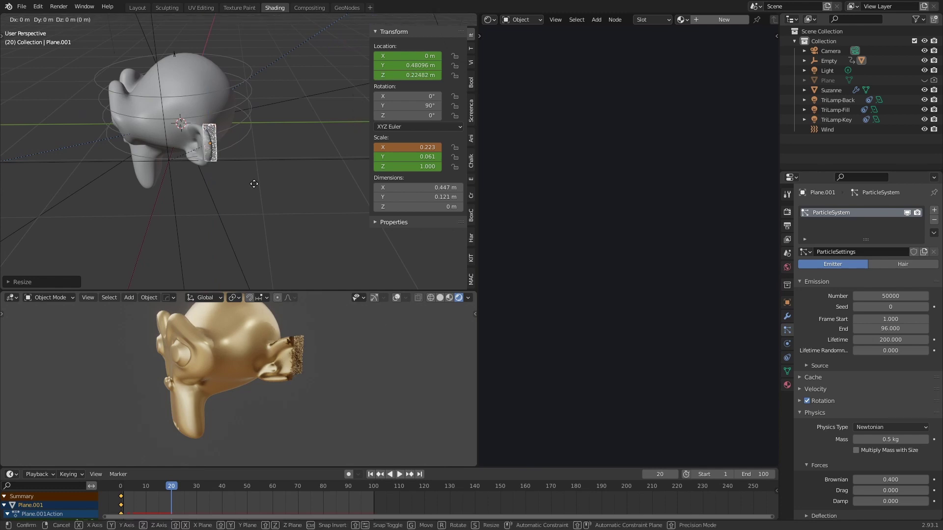
key("y")
left_click(246, 181)
middle_click_drag(245, 182, 278, 148)
scroll(278, 150, "up", 2)
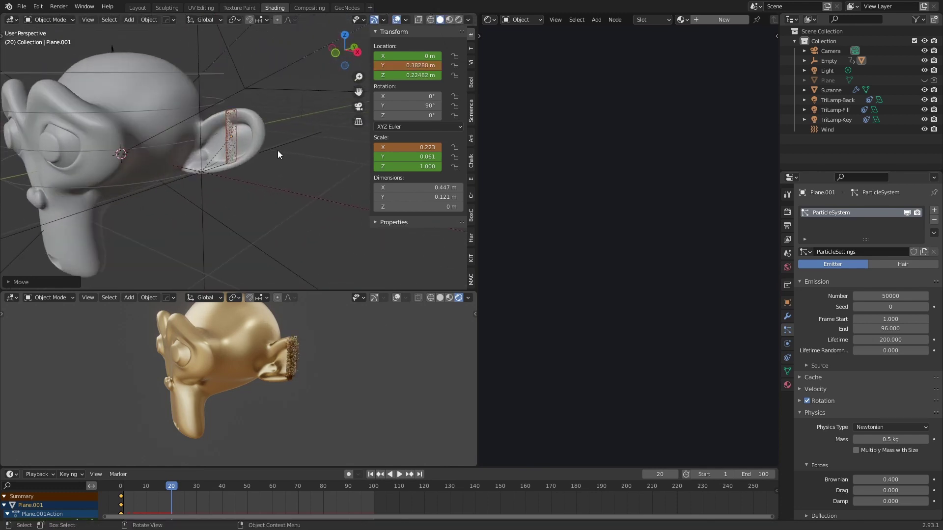
Scale the plane to about 0.48 m tall and lower it to about 0.19 m along Z to cover the ear's cross-section.
key("g")
key("z")
left_click(290, 175)
middle_click_drag(290, 175, 199, 182)
key("s")
key("x")
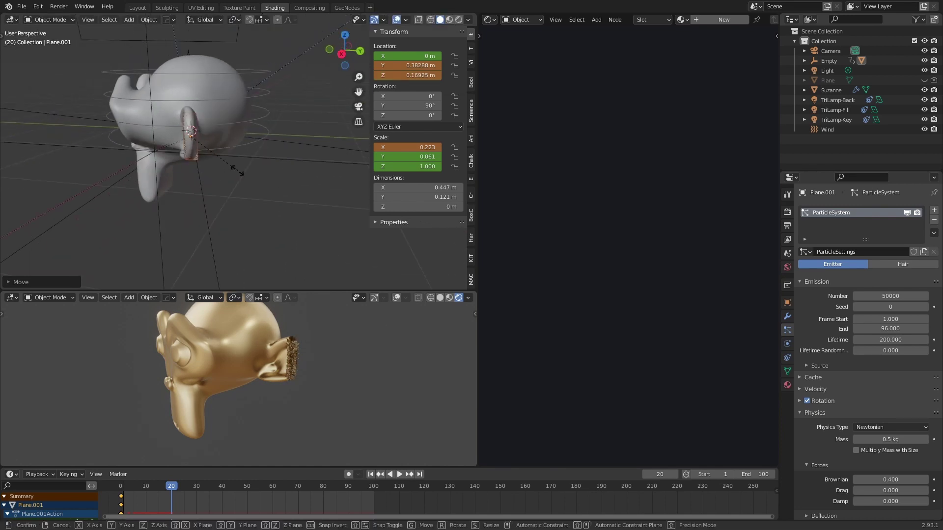
left_click(241, 172)
key("z")
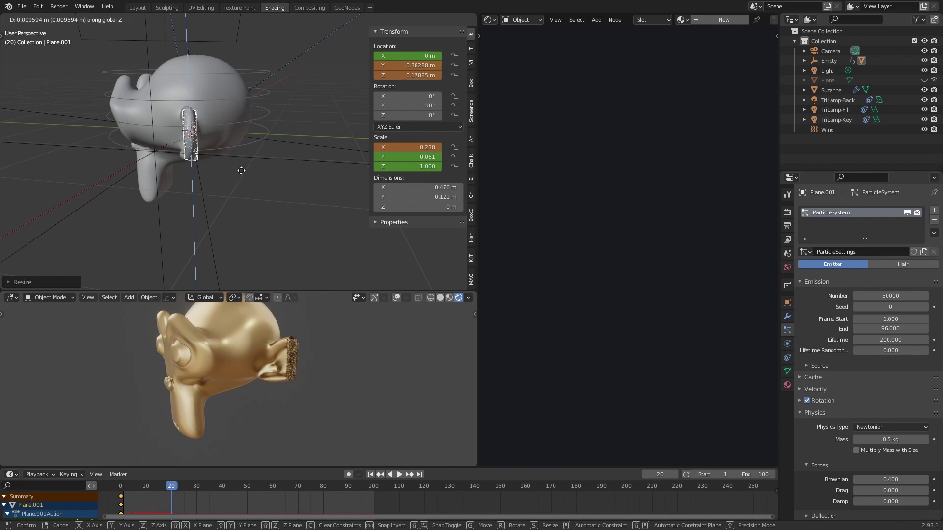
left_click(240, 173)
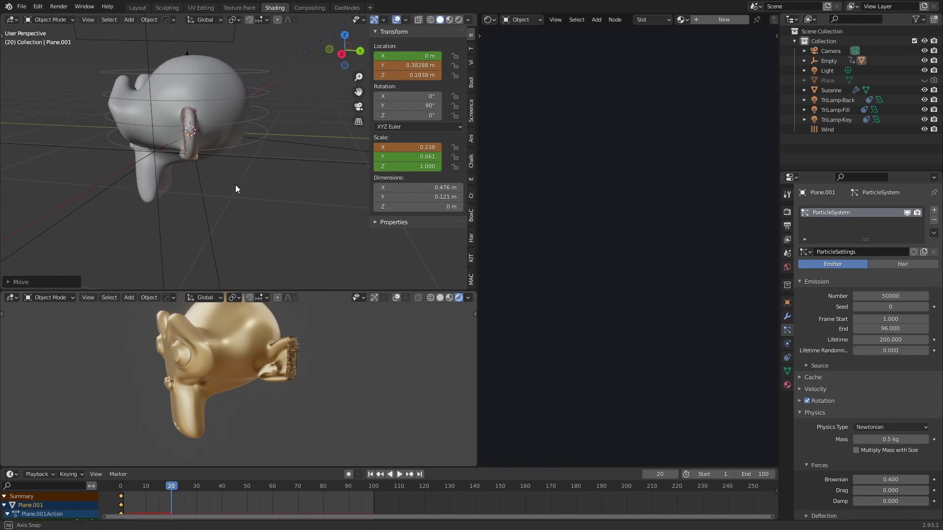
Keyframe the plane's location and scale at frame 20.
middle_click_drag(235, 185, 296, 183)
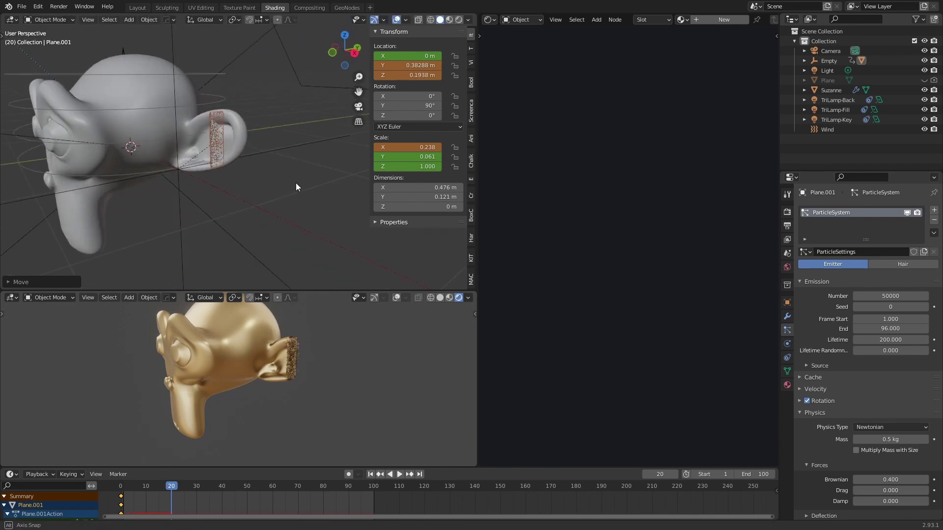
right_click(411, 59)
left_click(372, 57)
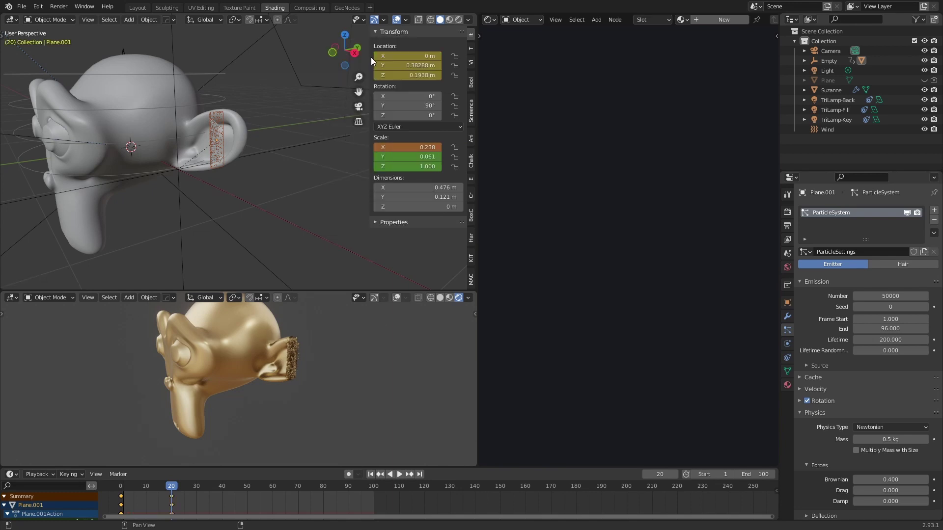
right_click(412, 146)
left_click(421, 142)
Advance the animation to frame 29 and move the plane along Y to about 0.25 m, at the base of the ear.
middle_click_drag(265, 169, 221, 211)
key("space")
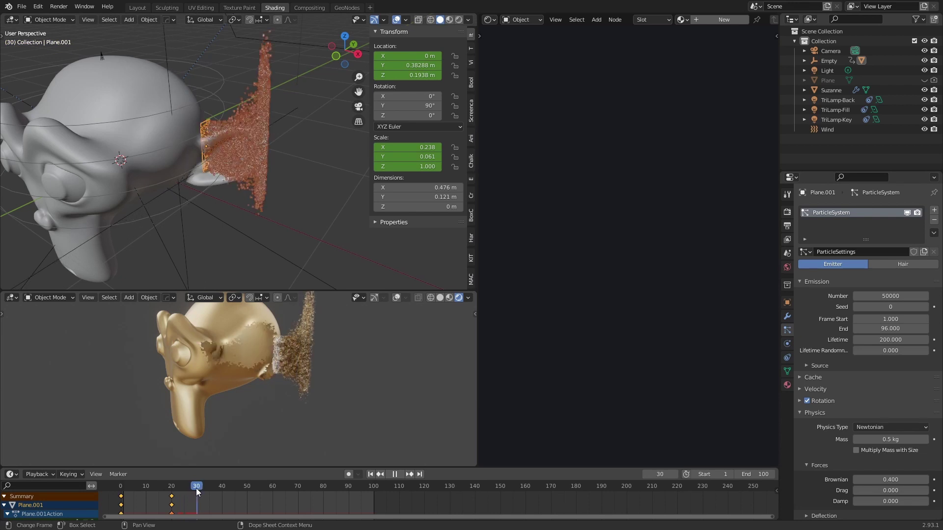
key("space")
left_click(195, 486)
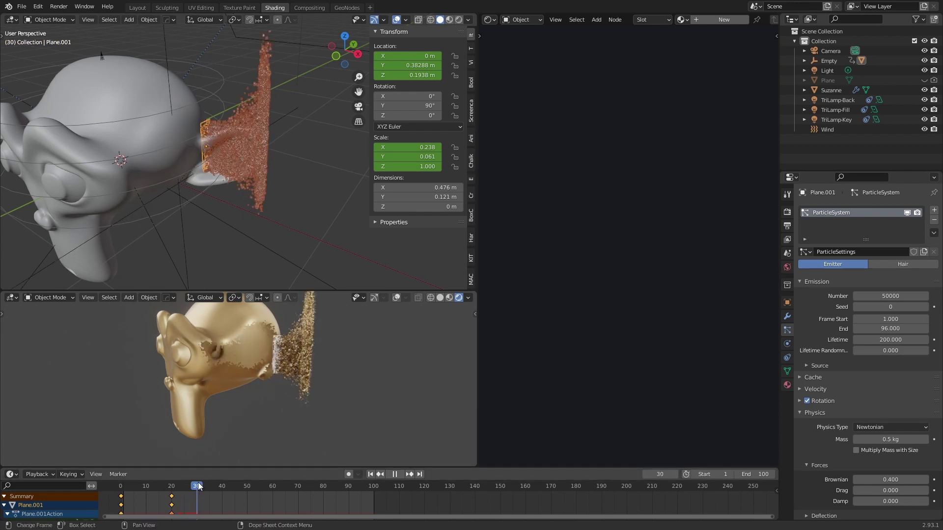
middle_click_drag(283, 226, 187, 22)
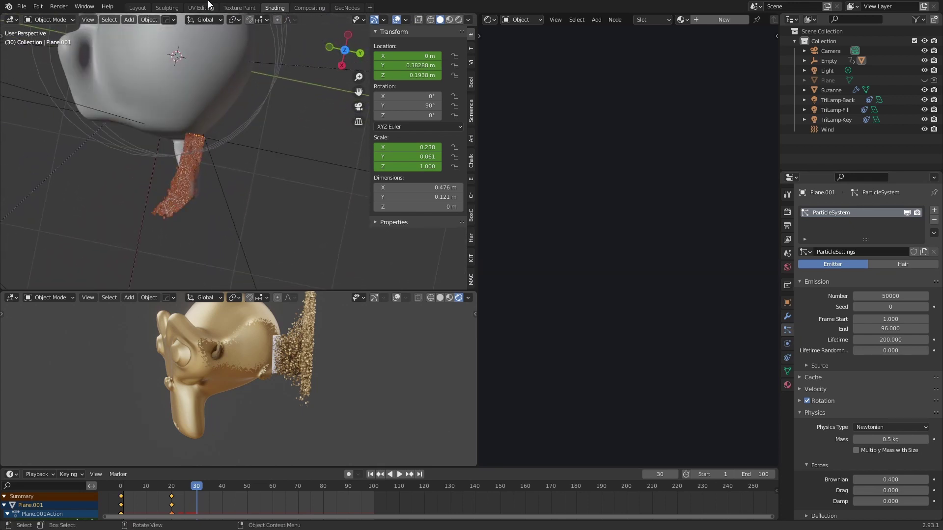
key("space")
left_click(194, 486)
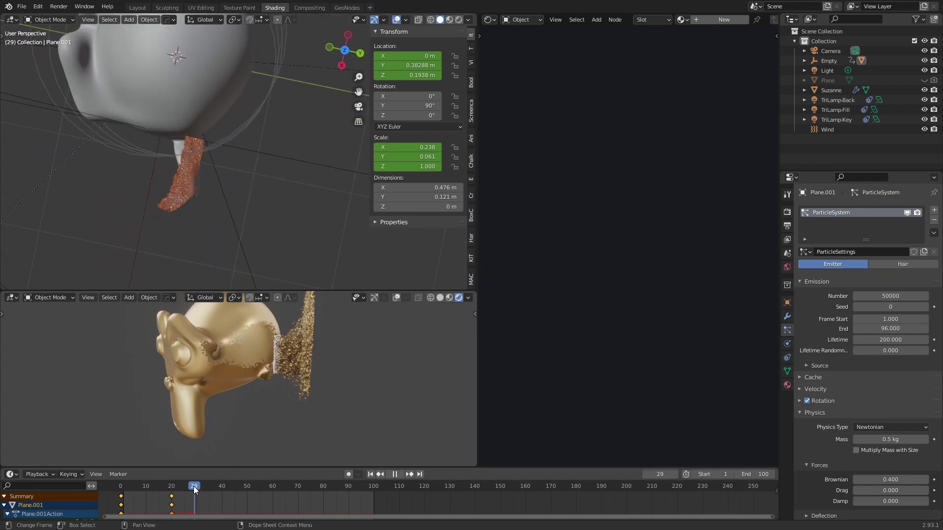
key("space")
middle_click_drag(252, 199, 223, 187)
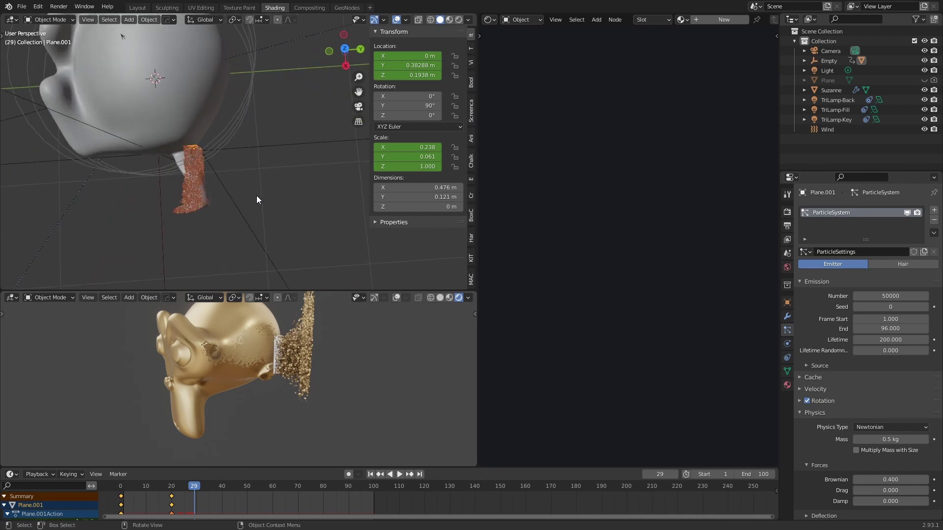
key("g")
key("y")
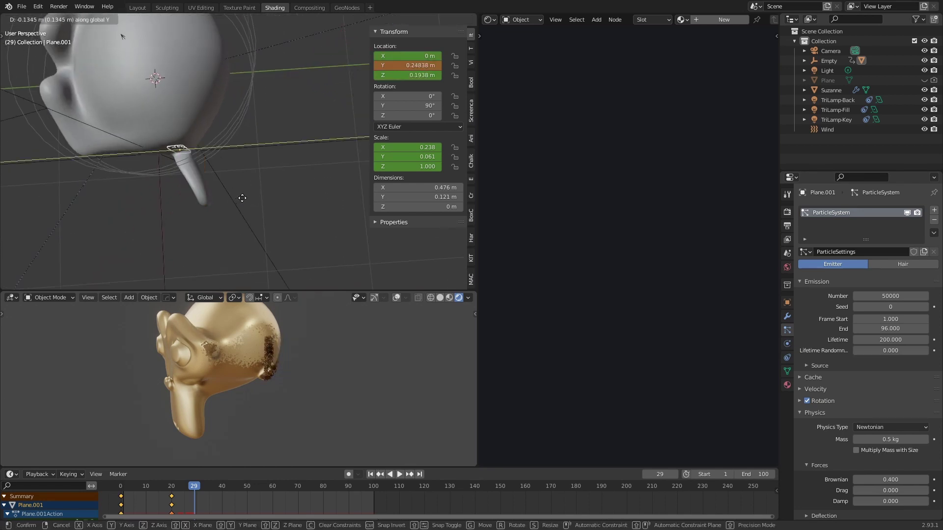
left_click(243, 198)
Lower the plane to about 0.13 m along Z and scale it up uniformly to about 0.53 m by 0.14 m.
middle_click_drag(231, 202, 273, 100)
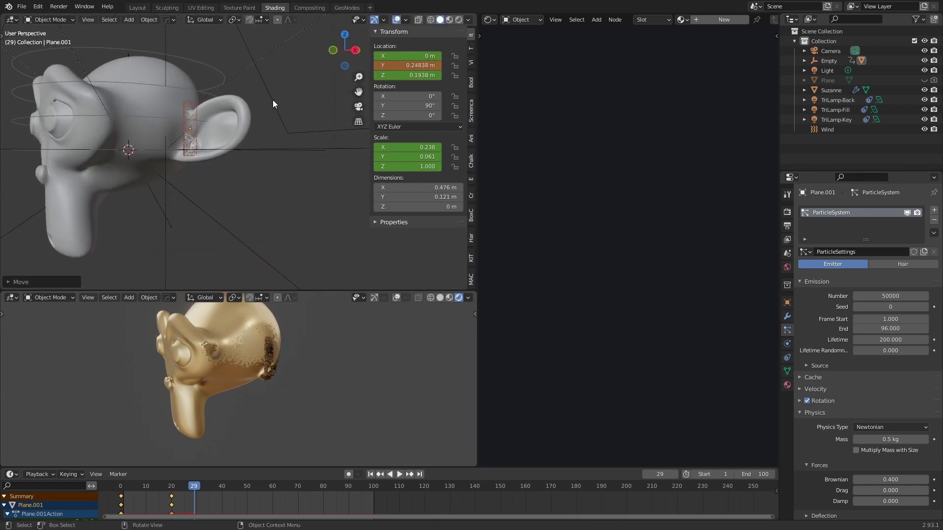
key("g")
key("z")
left_click(271, 107)
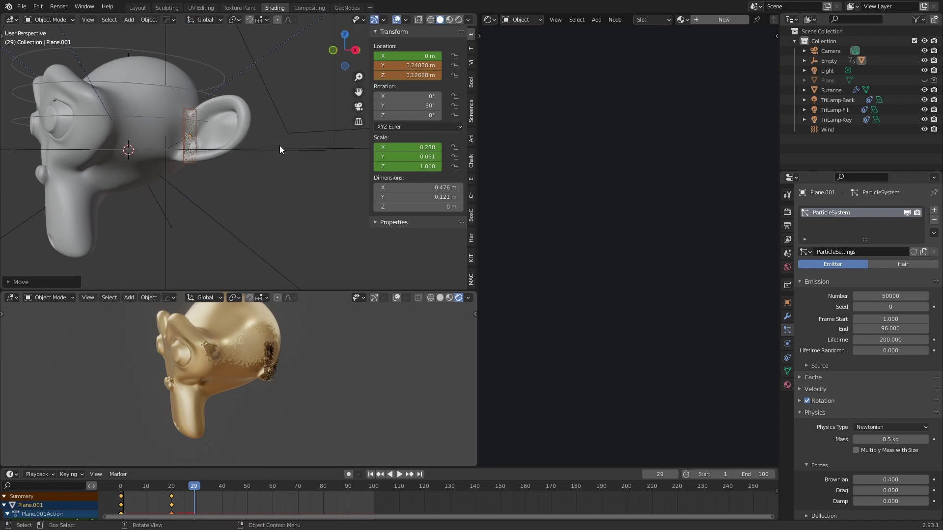
middle_click_drag(279, 145, 236, 162)
key("s")
left_click(246, 171)
Keyframe the plane's location and scale at frame 29.
right_click(393, 56)
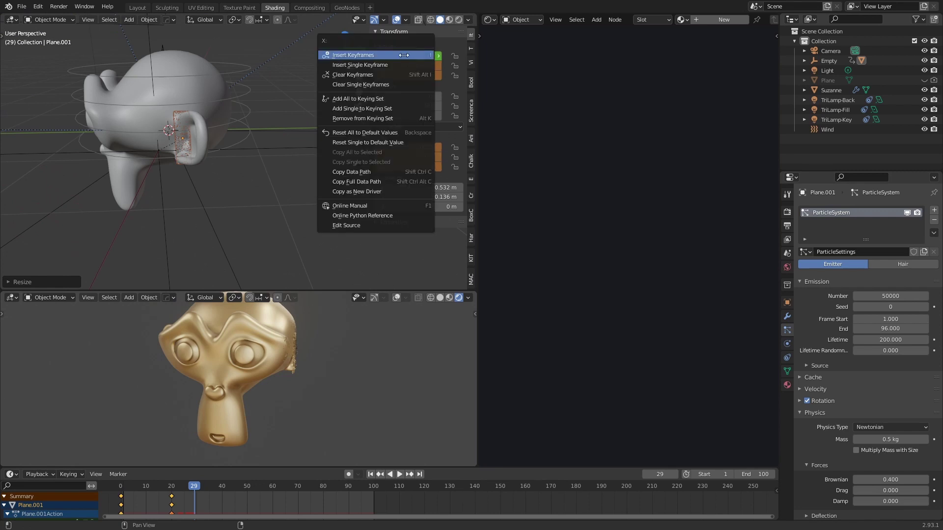
left_click(393, 54)
right_click(414, 147)
left_click(413, 149)
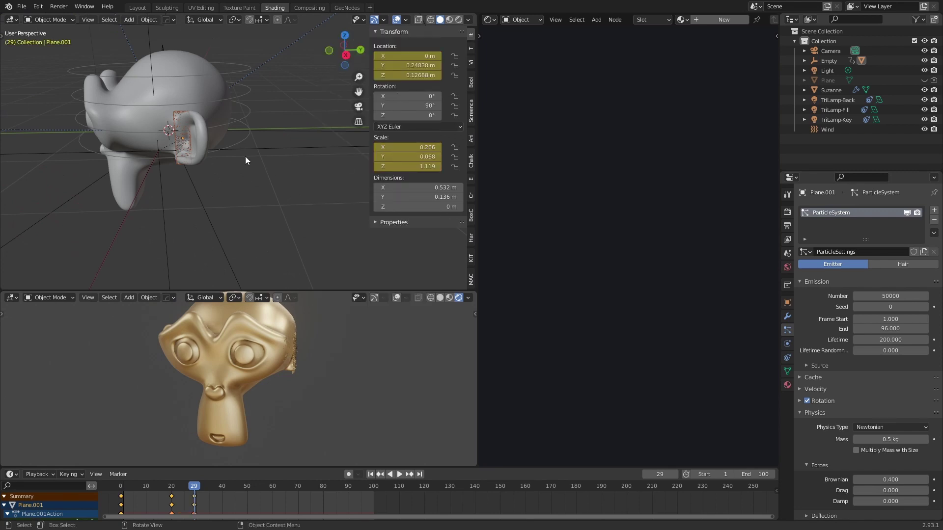
Advance to frame 39 and scale the plane up along Y and Z toward the size of the head's cross-section.
middle_click_drag(246, 158, 290, 158)
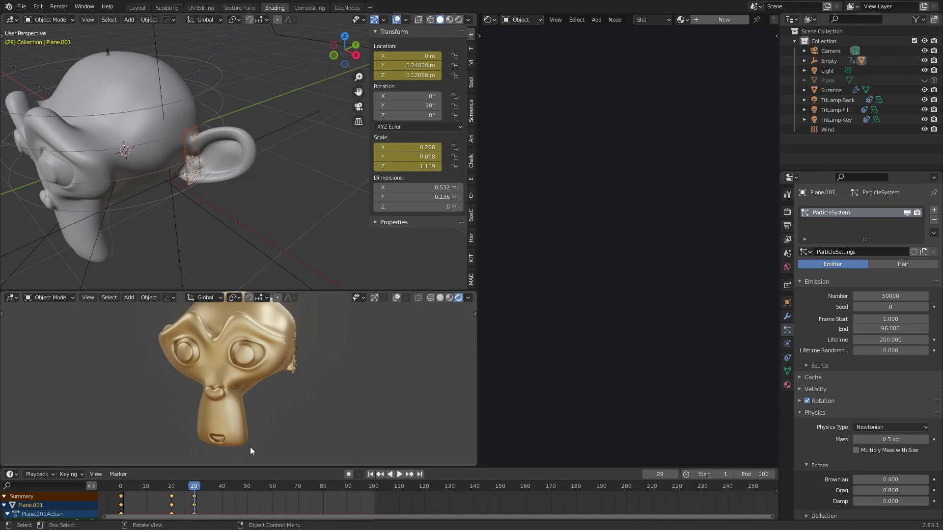
left_click_drag(197, 486, 219, 487)
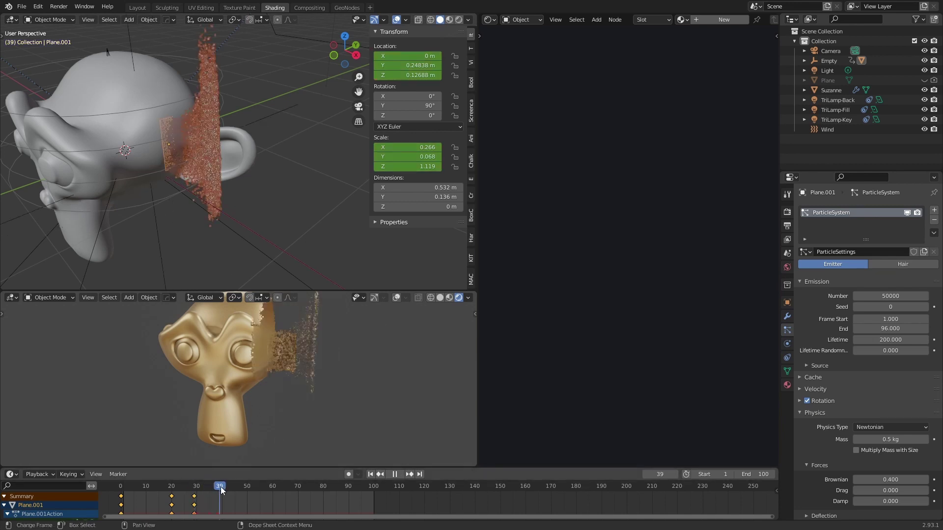
key("s")
key("x")
middle_click_drag(275, 162, 314, 160)
key("y")
left_click(278, 176)
key("s")
key("z")
left_click(299, 189)
Reposition the plane along Z and Y over the head's cut and scale it further along Y.
key("g")
key("z")
left_click(240, 160)
key("g")
key("y")
left_click(233, 161)
key("s")
key("y")
left_click(253, 175)
Refine the plane to about 1.02 m by 1.54 m and place it near Y 0 m and Z 0.28 m.
key("g")
key("y")
left_click(236, 172)
key("s")
key("y")
left_click(246, 175)
key("s")
key("z")
left_click(231, 171)
key("g")
key("z")
left_click(229, 166)
Keyframe the plane's location and scale at frame 39.
middle_click_drag(265, 362, 281, 364)
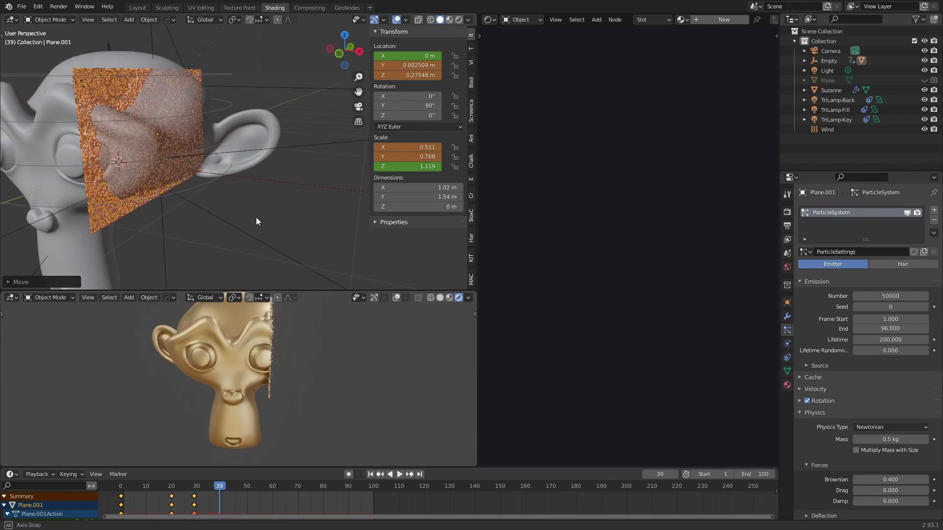
middle_click_drag(256, 217, 227, 215)
right_click(412, 66)
left_click(412, 66)
right_click(411, 147)
left_click(410, 147)
Advance to frame 50, scale the plane along Z to about 1.75 m, and lower it toward the chin.
left_click_drag(220, 486, 247, 487)
middle_click_drag(216, 203, 284, 197)
key("s")
key("z")
left_click(330, 221)
key("g")
key("z")
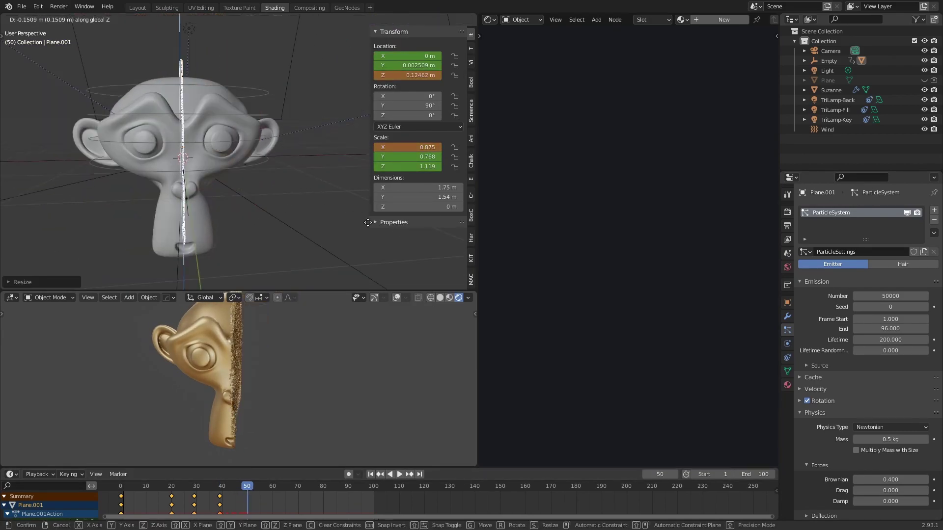
left_click(330, 241)
Scale the plane along Z to about 2.01 m and move it to about -0.04 m along Z.
middle_click_drag(330, 240, 264, 213)
key("s")
key("z")
left_click(256, 249)
key("g")
key("z")
left_click(263, 248)
Scale the plane along Y to about 1.73 m and move it to about -0.09 m along Y.
key("s")
key("y")
left_click(236, 220)
key("g")
key("y")
left_click(229, 219)
Keyframe the plane's location and scale at frame 50.
right_click(411, 66)
left_click(411, 66)
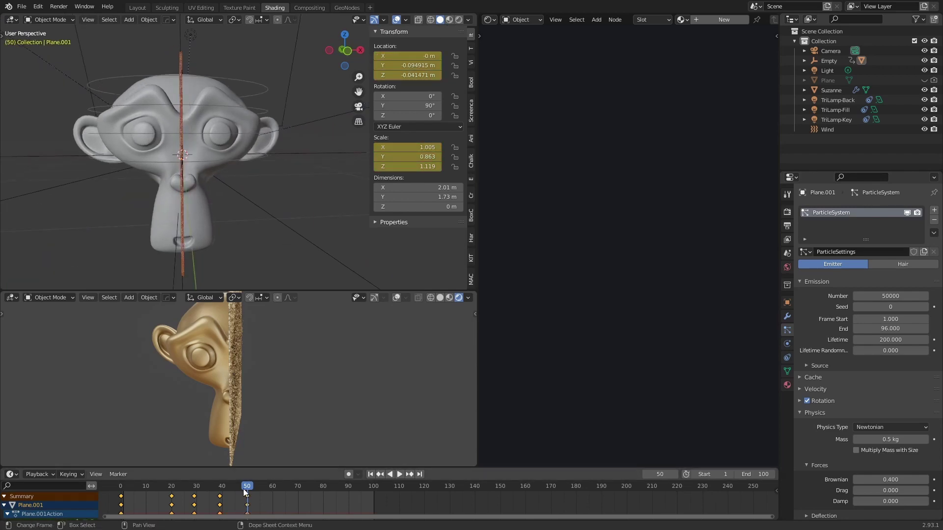
mouse_move(243, 488)
left_mouse_down()
mouse_move(136, 487)
mouse_move(264, 488)
mouse_move(247, 486)
left_mouse_up()
Advance to frame 60, scale the plane along Y to about 1.21 m, and shift it along Y to the head's center.
middle_click_drag(269, 214, 232, 223)
left_click_drag(248, 487, 273, 486)
key("s")
key("y")
middle_click_drag(280, 228, 328, 210)
left_click(295, 216)
scroll(339, 191, "down", 2)
key("g")
key("y")
left_click(342, 214)
Scale the plane along Z to about 1.01 m and raise it to about 0.26 m.
key("s")
key("z")
left_click(334, 197)
key("g")
left_click(331, 184)
Enlarge the plane to about 1.09 m by 1.38 m, placed near Y -0.11 m and Z 0.30 m.
key("s")
key("y")
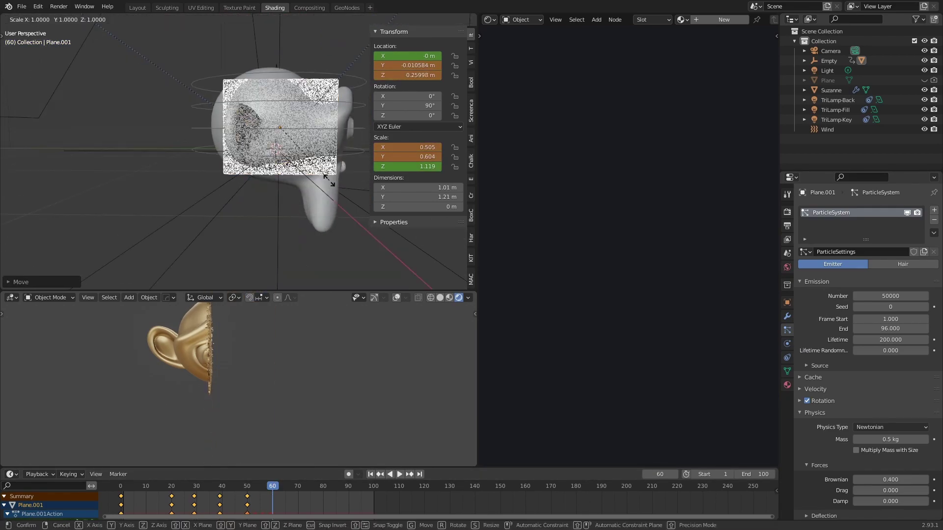
left_click(331, 179)
middle_click_drag(331, 178, 281, 231)
key("s")
key("y")
left_click(349, 185)
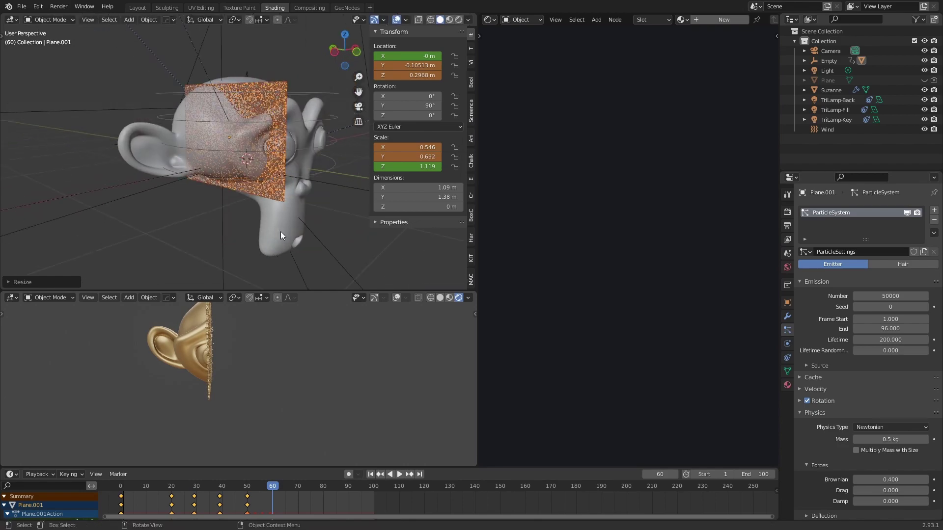
Keyframe the plane's location and scale at frame 60.
middle_click_drag(312, 193, 259, 189)
right_click(399, 58)
left_click(399, 58)
right_click(399, 147)
left_click(398, 148)
At frame 70, shrink the plane to about 0.64 m in its X dimension, adjust its height along Z, and keyframe it.
left_click(299, 486)
key("s")
left_click(319, 184)
left_click(324, 265)
left_click(245, 170)
key("s")
key("z")
left_click(275, 194)
key("g")
key("z")
left_click(244, 206)
key("i")
Advance to frame 75, scale the plane along Y to about 0.22 m, and shift it along Y and Z to the remaining ear.
left_click(310, 487)
key("s")
key("y")
left_click(204, 177)
key("g")
key("y")
left_click(253, 221)
key("g")
key("z")
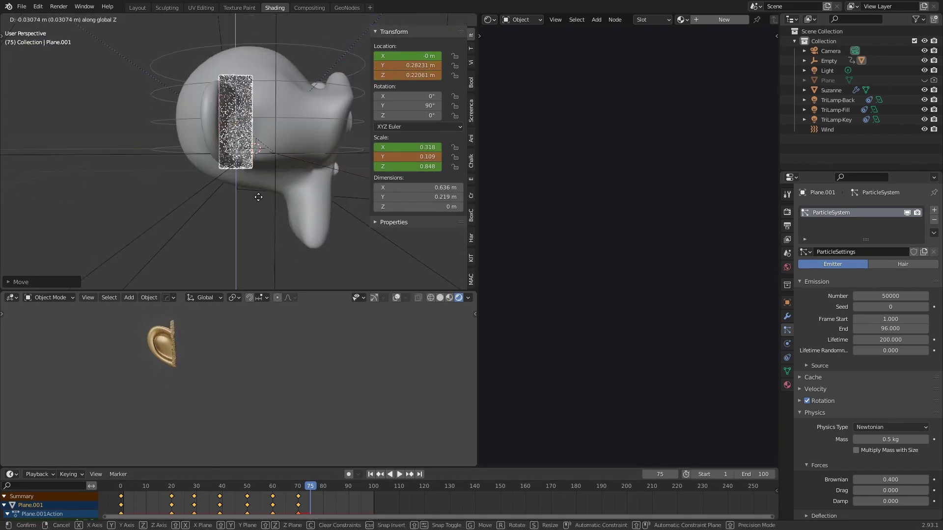
key("g")
key("y")
Refine the plane's Z scale and height, narrow it along Y to about 0.18 m, and keyframe it at frame 75.
key("s")
key("z")
left_click(328, 184)
key("g")
key("z")
middle_click_drag(328, 183, 231, 195)
left_click(293, 189)
key("s")
key("y")
left_click(278, 179)
key("i")
key("i")
Advance to frame 89 and move the plane to about Y 0.46 m and Z 0.26 m, over the ear's outer edge.
left_click_drag(310, 486, 346, 487)
middle_click_drag(226, 223, 314, 233)
key("g")
key("y")
left_click(346, 239)
key("g")
key("z")
left_click(342, 207)
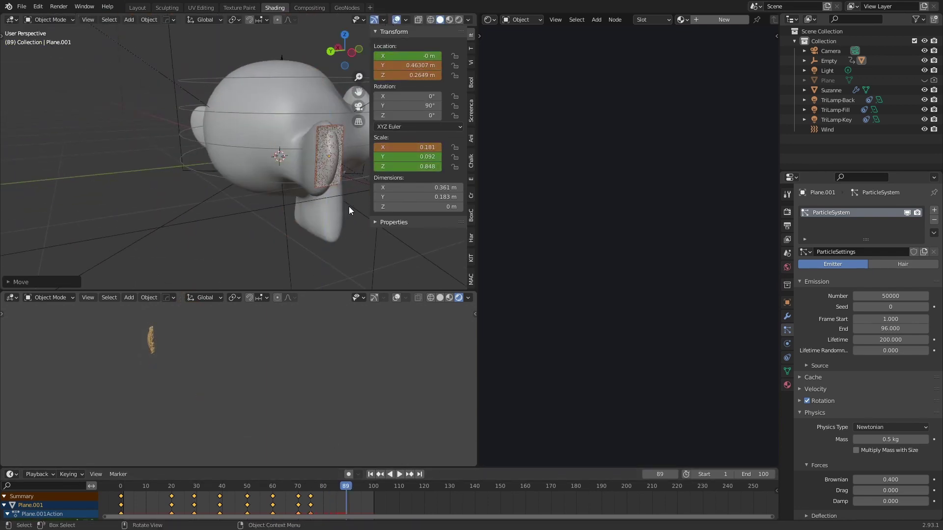
Scale the plane along Y to fit the remaining ear sliver and keyframe it at frame 89.
key("s")
key("y")
left_click(344, 198)
middle_click_drag(343, 198, 255, 215)
key("i")
key("i")
At frame 95, shrink the plane to about 0.16 m by 0.08 m at the ear's tip and keyframe it.
middle_click_drag(166, 204, 290, 192, "shift")
scroll(292, 194, "up", 3)
left_click_drag(346, 486, 361, 486)
key("s")
left_click(239, 123)
middle_click_drag(238, 124, 341, 121)
key("s")
key("y")
left_click(364, 104)
key("i")
key("i")
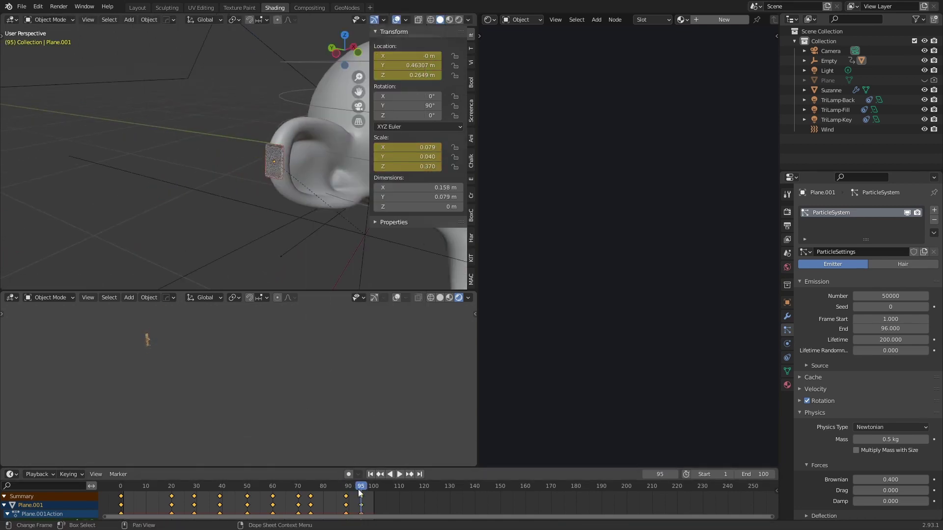
Return to frame 0, enlarge the rendered viewport, and play the disintegration animation to check it.
left_click_drag(360, 487, 379, 491)
left_click(121, 486)
mouse_move(339, 372)
middle_mouse_down()
mouse_move(316, 371)
mouse_move(334, 370)
middle_mouse_up()
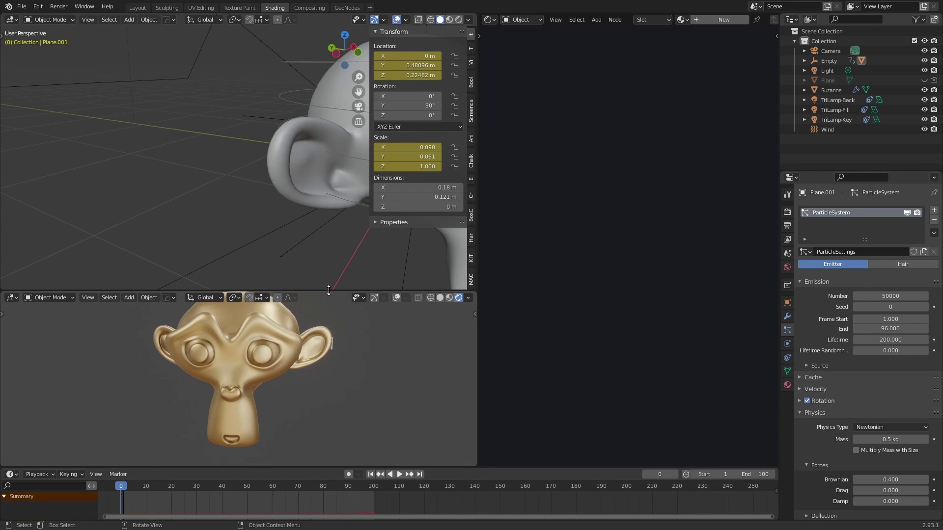
left_click_drag(329, 290, 343, 129)
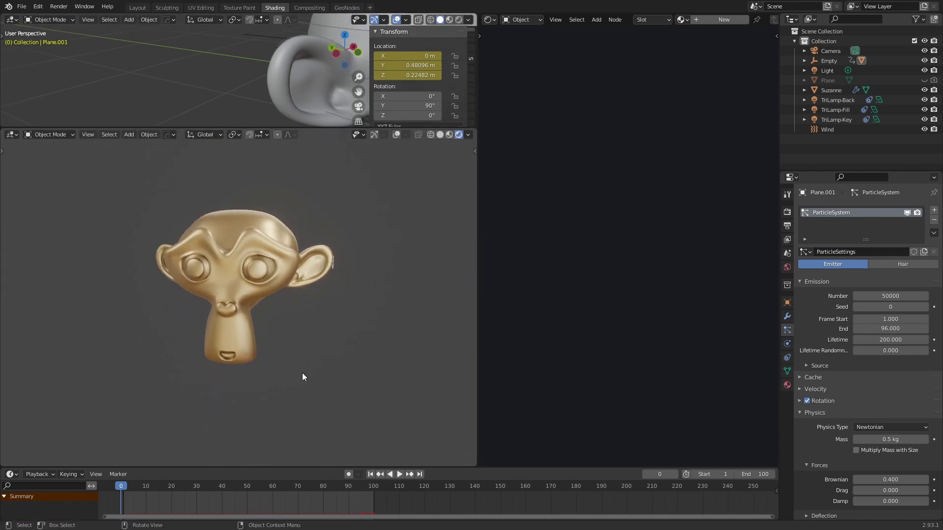
key("space")
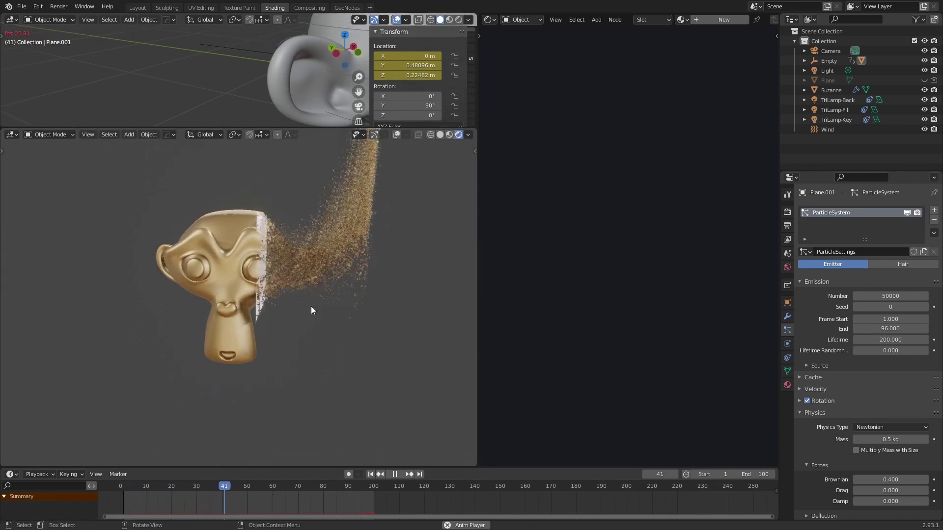
key("space")
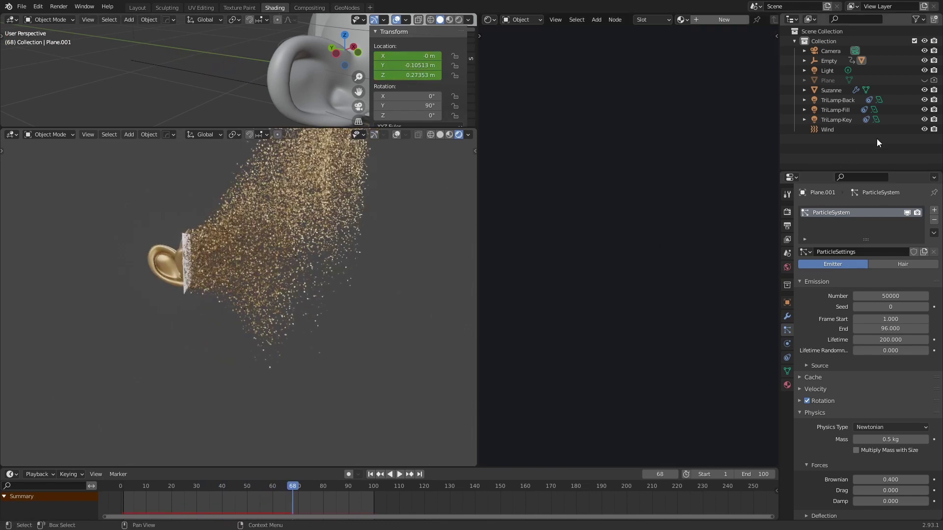
Turn off Show Emitter in the particle system's viewport display settings.
scroll(818, 354, "down", 8)
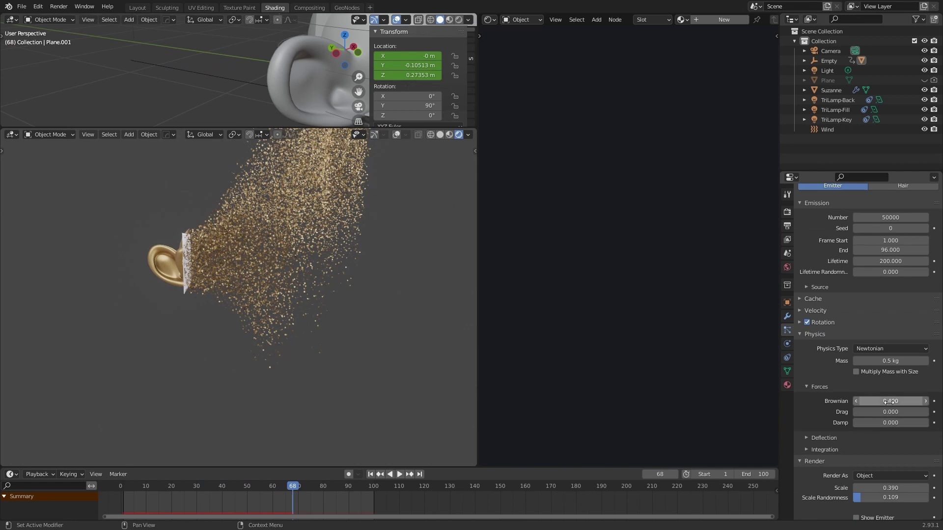
scroll(828, 397, "down", 8)
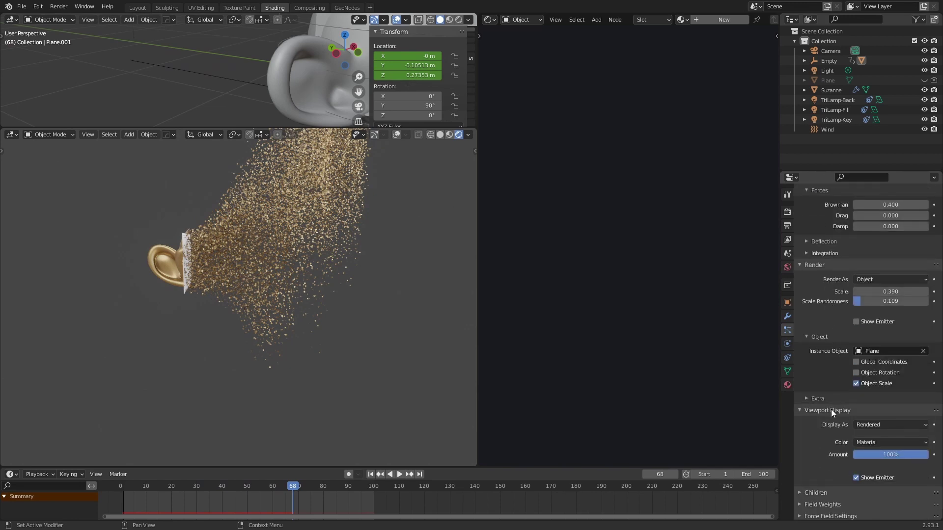
left_click(856, 441)
Replay the animation from frame 0 to check the dissolve with the emitter hidden.
key("shift+Left")
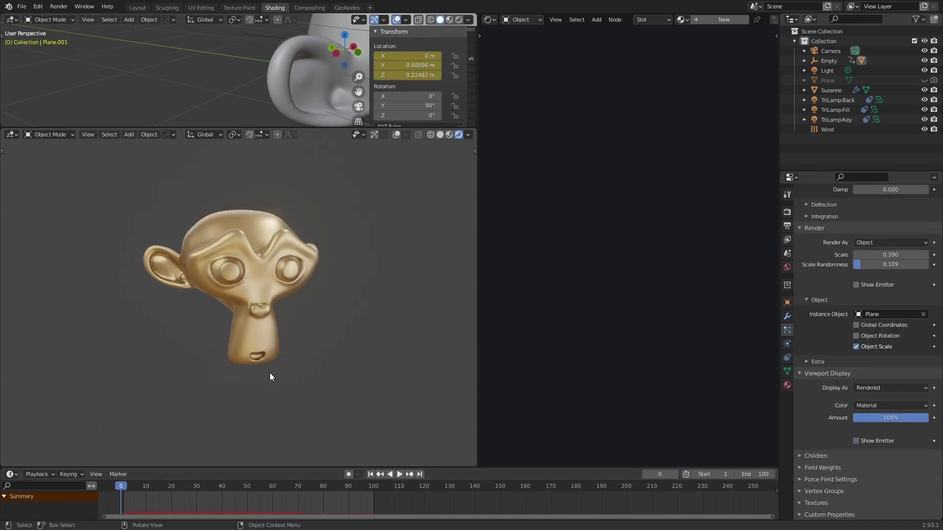
key("space")
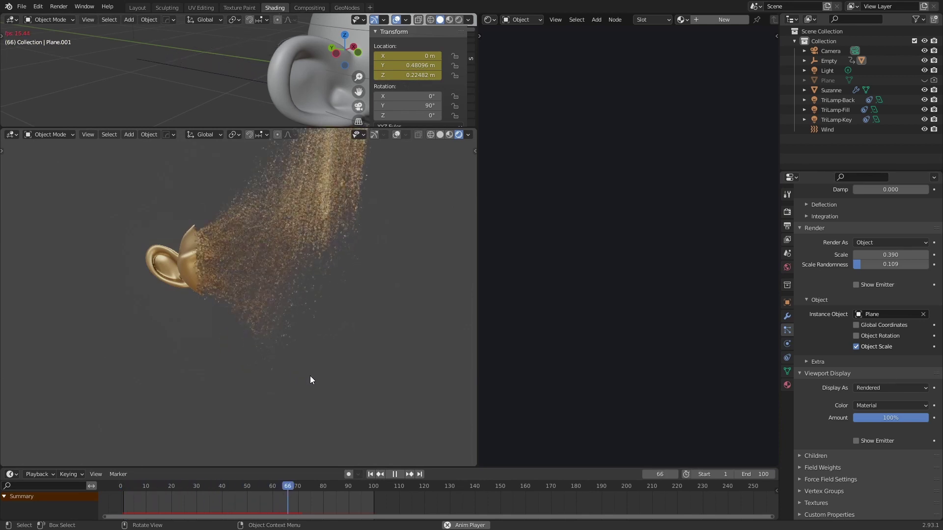
key("space")
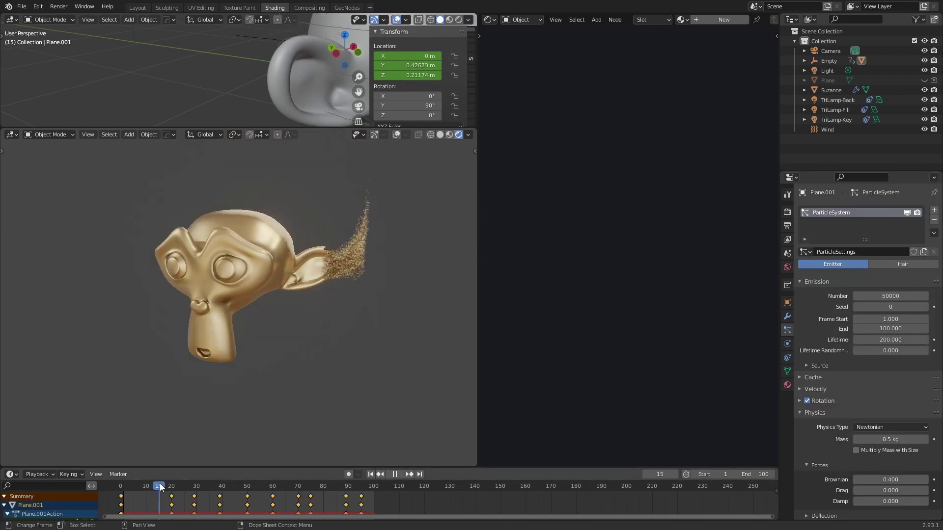
Stop the playback at frame 11 and examine the particles leaving the ear up close.
left_click_drag(160, 484, 143, 482)
key("space")
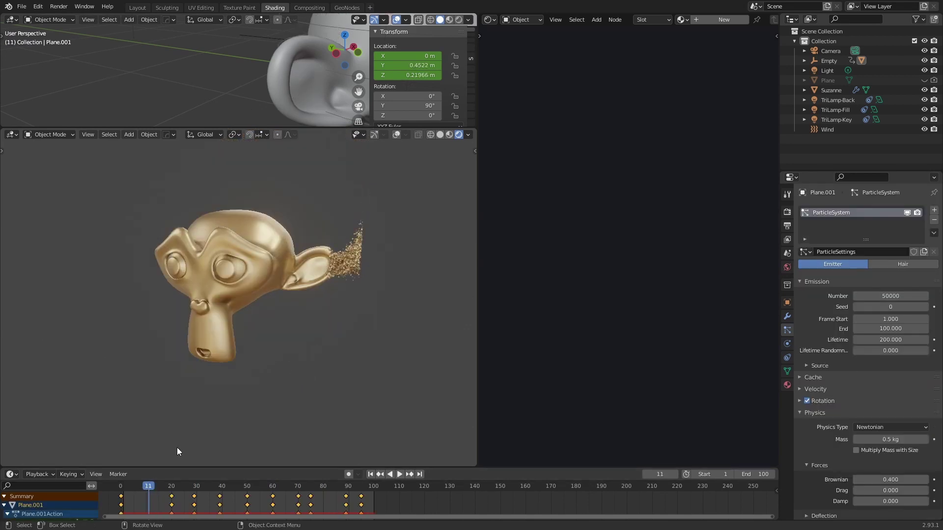
scroll(334, 266, "up", 6)
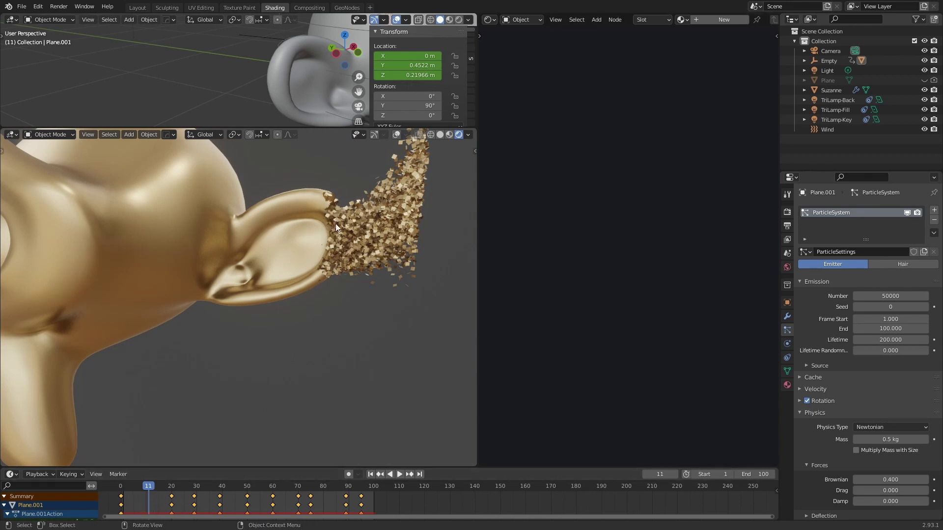
scroll(334, 227, "down", 4)
mouse_move(302, 275)
middle_mouse_down()
mouse_move(266, 278)
mouse_move(290, 279)
middle_mouse_up()
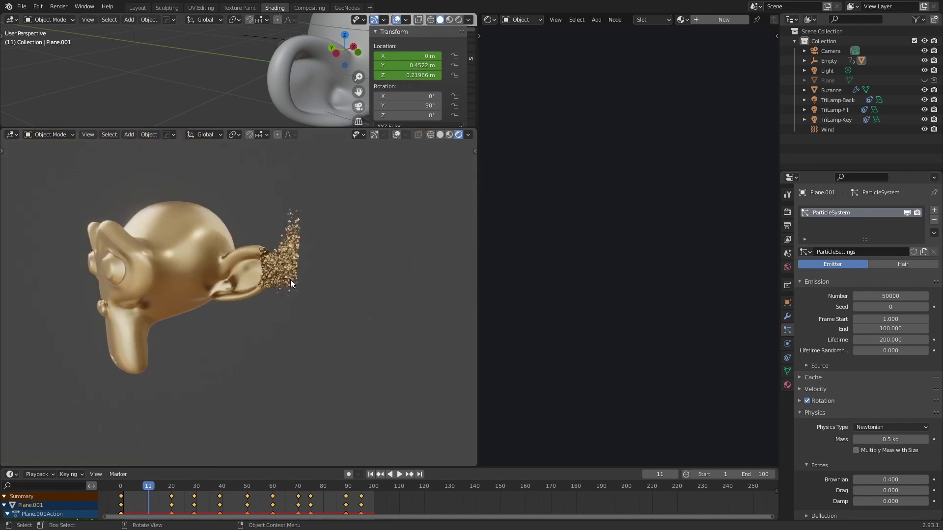
scroll(293, 265, "up", 5)
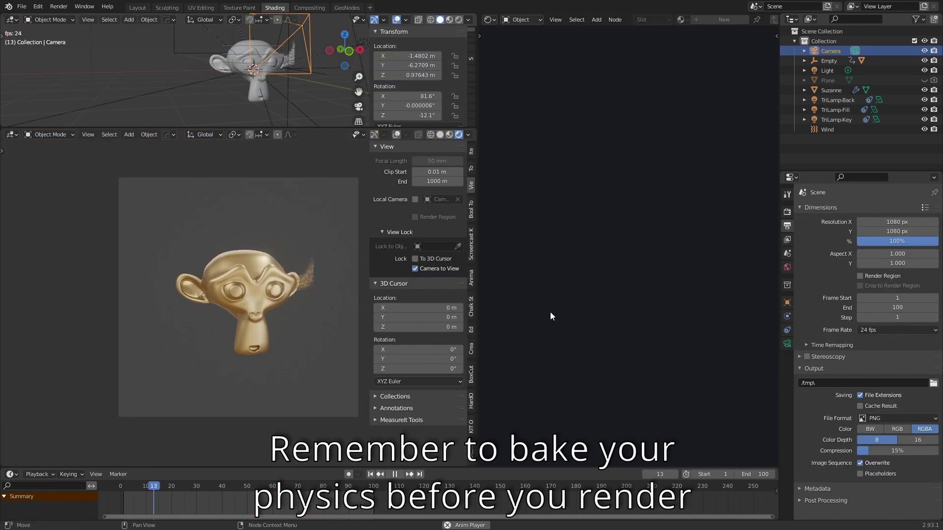